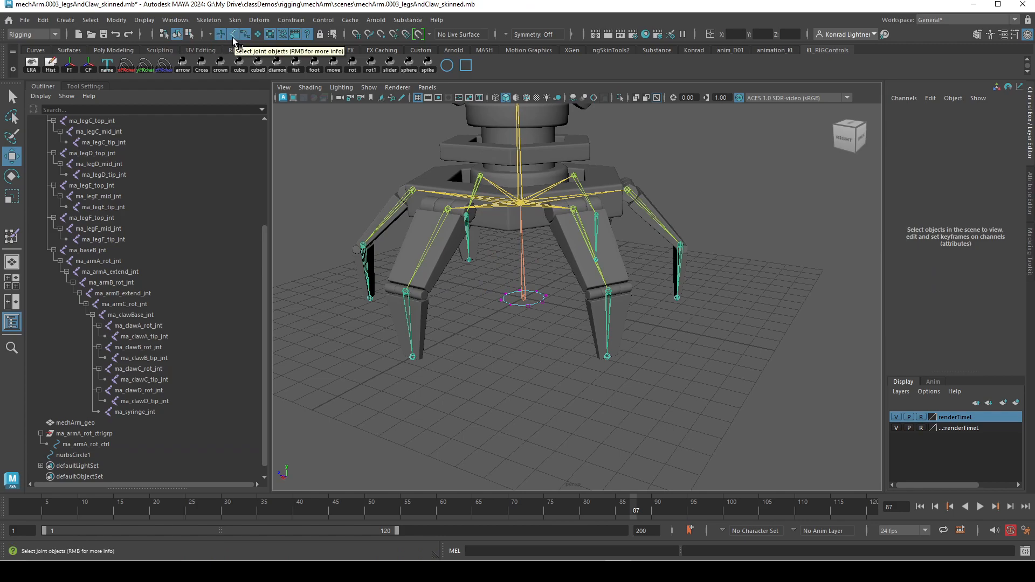
# Step: Enlarge the circle curve around the root joint by scaling all its control vertices, and return to object selection
pyautogui.moveTo(491, 267); pyautogui.dragTo(576, 335)
pyautogui.press('e')
pyautogui.press('r')
pyautogui.moveTo(523, 298); pyautogui.dragTo(628, 329)
pyautogui.scroll(-1, 629, 340)
pyautogui.scroll(-5, 629, 342)
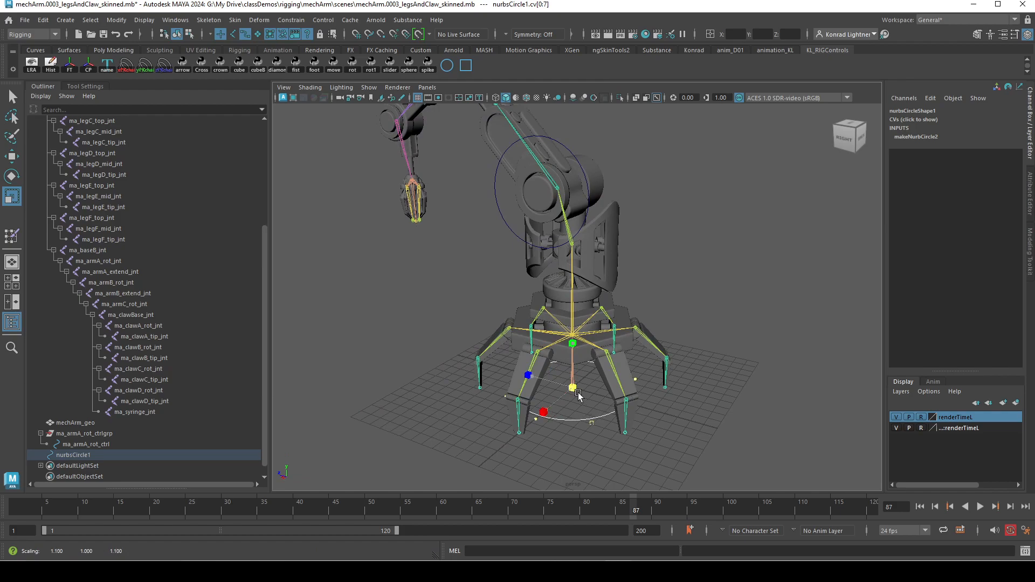
pyautogui.moveTo(647, 382)
pyautogui.keyDown('alt'); pyautogui.mouseDown()
pyautogui.moveTo(620, 371)
pyautogui.moveTo(627, 383)
pyautogui.mouseUp(); pyautogui.keyUp('alt')
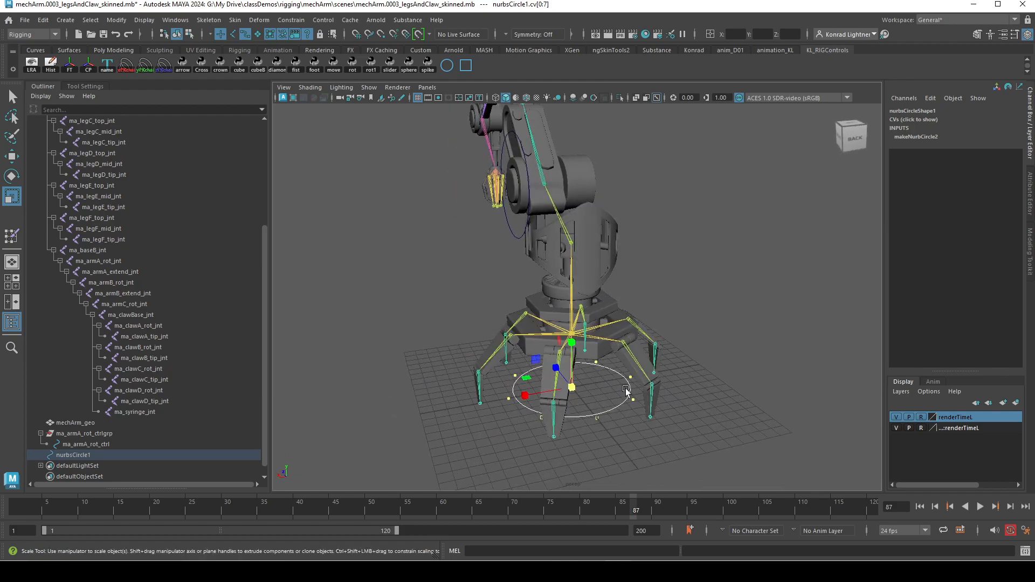
pyautogui.rightClick(627, 383)
pyautogui.moveTo(627, 383); pyautogui.dragTo(680, 270, button='right')
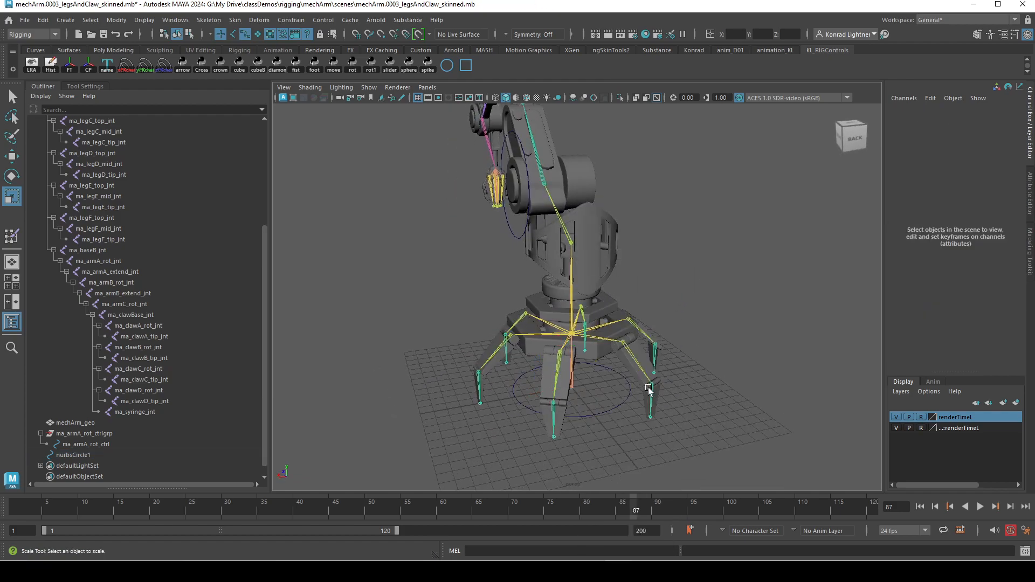
# Step: Group the circle curve under a new parent and check the curve's and group's pivots against the root joint
pyautogui.scroll(6, 577, 482)
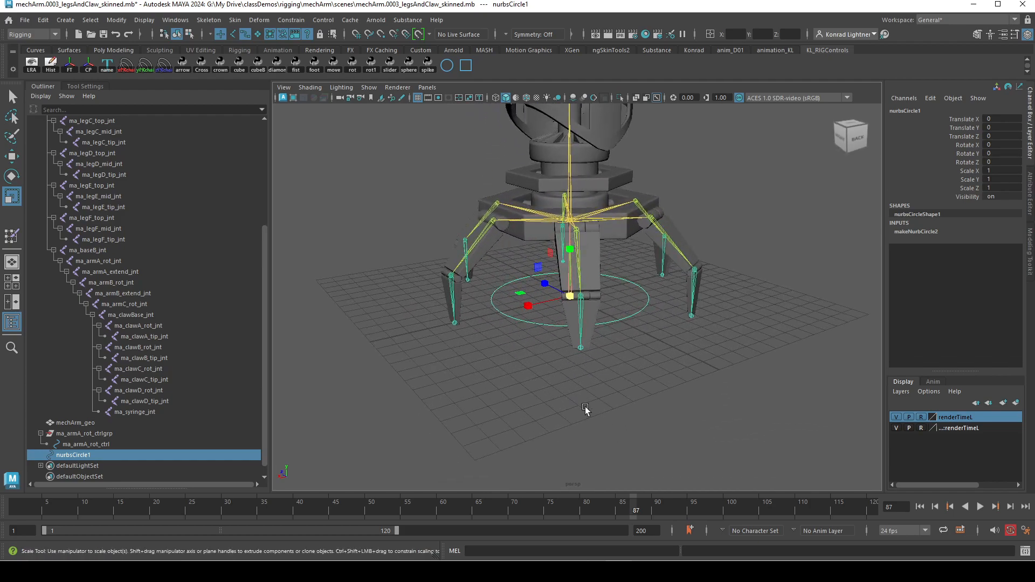
pyautogui.hotkey('ctrl', 'g')
pyautogui.keyDown('alt'); pyautogui.moveTo(525, 411); pyautogui.dragTo(539, 415); pyautogui.keyUp('alt')
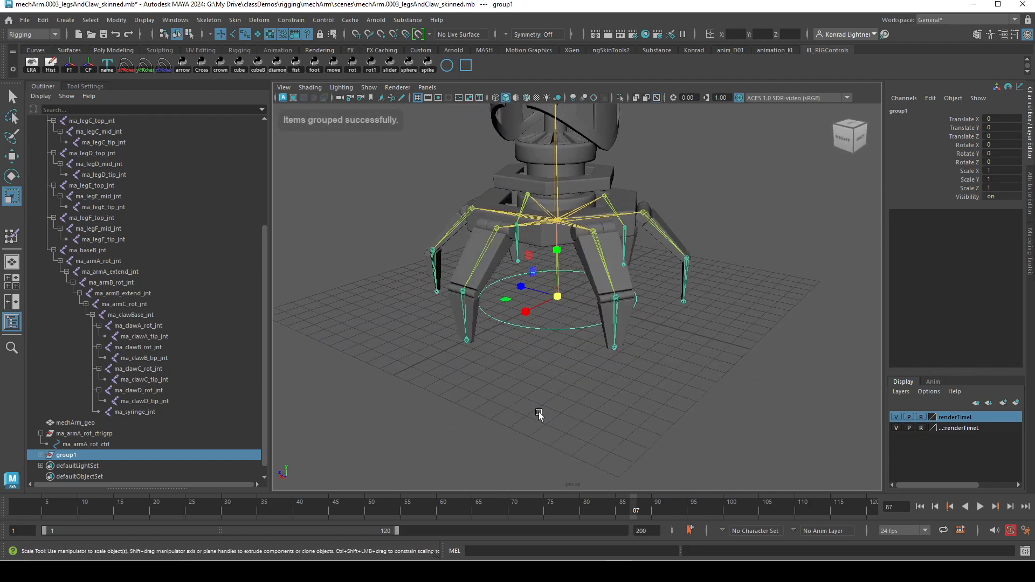
pyautogui.click(40, 457)
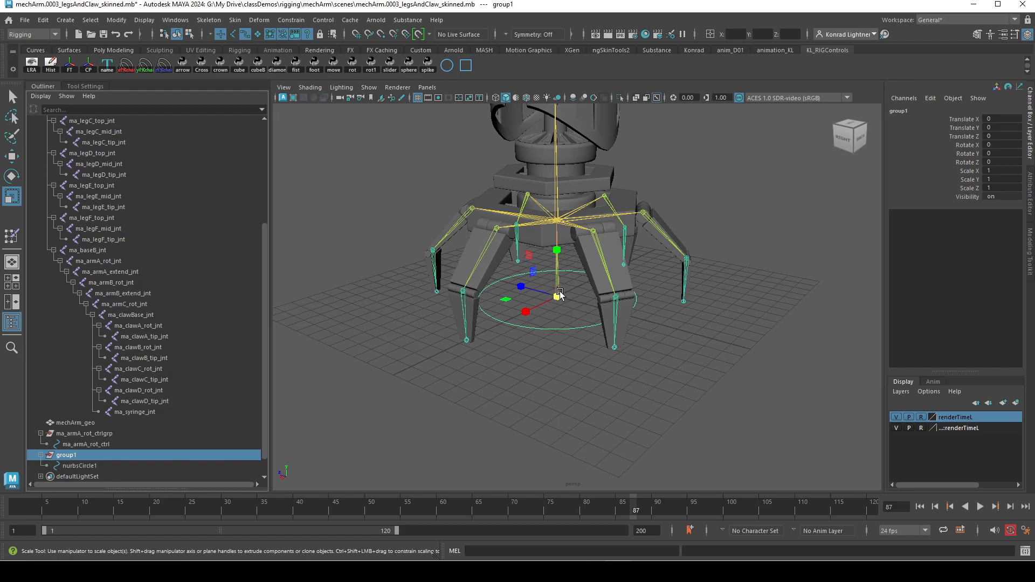
pyautogui.click(81, 466)
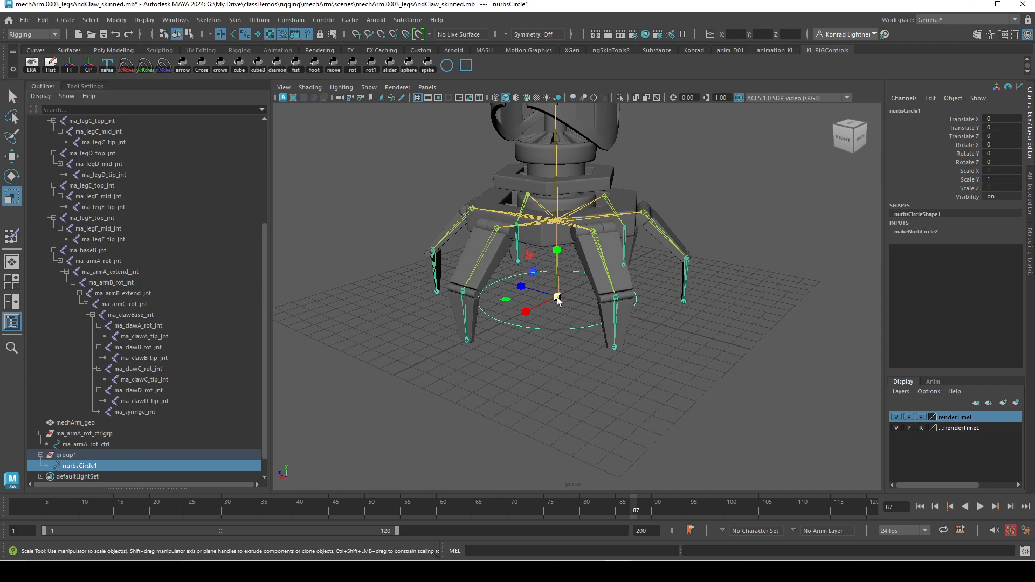
pyautogui.click(74, 457)
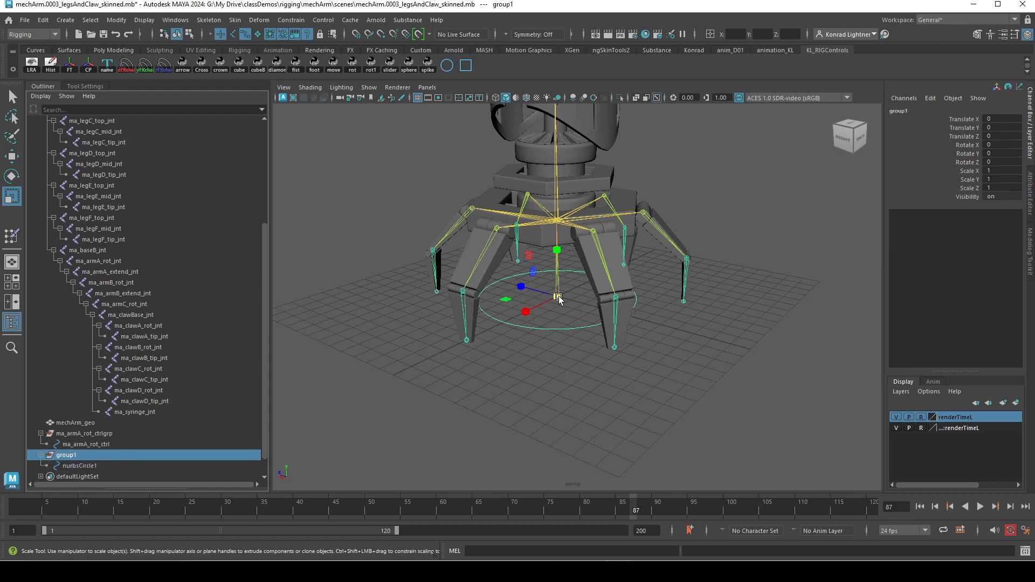
pyautogui.press('e')
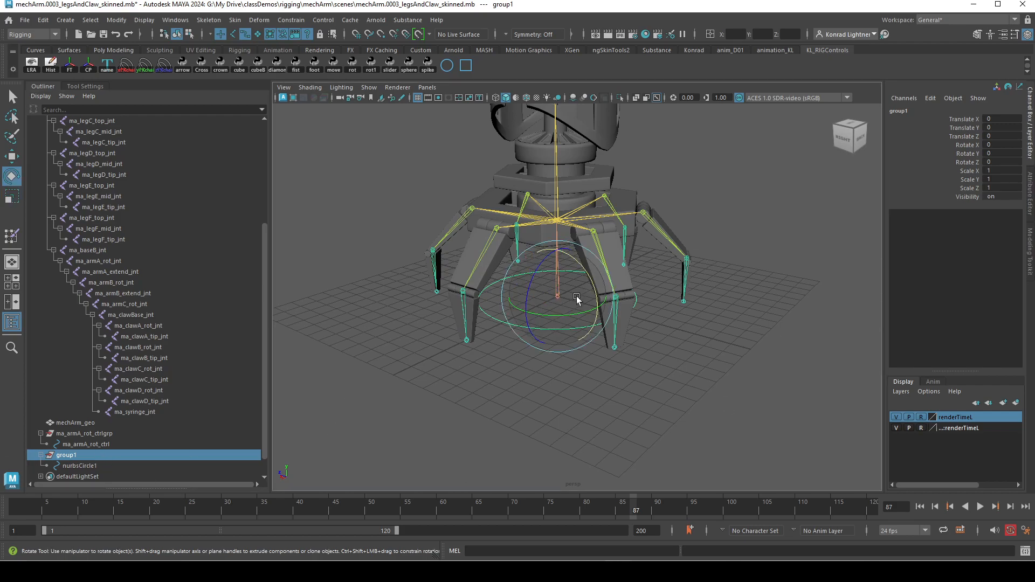
pyautogui.keyDown('alt'); pyautogui.moveTo(477, 347); pyautogui.dragTo(873, 404, button='right'); pyautogui.keyUp('alt')
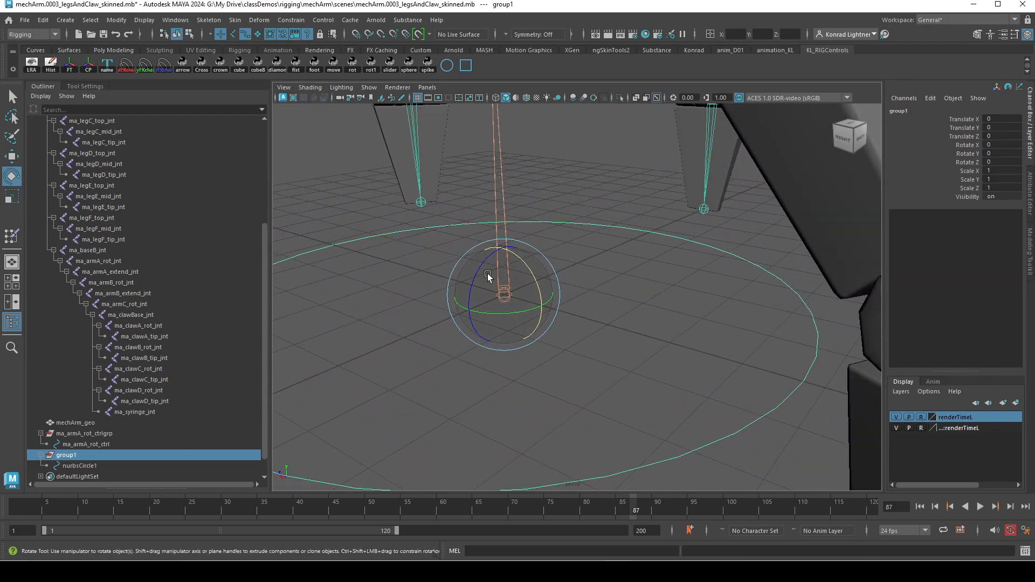
pyautogui.keyDown('alt'); pyautogui.moveTo(640, 358); pyautogui.dragTo(529, 380, button='right'); pyautogui.keyUp('alt')
# Step: Rename the circle curve inside the new group as root_ctrl
pyautogui.scroll(-2, 93, 413)
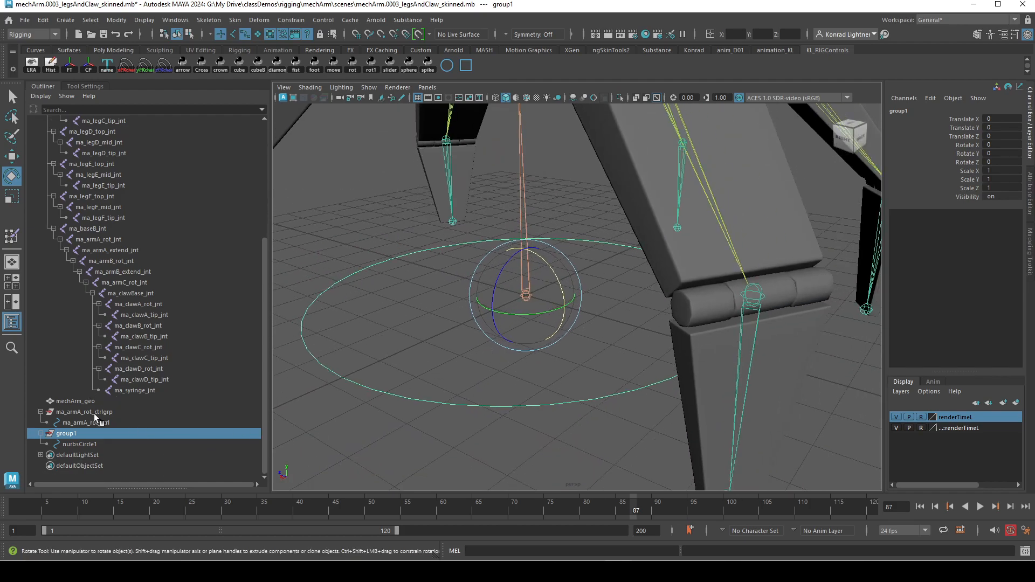
pyautogui.doubleClick(91, 445)
pyautogui.write('root_ctrl')
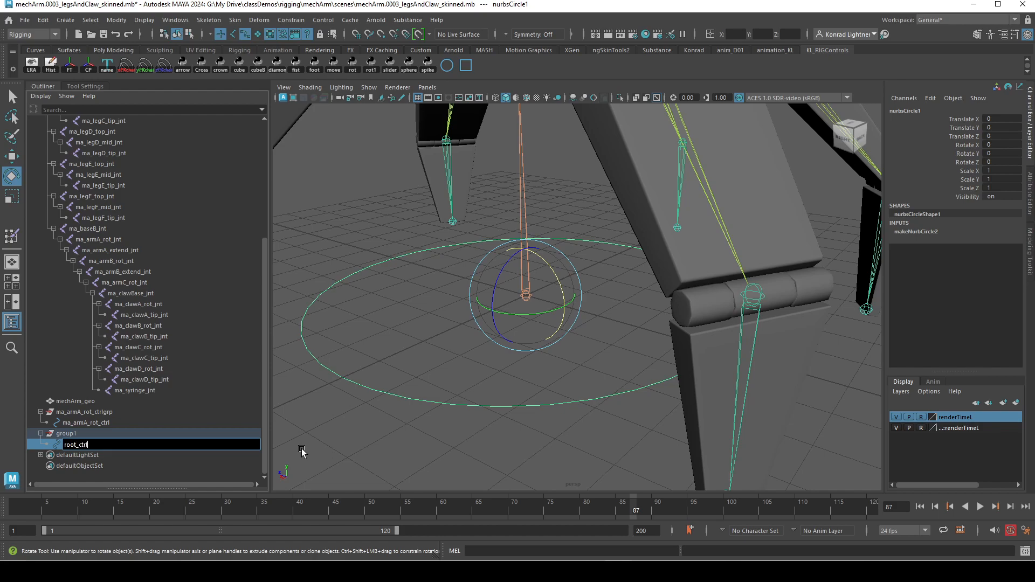
pyautogui.press('Return')
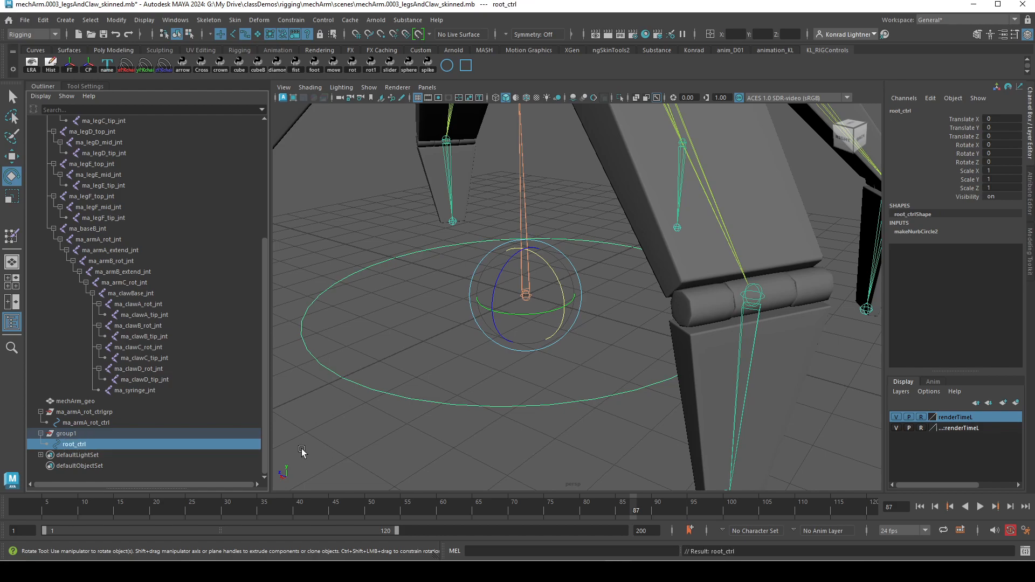
# Step: Rename the parent group of root_ctrl as root_ctrlgrp
pyautogui.doubleClick(74, 434)
pyautogui.write('roont')
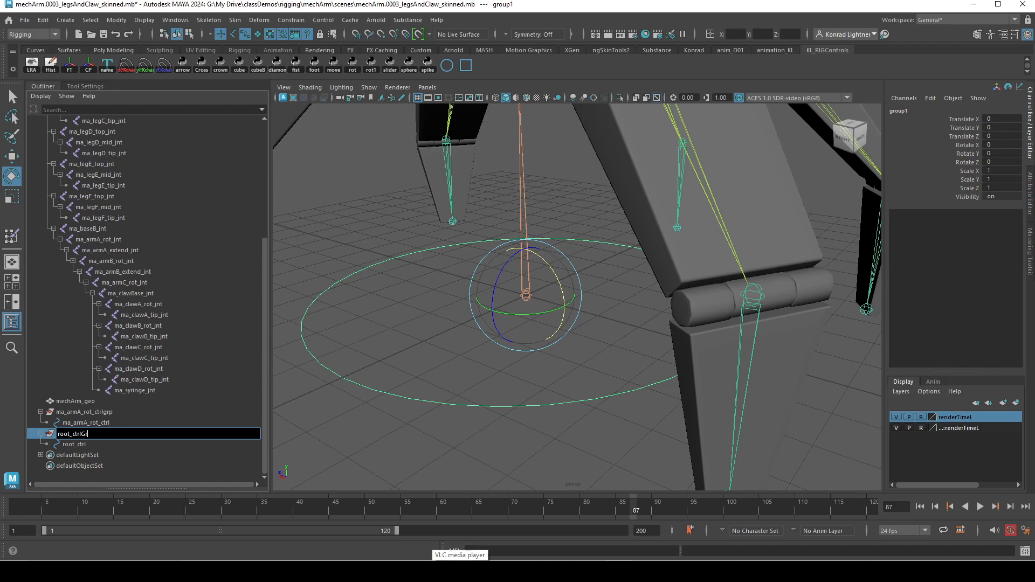
pyautogui.press('BackSpace')
pyautogui.press('BackSpace')
pyautogui.press('BackSpace')
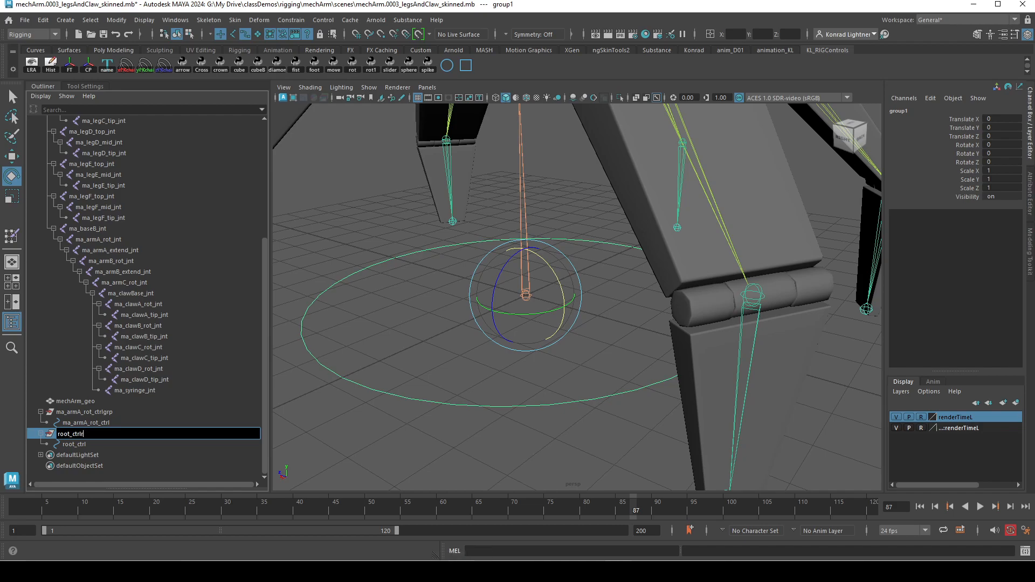
pyautogui.press('Return')
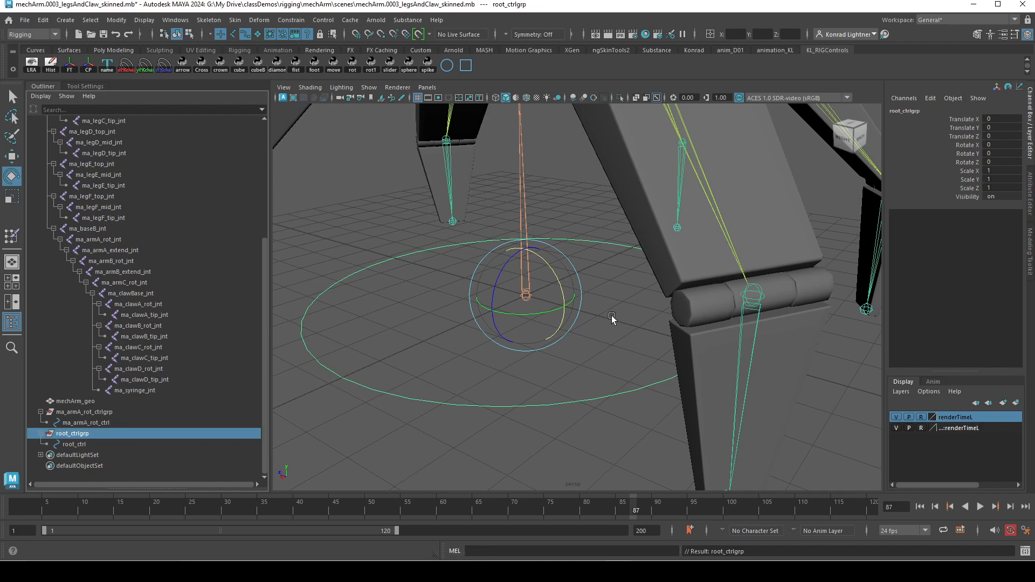
# Step: Duplicate root_ctrlgrp together with its control curve and expand the copy in the scene hierarchy
pyautogui.scroll(-5, 481, 325)
pyautogui.press('w')
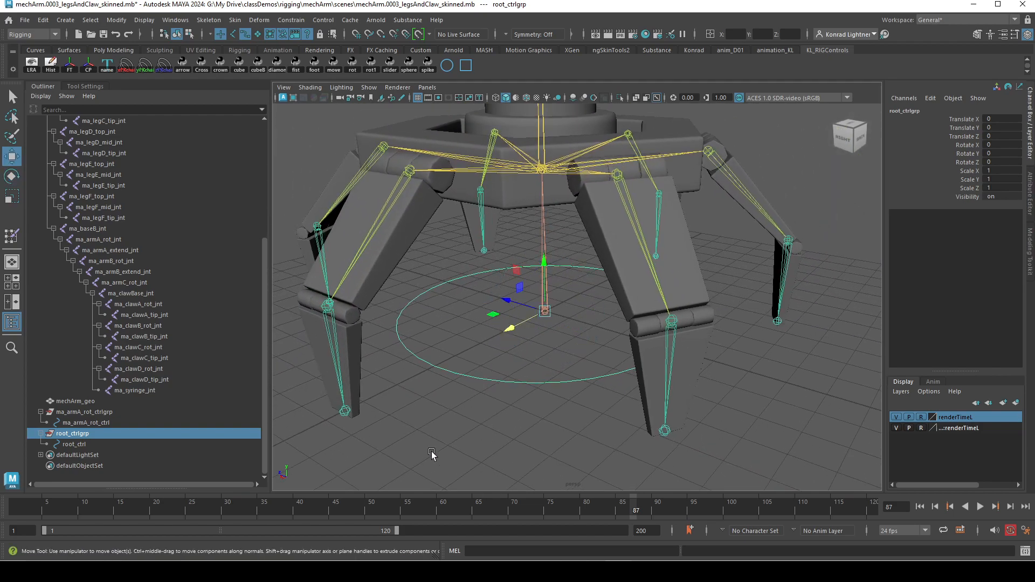
pyautogui.keyDown('alt'); pyautogui.moveTo(670, 308); pyautogui.dragTo(639, 338); pyautogui.keyUp('alt')
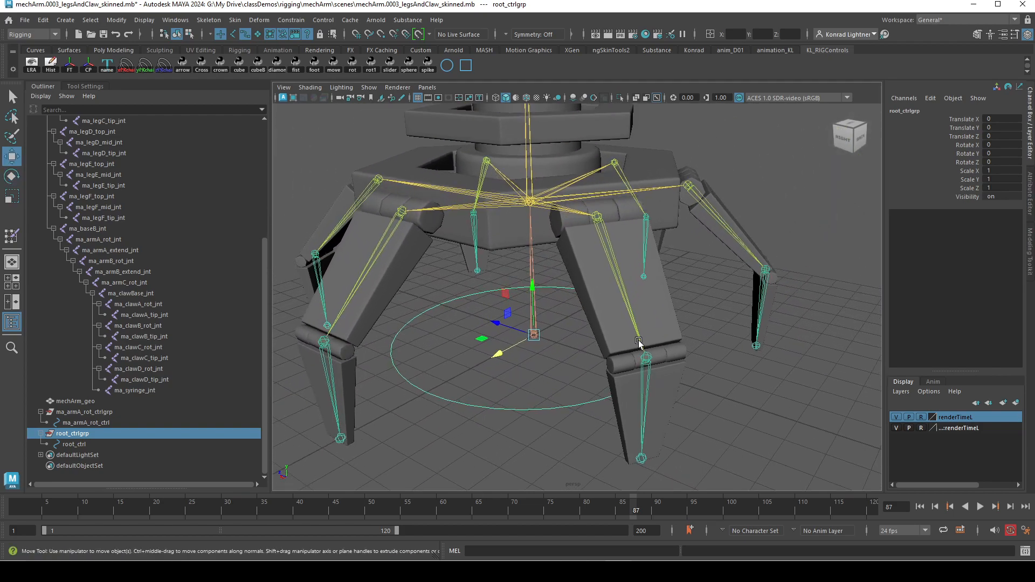
pyautogui.hotkey('ctrl', 'd')
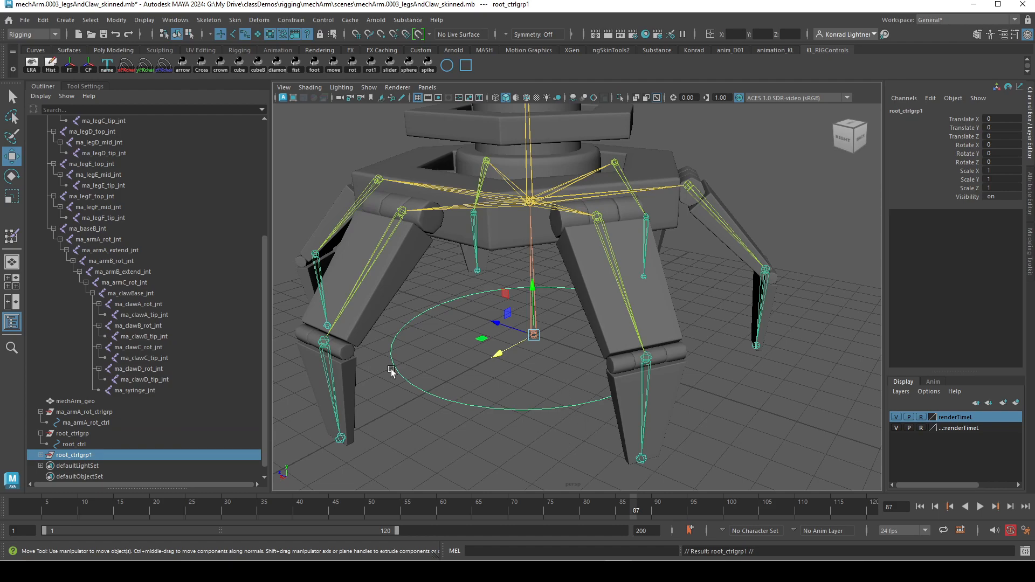
pyautogui.click(40, 455)
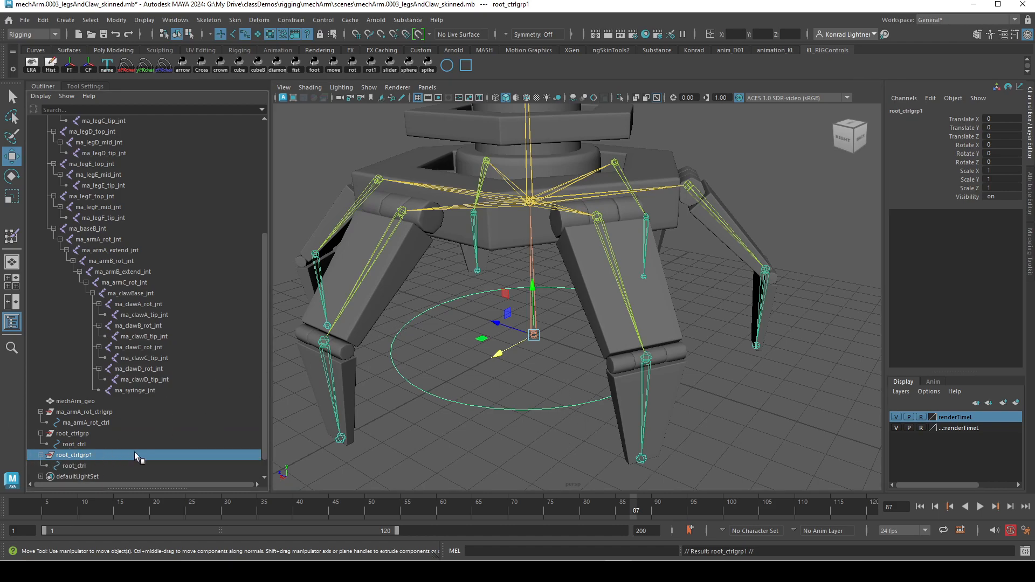
pyautogui.scroll(-1, 141, 426)
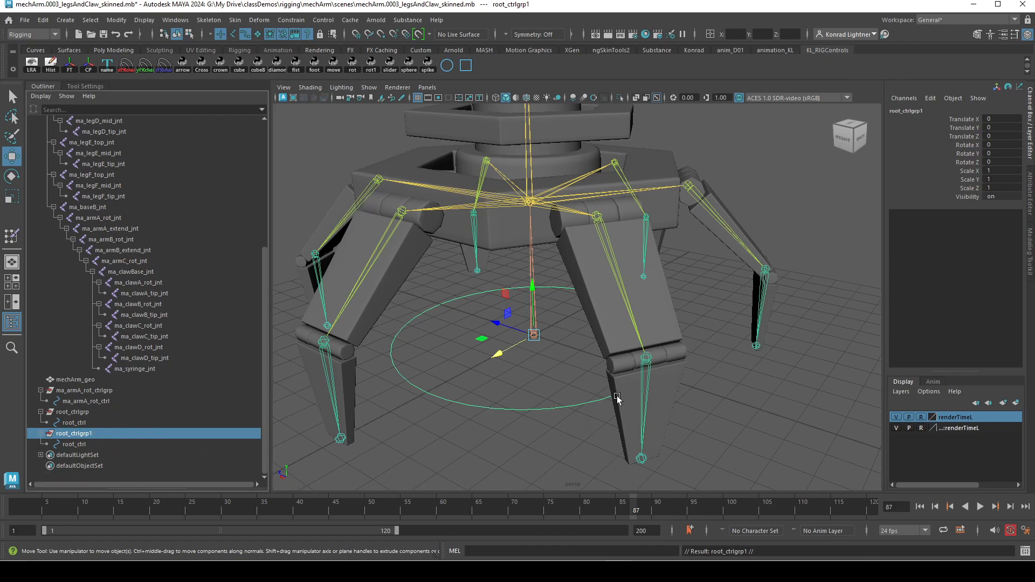
# Step: Parent-constrain the duplicated group root_ctrlgrp1 to ma_baseA_jnt with Maintain offset off and all translate and rotate axes included
pyautogui.click(292, 20)
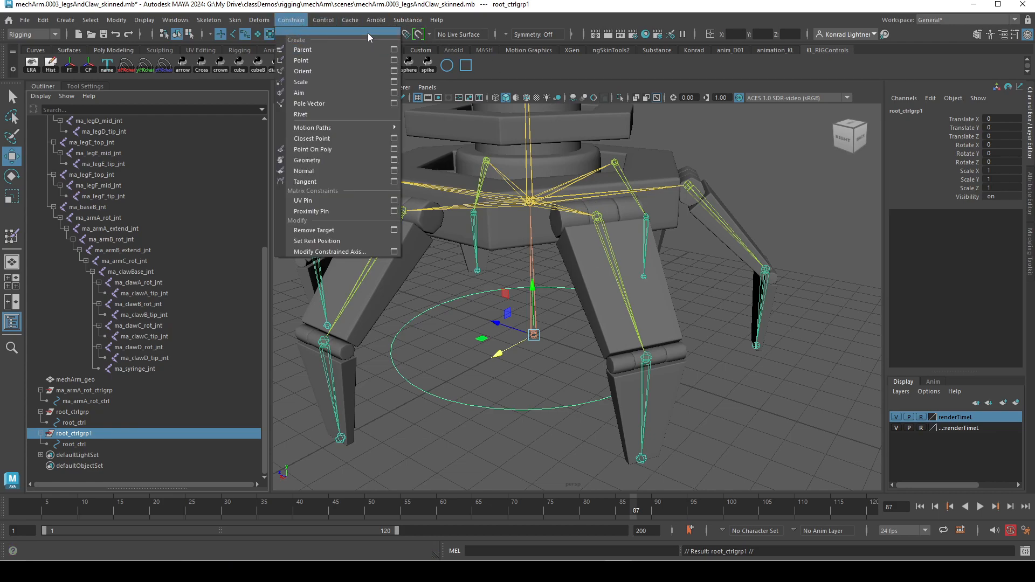
pyautogui.click(394, 50)
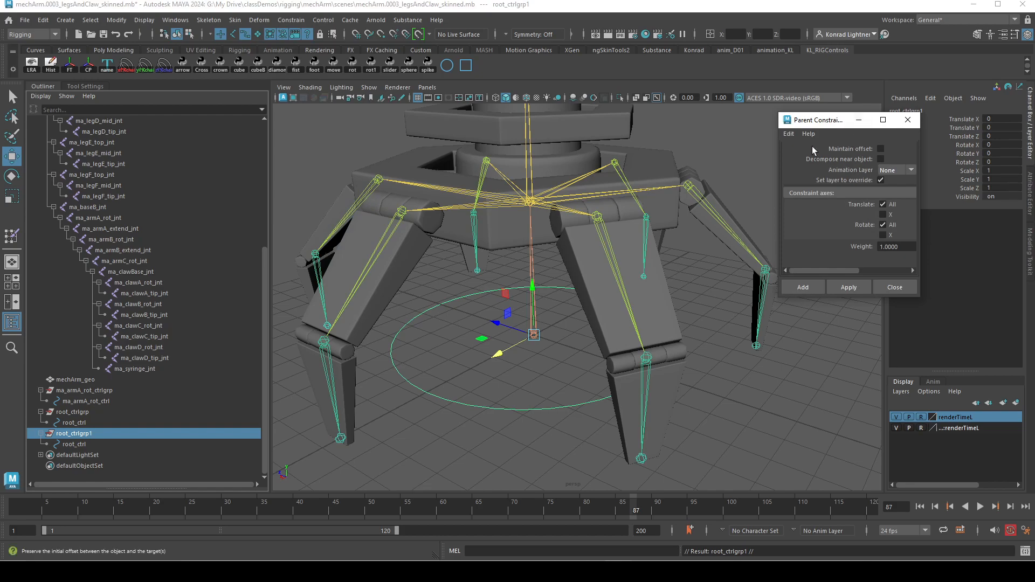
pyautogui.moveTo(779, 162); pyautogui.dragTo(647, 162)
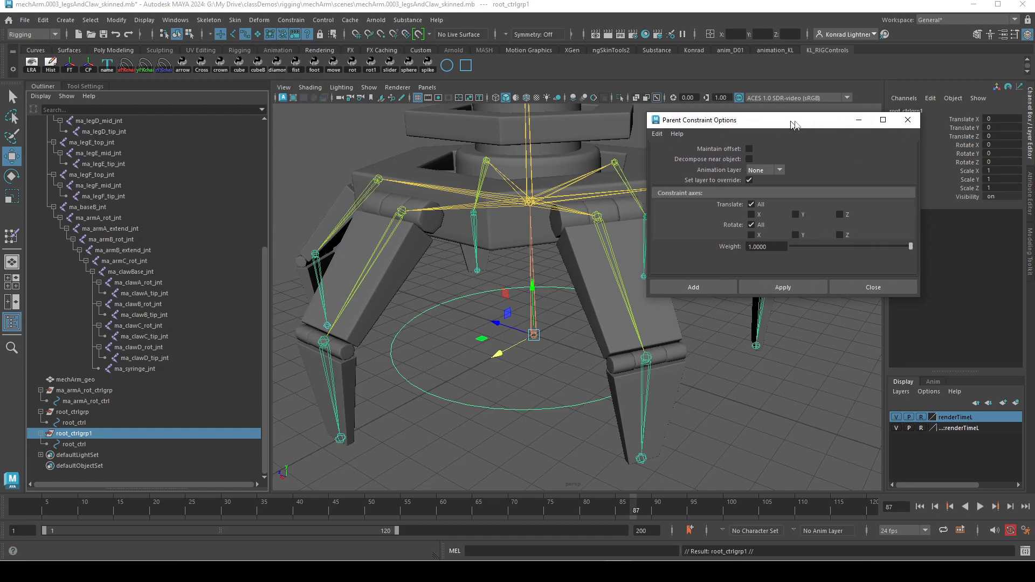
pyautogui.moveTo(787, 124); pyautogui.dragTo(893, 119)
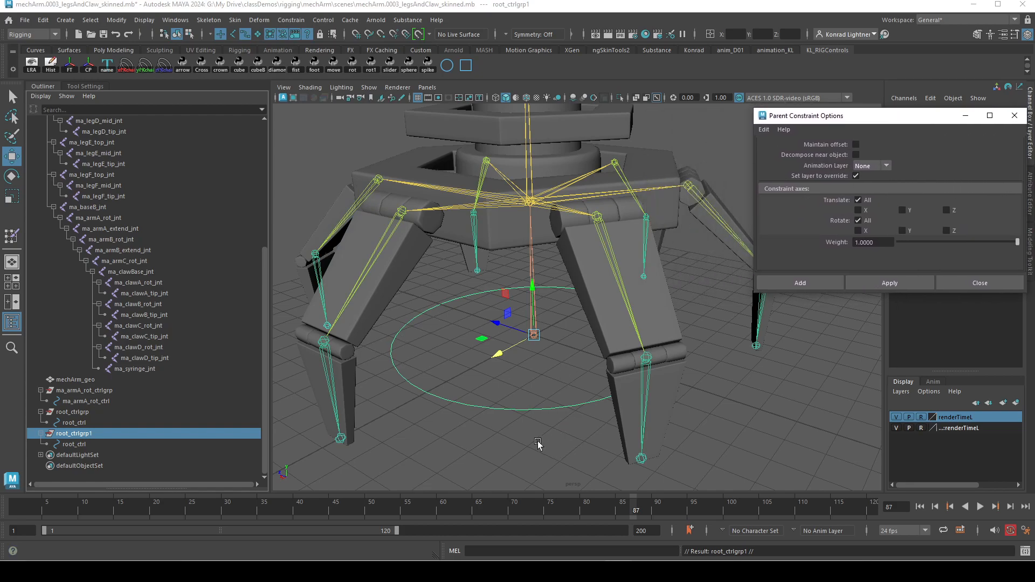
pyautogui.click(532, 204)
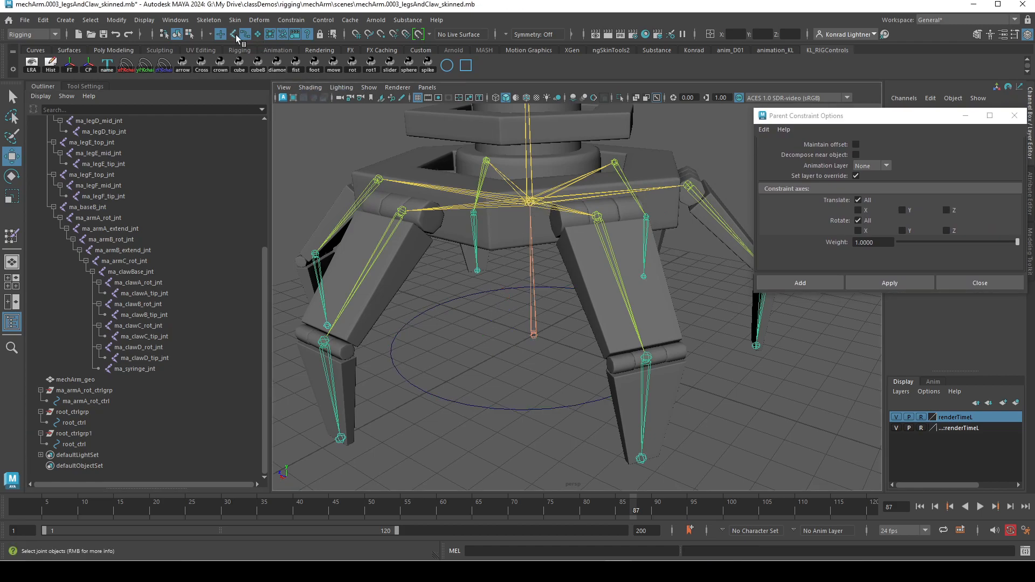
pyautogui.click(528, 200)
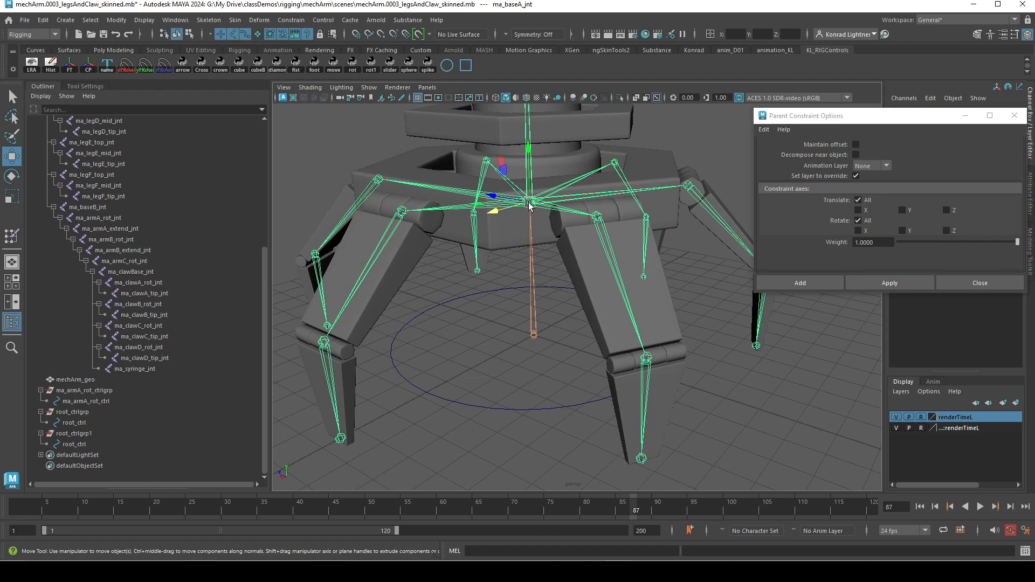
pyautogui.scroll(5, 186, 205)
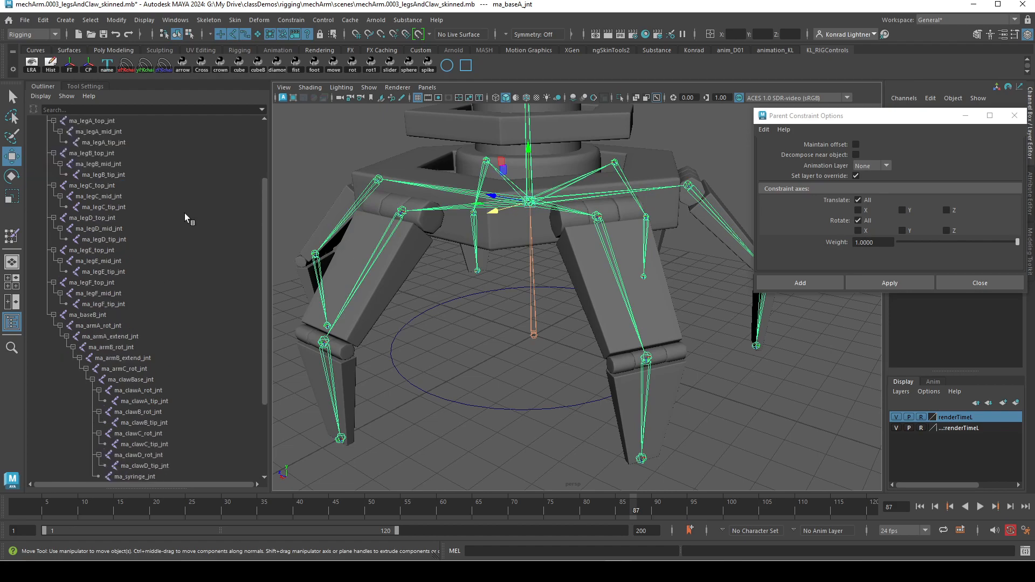
pyautogui.click(53, 315)
pyautogui.scroll(3, 108, 302)
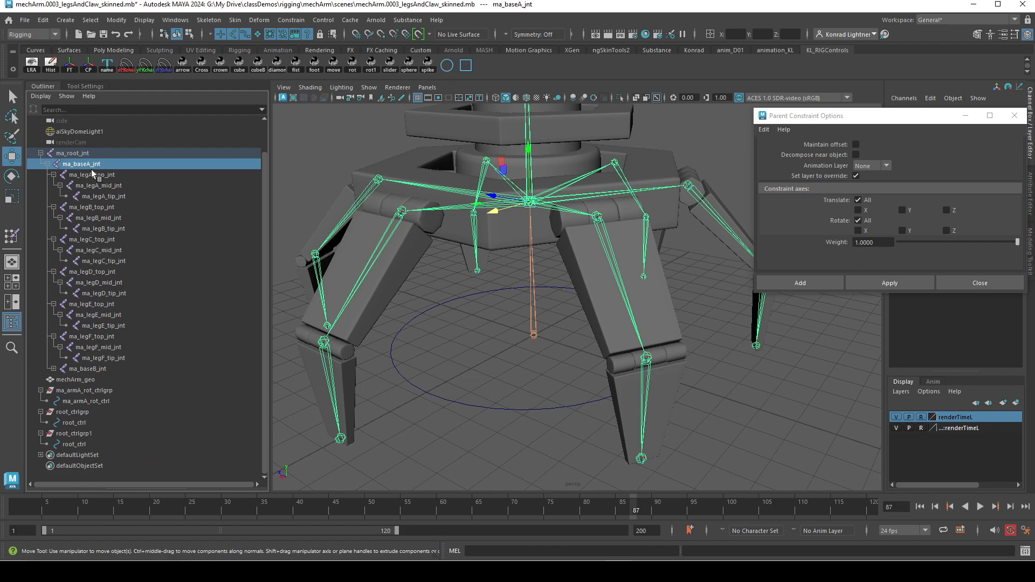
pyautogui.keyDown('ctrl'); pyautogui.click(134, 431); pyautogui.keyUp('ctrl')
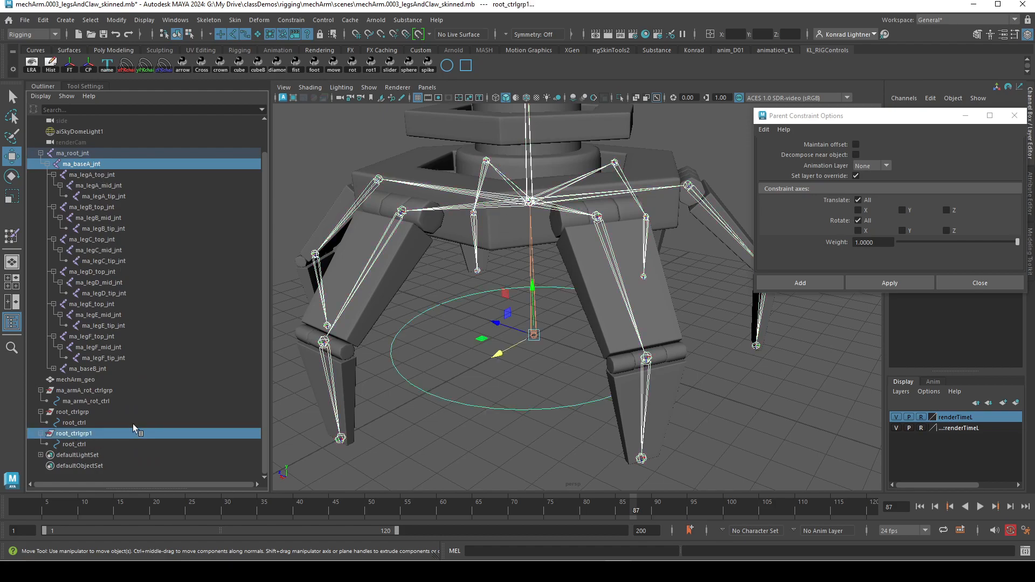
pyautogui.click(888, 286)
# Step: Delete the parent constraint under root_ctrlgrp1 and reselect that group
pyautogui.keyDown('alt'); pyautogui.moveTo(702, 301); pyautogui.dragTo(658, 322); pyautogui.keyUp('alt')
pyautogui.scroll(-1, 121, 442)
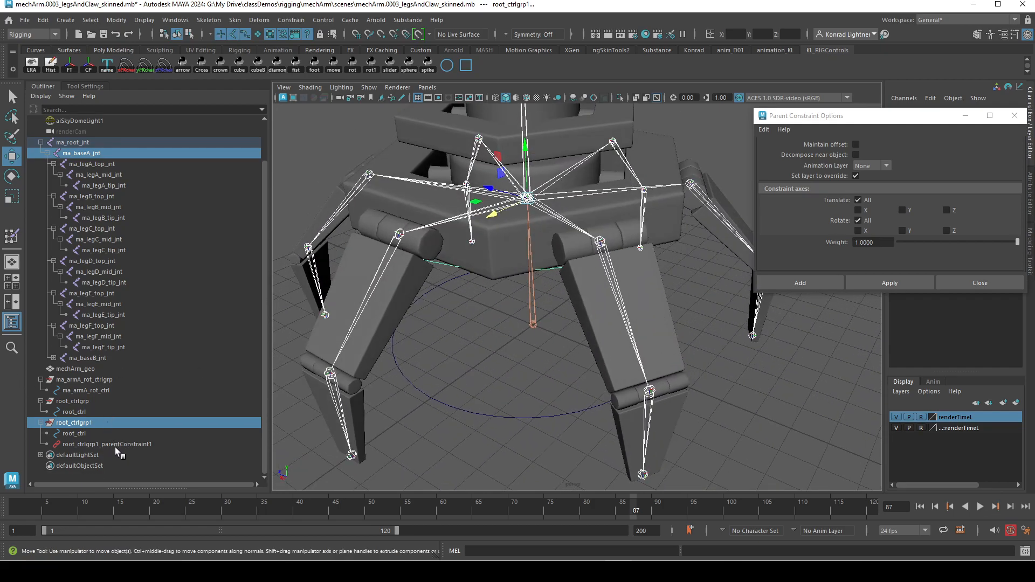
pyautogui.click(125, 445)
pyautogui.press('Delete')
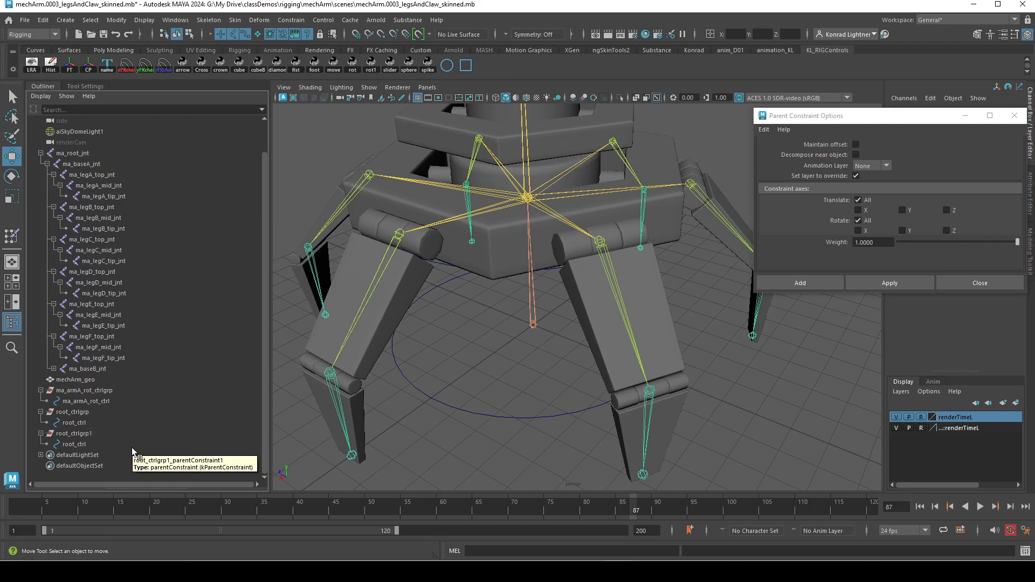
pyautogui.click(73, 434)
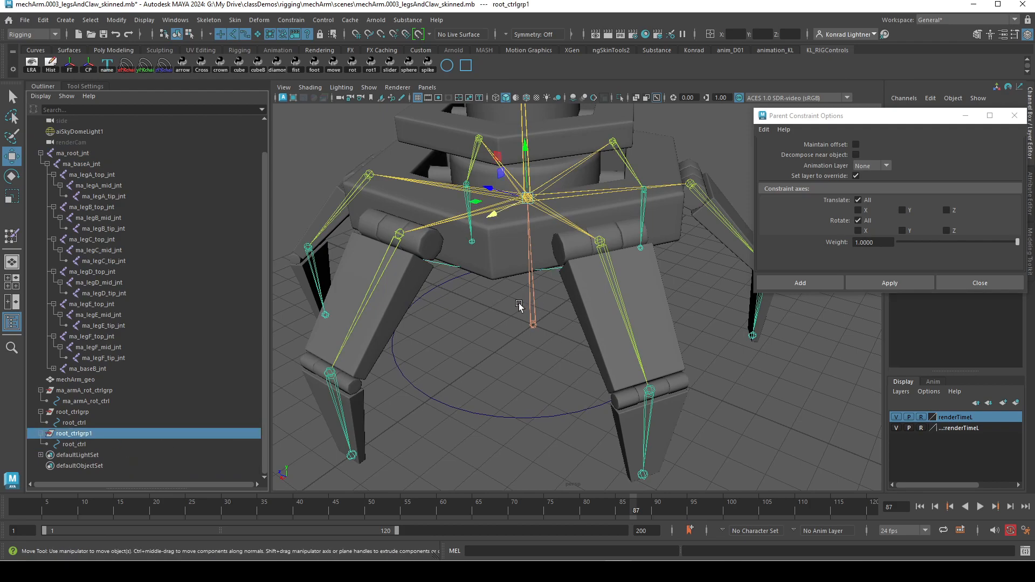
# Step: Scale up all control vertices of the circle under root_ctrlgrp1 so it encircles the upper leg joints around the hexagonal base
pyautogui.press('F8')
pyautogui.hotkey('ctrl', 'z')
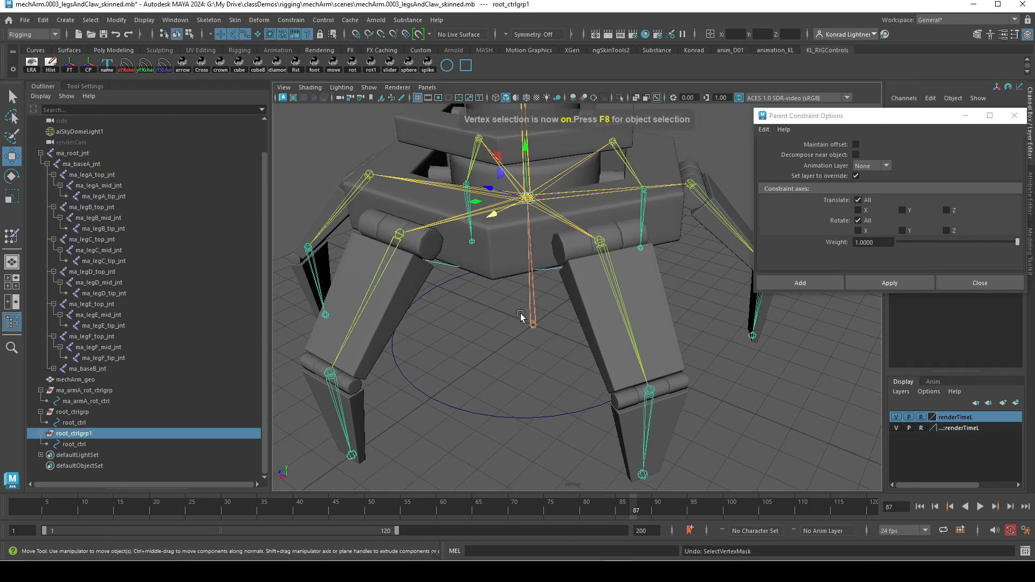
pyautogui.rightClick(556, 269)
pyautogui.moveTo(529, 269); pyautogui.dragTo(524, 269, button='right')
pyautogui.keyDown('alt'); pyautogui.moveTo(624, 317); pyautogui.dragTo(456, 298, button='right'); pyautogui.keyUp('alt')
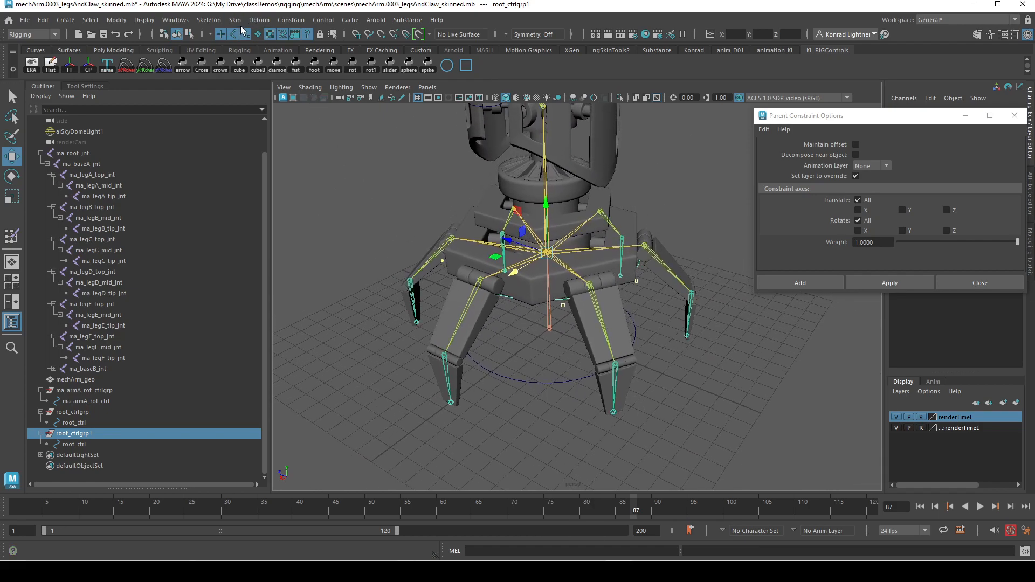
pyautogui.click(233, 35)
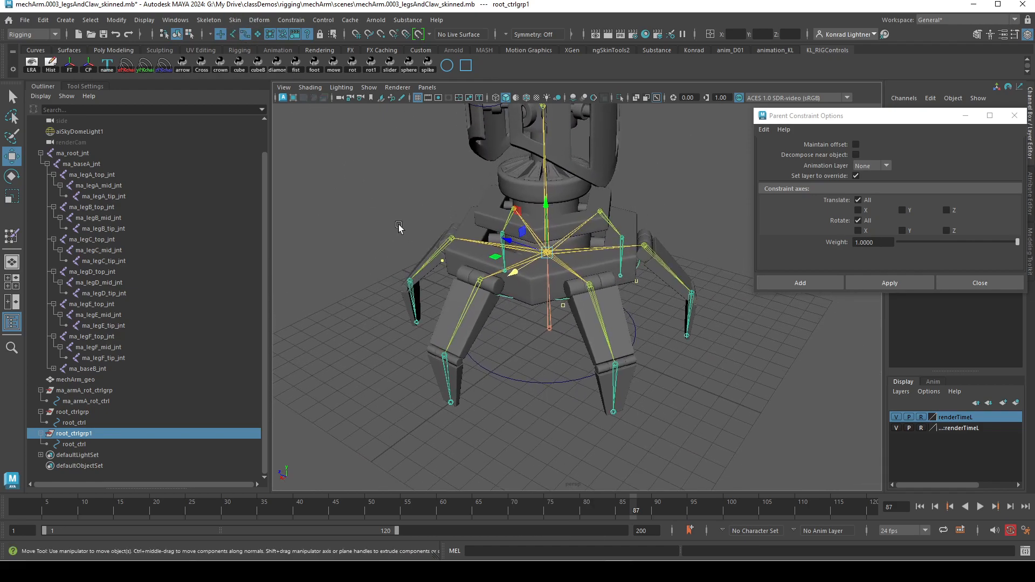
pyautogui.keyDown('alt'); pyautogui.moveTo(434, 294); pyautogui.dragTo(464, 242); pyautogui.keyUp('alt')
pyautogui.moveTo(729, 297); pyautogui.dragTo(303, 162)
pyautogui.keyDown('alt'); pyautogui.moveTo(351, 200); pyautogui.dragTo(566, 301); pyautogui.keyUp('alt')
pyautogui.press('r')
pyautogui.moveTo(543, 263); pyautogui.dragTo(612, 291)
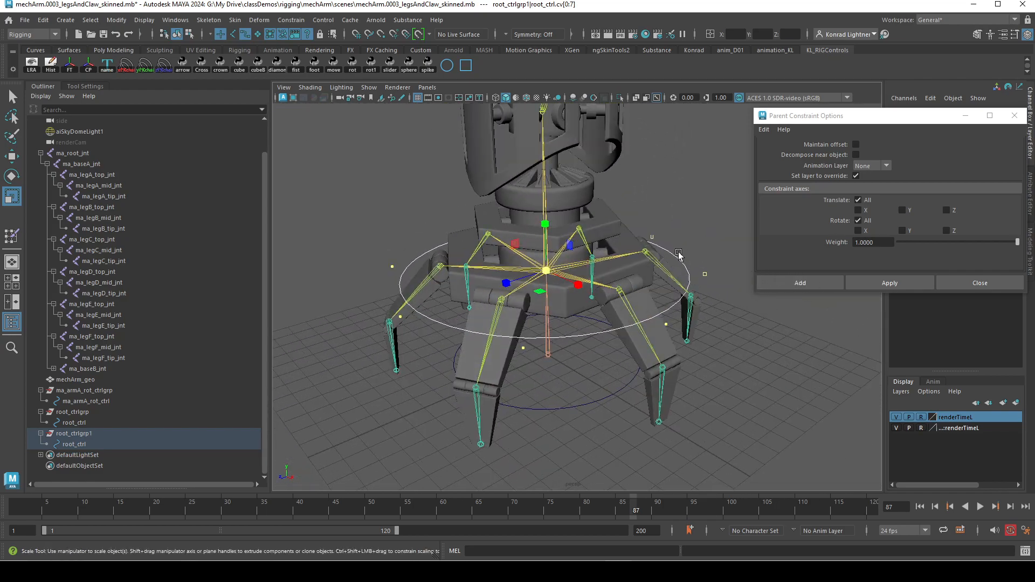
# Step: Raise the enlarged circle's control vertices about 5.7 cm vertically and return to object selection with nothing selected
pyautogui.click(548, 272)
pyautogui.press('w')
pyautogui.moveTo(549, 242); pyautogui.dragTo(648, 265)
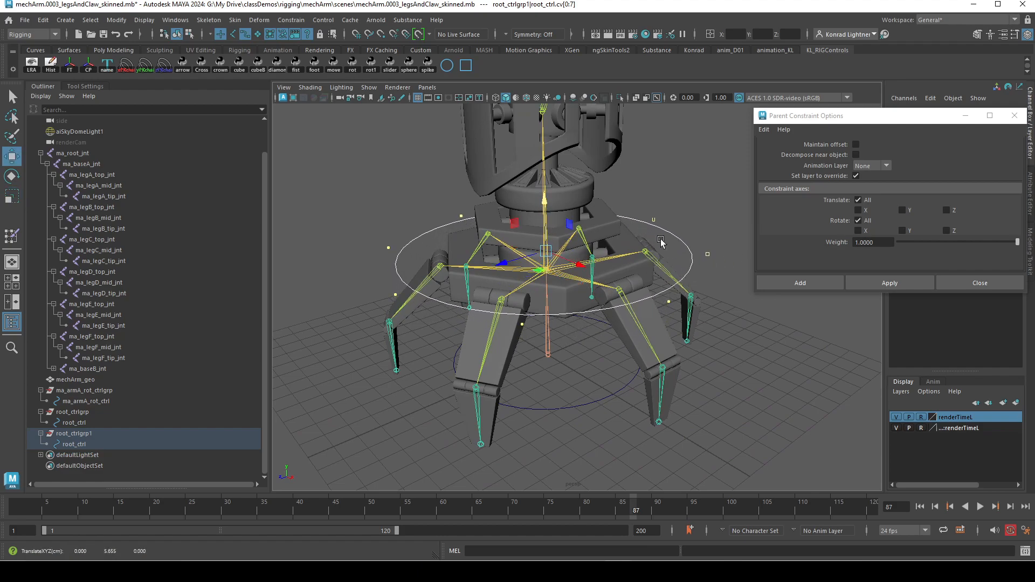
pyautogui.keyDown('alt'); pyautogui.moveTo(739, 354); pyautogui.dragTo(650, 206); pyautogui.keyUp('alt')
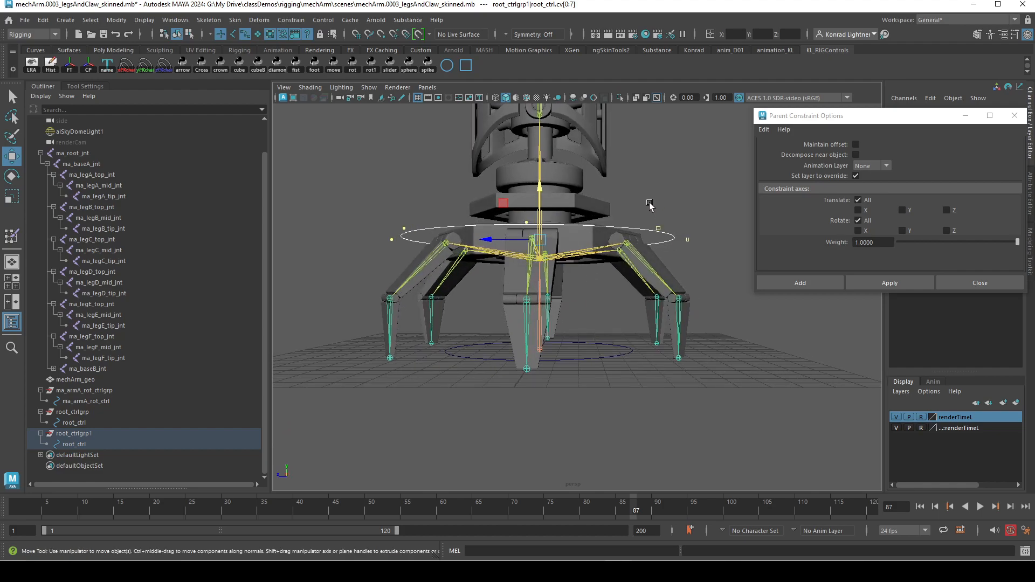
pyautogui.moveTo(674, 235); pyautogui.dragTo(729, 187, button='right')
pyautogui.click(727, 198)
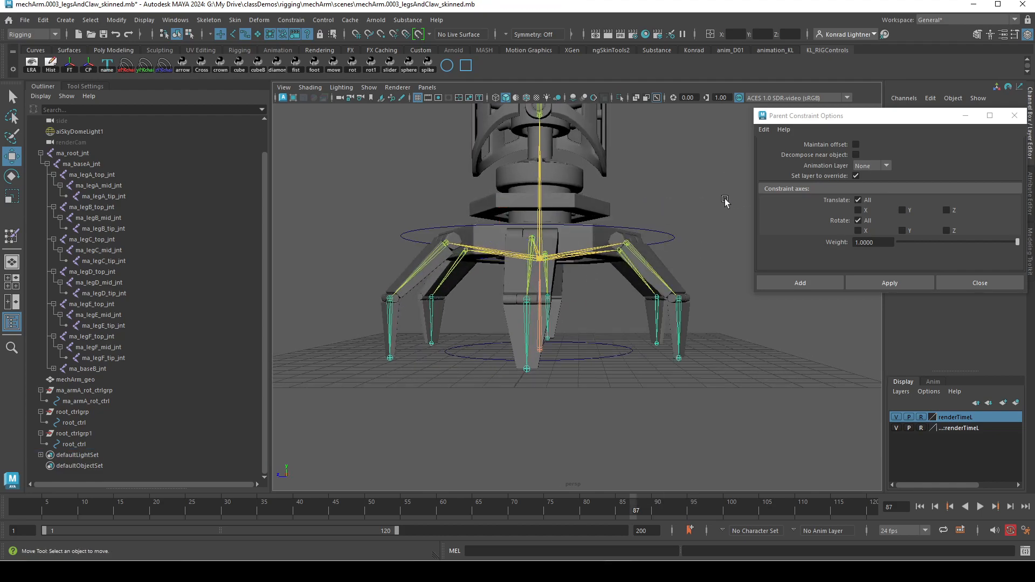
# Step: Examine the enlarged circle and its group root_ctrlgrp1 around the base of the rig
pyautogui.click(672, 235)
pyautogui.keyDown('alt'); pyautogui.moveTo(690, 245); pyautogui.dragTo(546, 235); pyautogui.keyUp('alt')
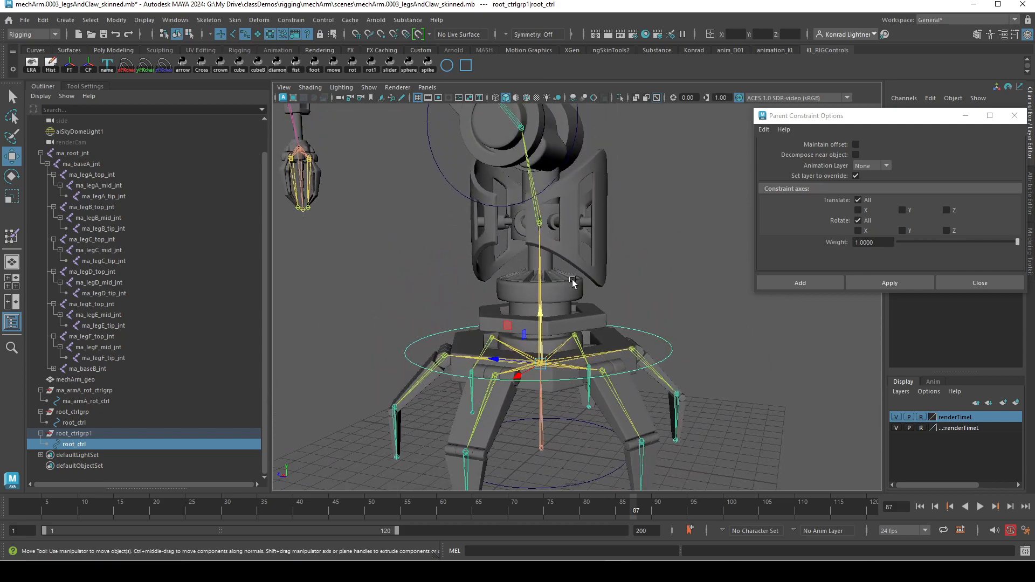
pyautogui.click(547, 235)
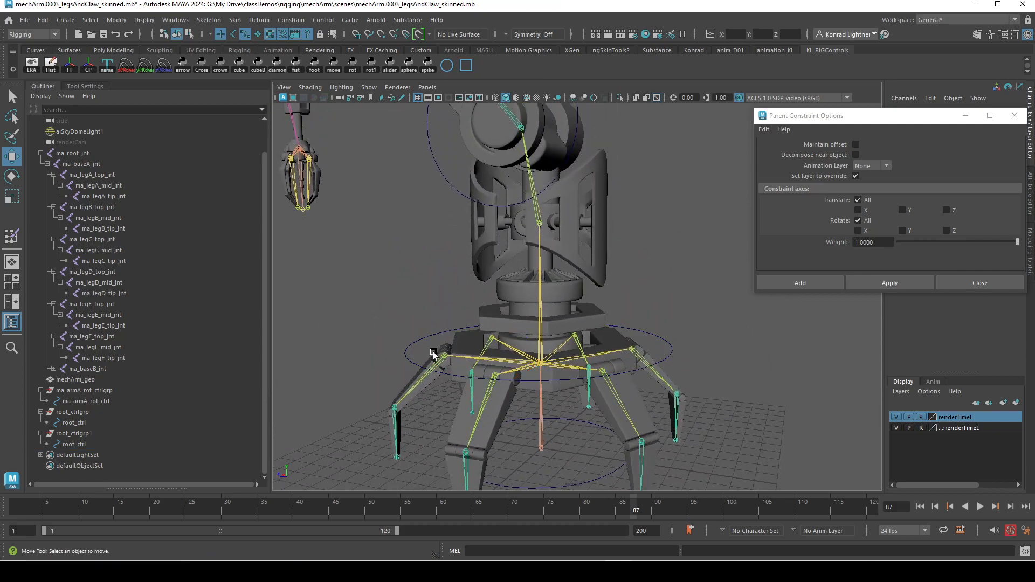
pyautogui.click(86, 411)
pyautogui.click(84, 433)
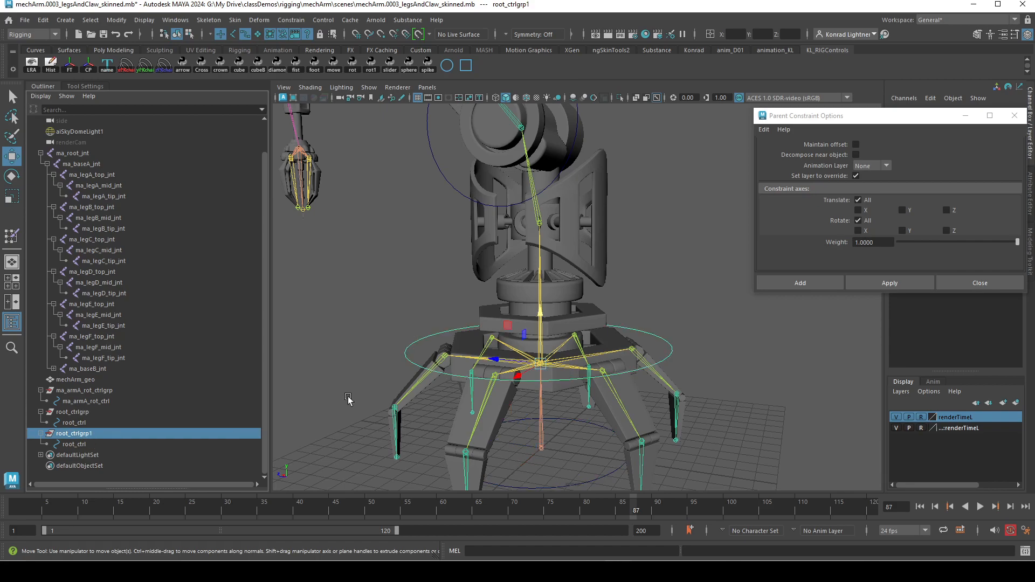
pyautogui.keyDown('alt'); pyautogui.moveTo(560, 277); pyautogui.dragTo(559, 261, button='middle'); pyautogui.keyUp('alt')
pyautogui.press('f')
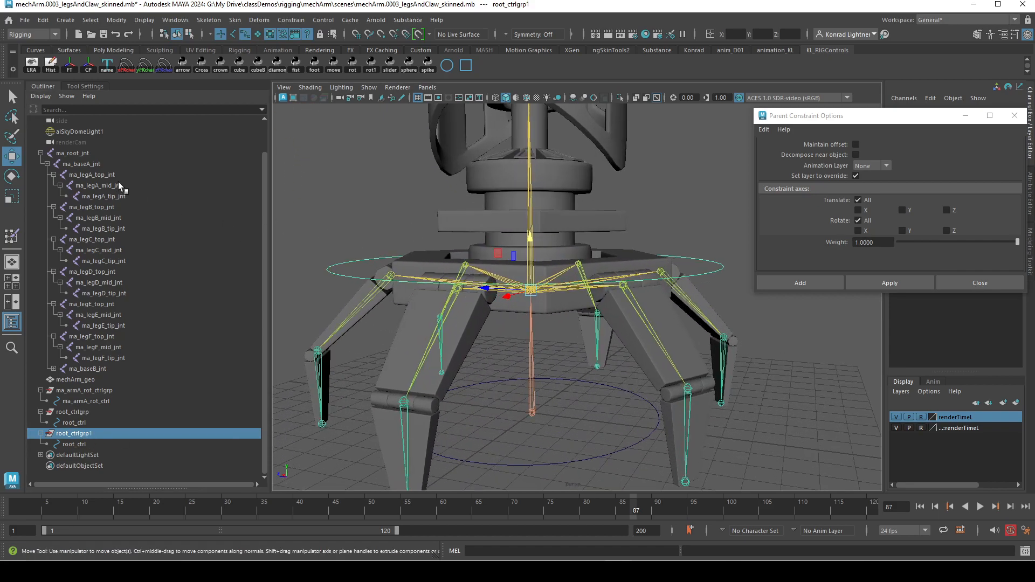
# Step: Rename the control curve under root_ctrlgrp1 as ma_baseA_ctrl, reusing the name of ma_baseA_jnt
pyautogui.doubleClick(91, 164)
pyautogui.hotkey('ctrl', 'c')
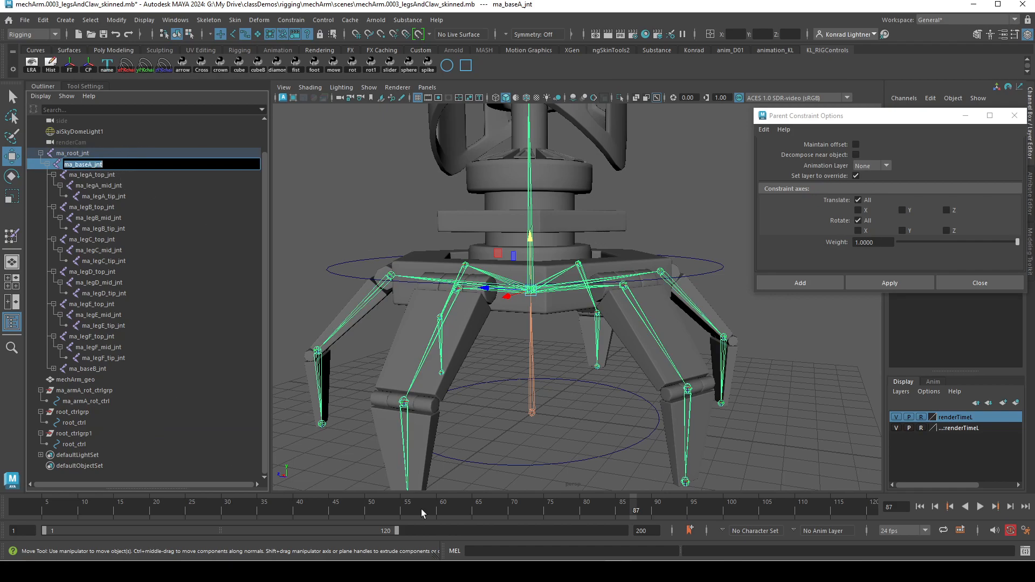
pyautogui.click(83, 434)
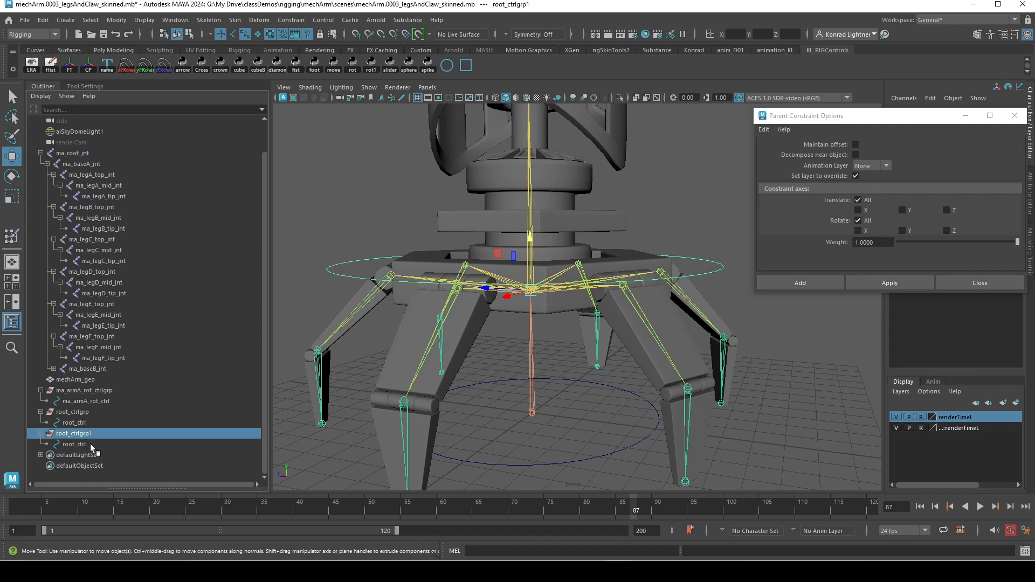
pyautogui.click(87, 445)
pyautogui.doubleClick(87, 444)
pyautogui.hotkey('ctrl', 'v')
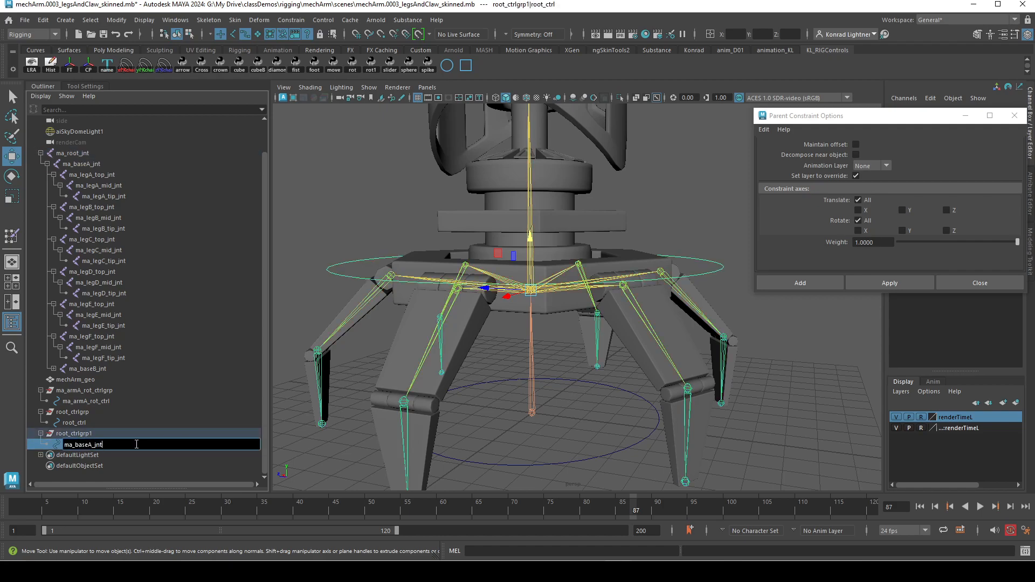
pyautogui.click(86, 434)
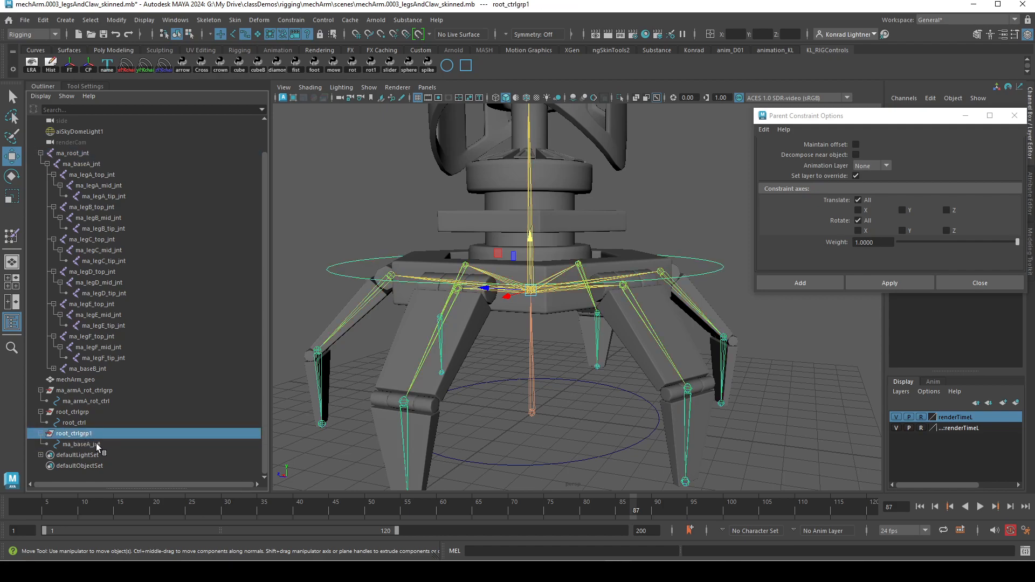
pyautogui.doubleClick(98, 445)
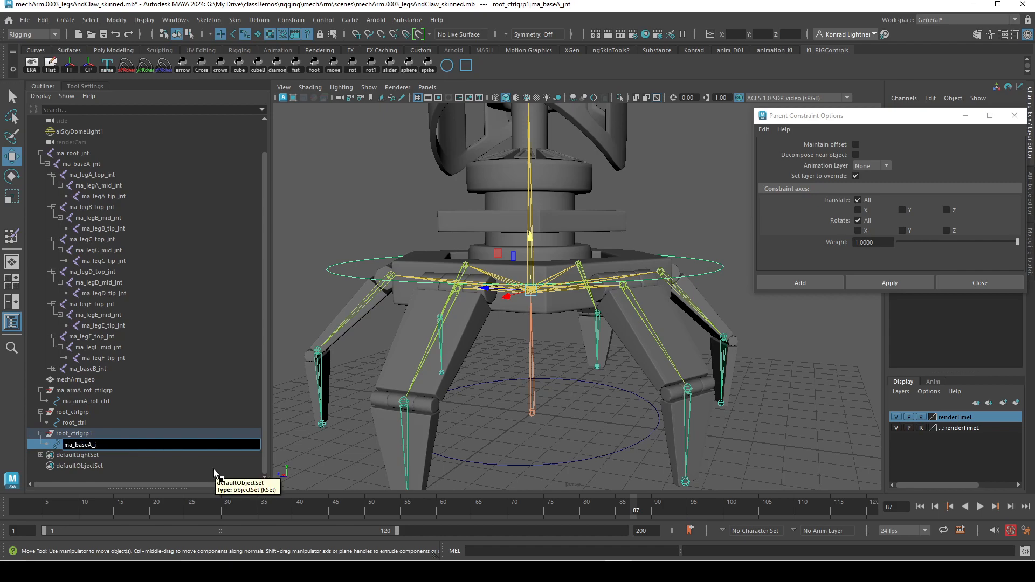
pyautogui.write('ctrl')
pyautogui.press('Return')
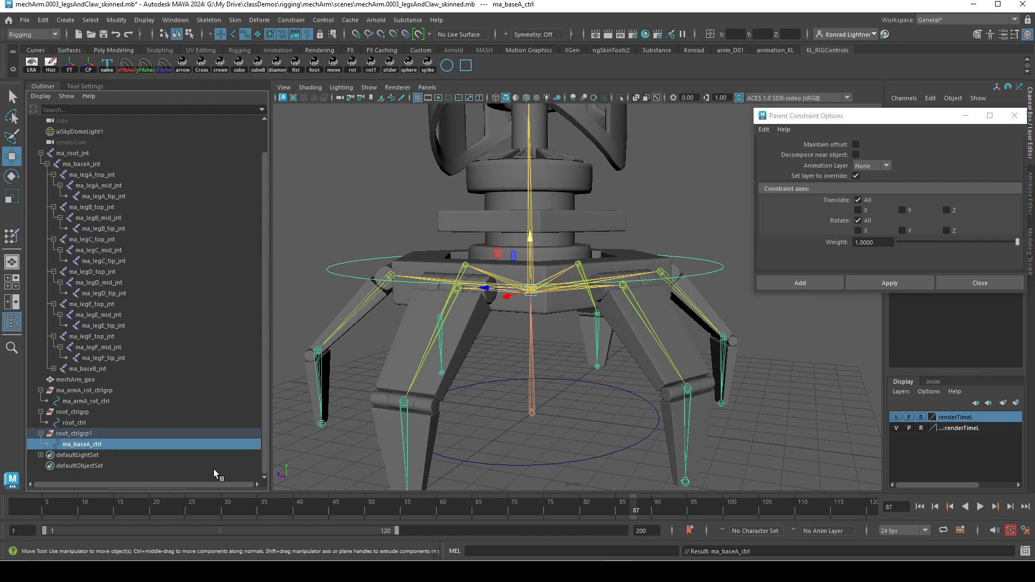
# Step: Rename the parent group root_ctrlgrp1 as ma_baseA_ctrlgrp
pyautogui.doubleClick(81, 434)
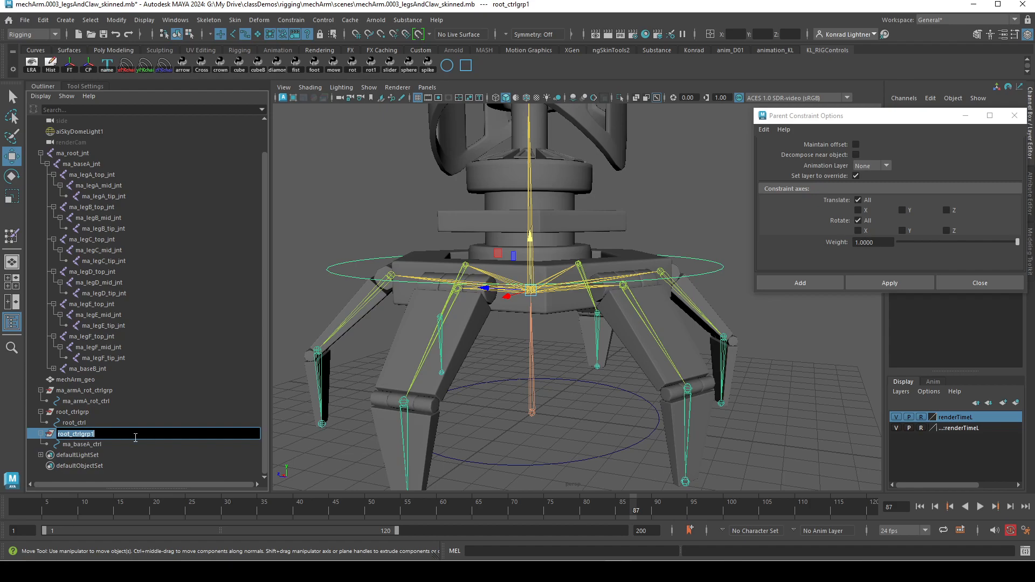
pyautogui.hotkey('ctrl', 'v')
pyautogui.write('Ctrl')
pyautogui.press('BackSpace')
pyautogui.press('BackSpace')
pyautogui.press('BackSpace')
pyautogui.press('BackSpace')
pyautogui.press('BackSpace')
pyautogui.write('ctrlgrp')
pyautogui.press('Return')
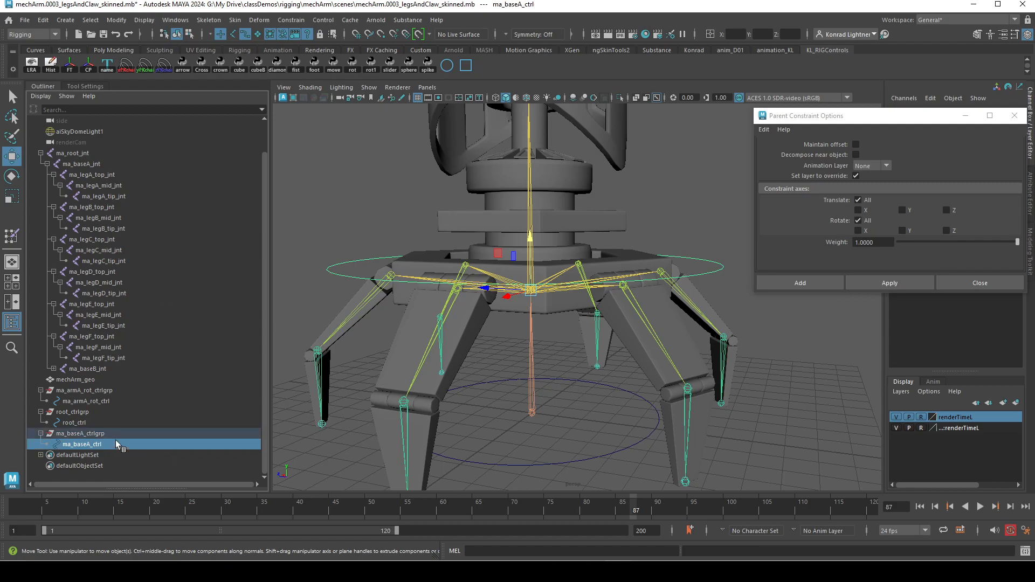
# Step: Duplicate root_ctrlgrp again with its curve and expand the new copy in the scene hierarchy
pyautogui.keyDown('alt'); pyautogui.moveTo(610, 437); pyautogui.dragTo(555, 452, button='right'); pyautogui.keyUp('alt')
pyautogui.keyDown('alt'); pyautogui.moveTo(549, 393); pyautogui.dragTo(529, 409); pyautogui.keyUp('alt')
pyautogui.keyDown('alt'); pyautogui.moveTo(529, 410); pyautogui.dragTo(529, 471, button='middle'); pyautogui.keyUp('alt')
pyautogui.click(638, 293)
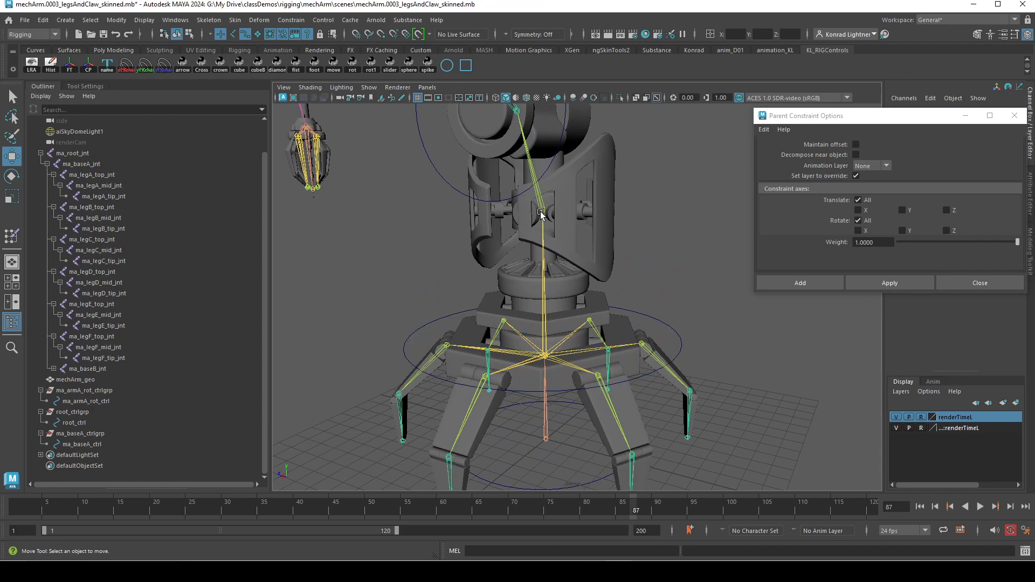
pyautogui.click(120, 412)
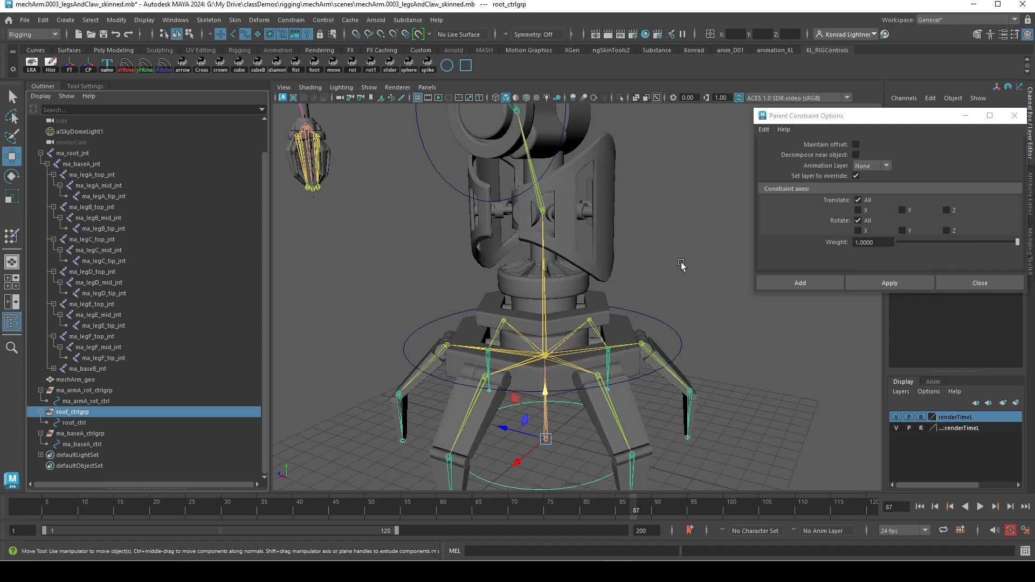
pyautogui.hotkey('ctrl', 'd')
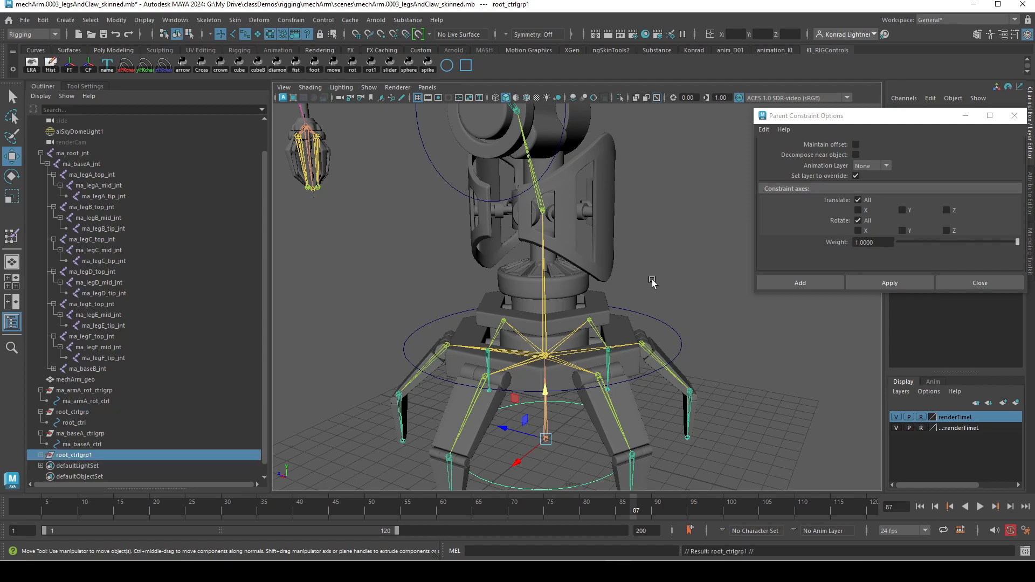
pyautogui.click(41, 455)
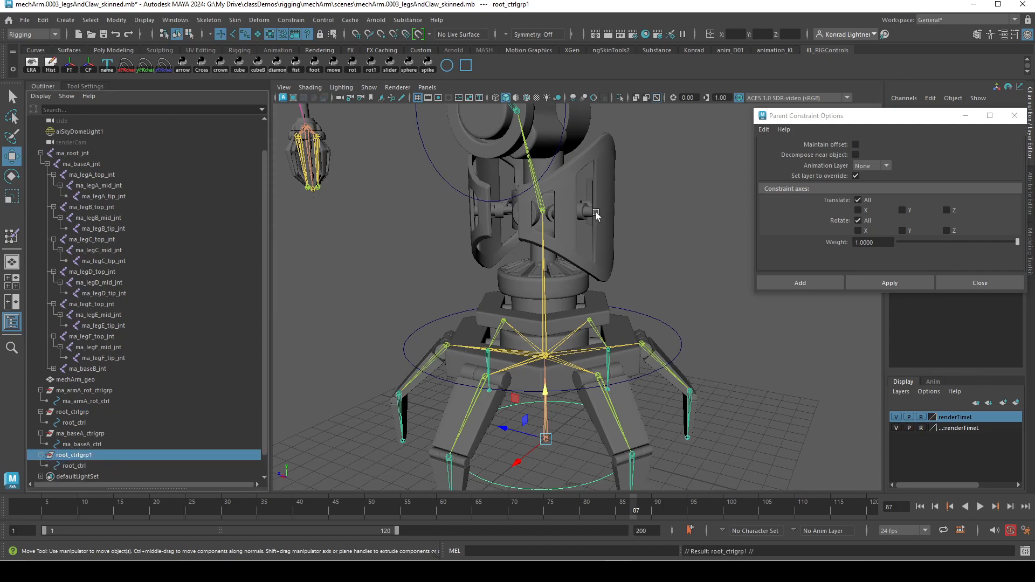
# Step: Collapse the joint chains of legs A to F in the hierarchy, and select and expand ma_baseB_jnt
pyautogui.click(588, 225)
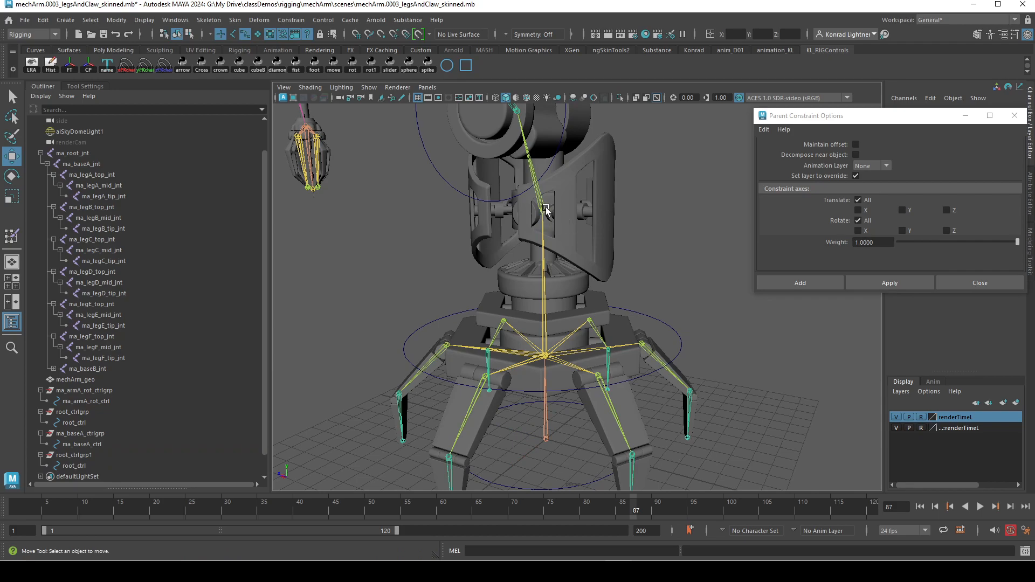
pyautogui.keyDown('alt'); pyautogui.moveTo(546, 211); pyautogui.dragTo(558, 222); pyautogui.keyUp('alt')
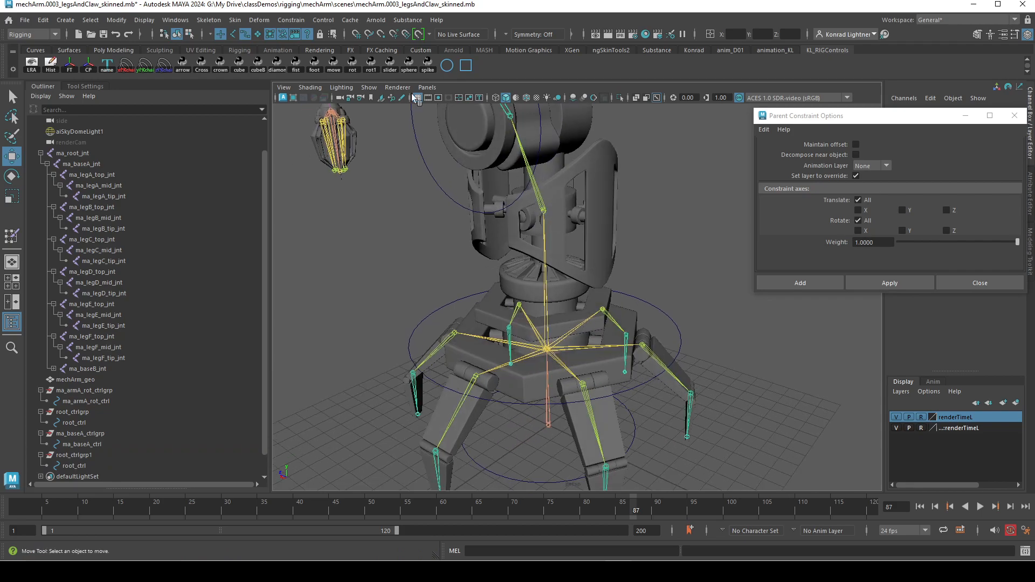
pyautogui.click(86, 164)
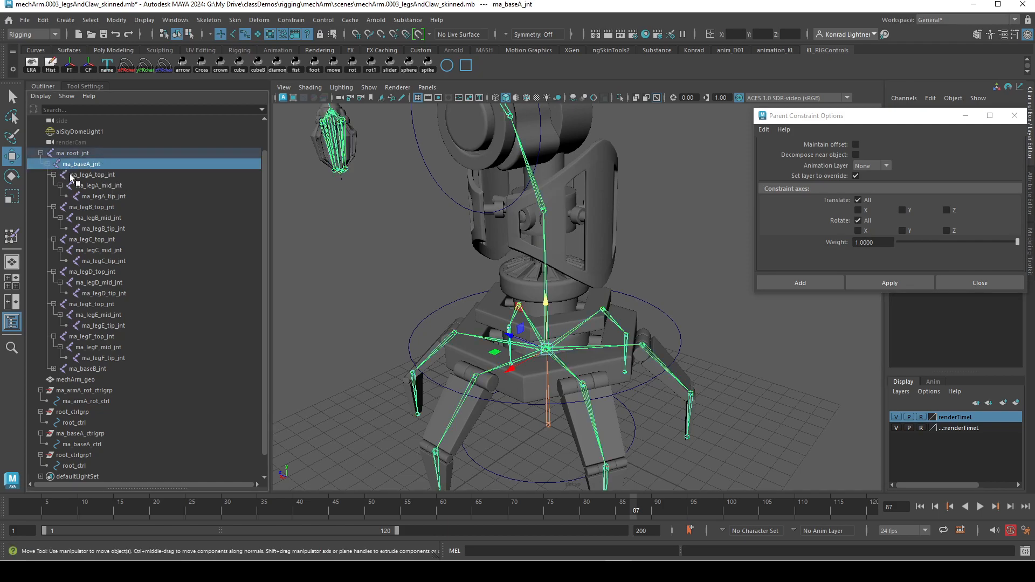
pyautogui.click(53, 175)
pyautogui.click(54, 185)
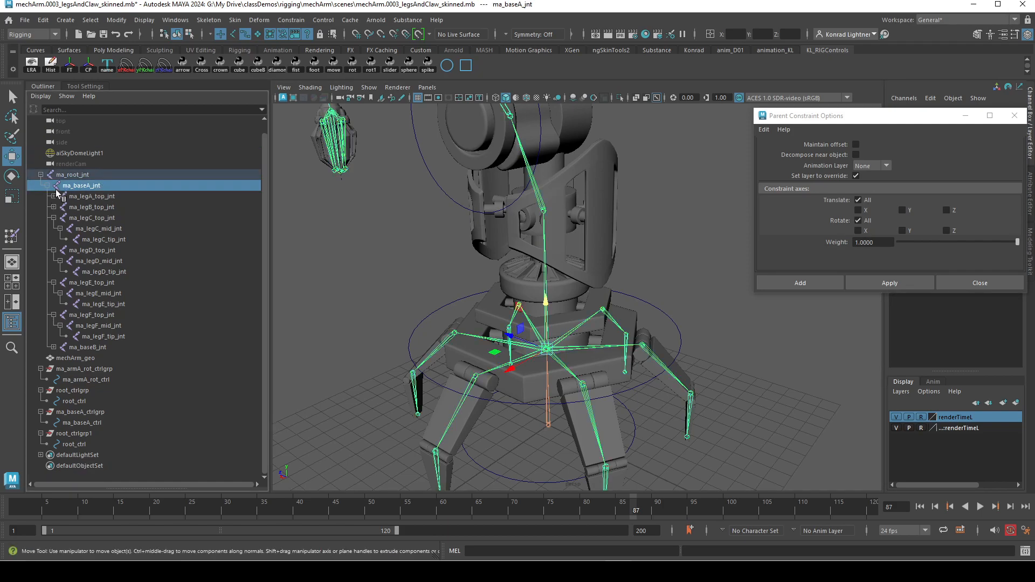
pyautogui.click(54, 217)
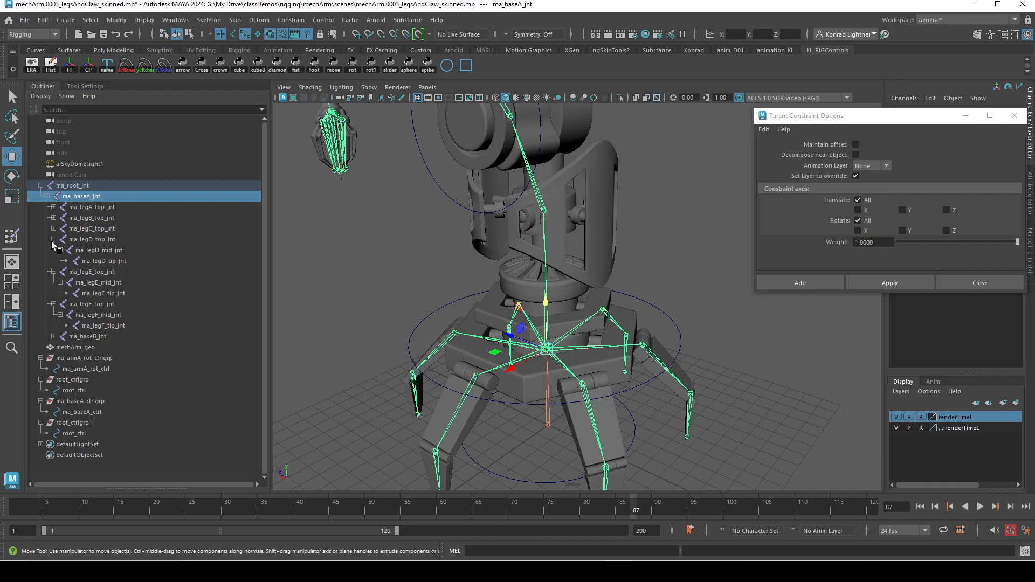
pyautogui.click(53, 239)
pyautogui.click(53, 250)
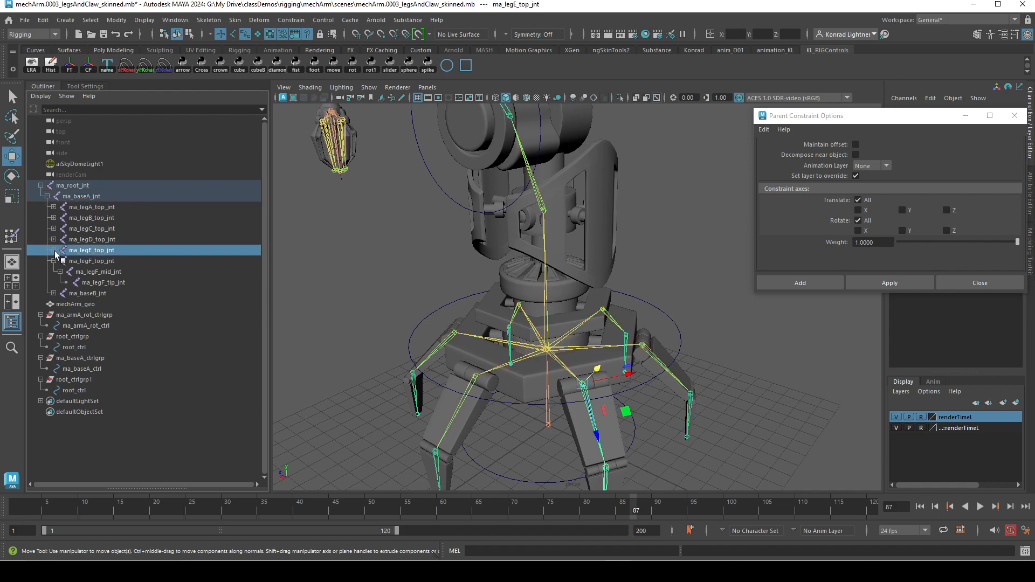
pyautogui.click(53, 261)
pyautogui.click(95, 276)
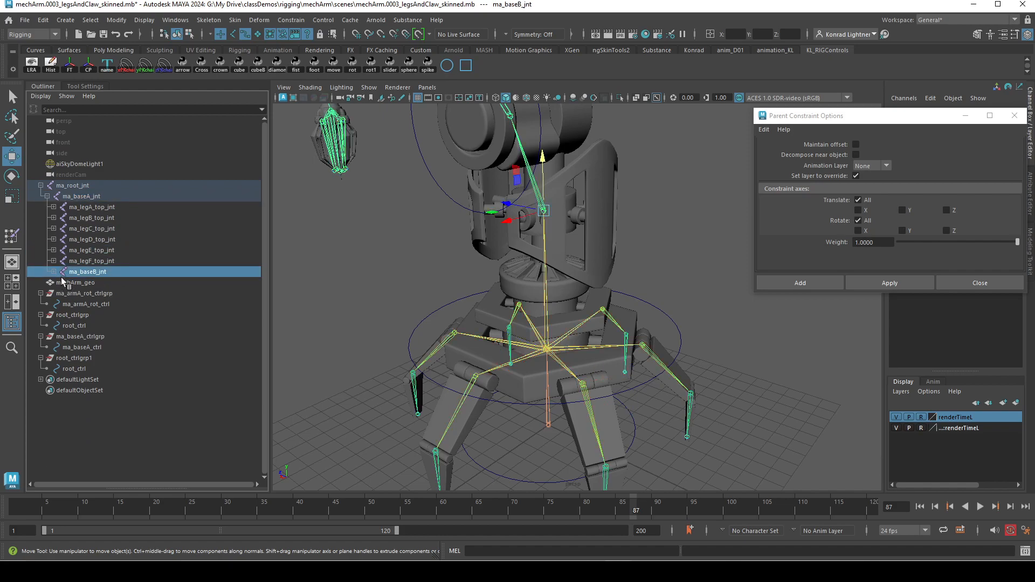
pyautogui.click(53, 271)
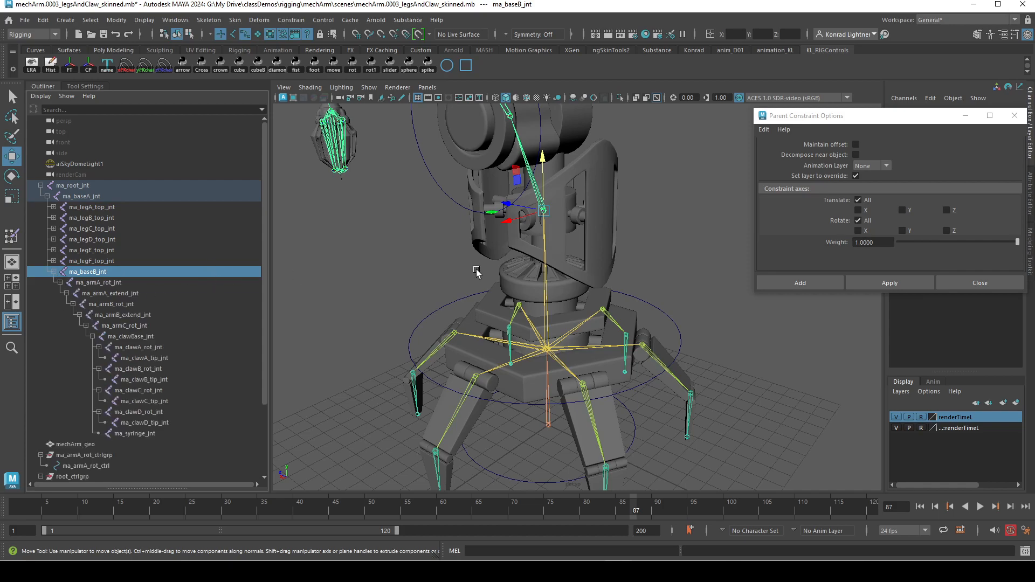
# Step: Snap root_ctrlgrp1 to ma_baseB_jnt with a parent constraint without offset, and delete root_ctrlgrp1_parentConstraint1
pyautogui.scroll(-3, 195, 325)
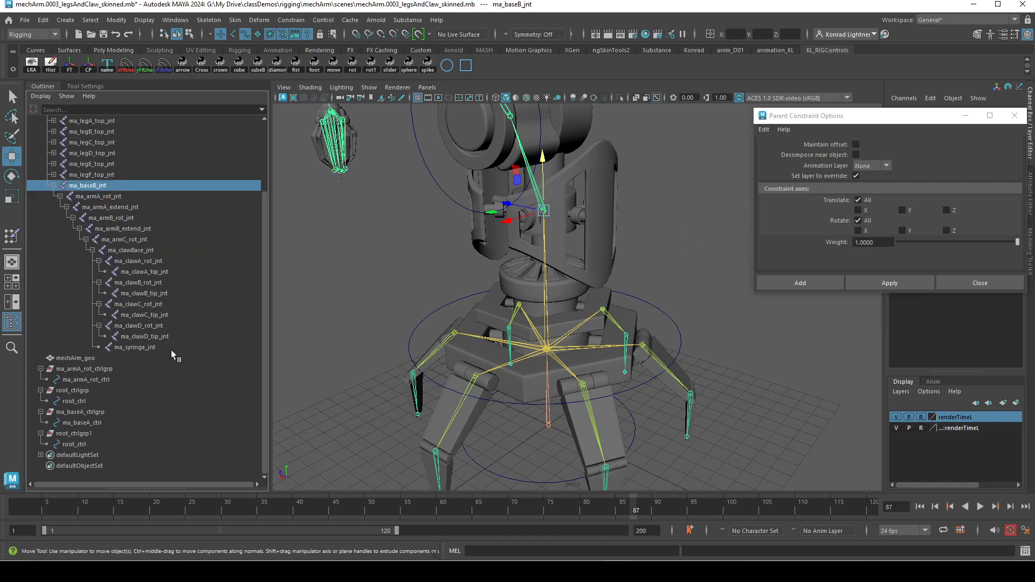
pyautogui.keyDown('ctrl'); pyautogui.click(88, 435); pyautogui.keyUp('ctrl')
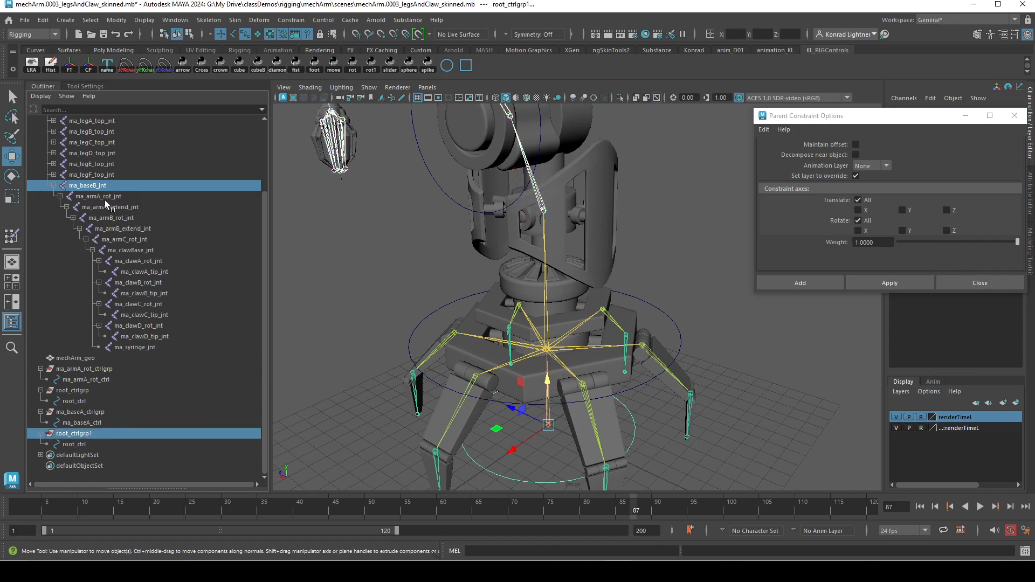
pyautogui.click(97, 188)
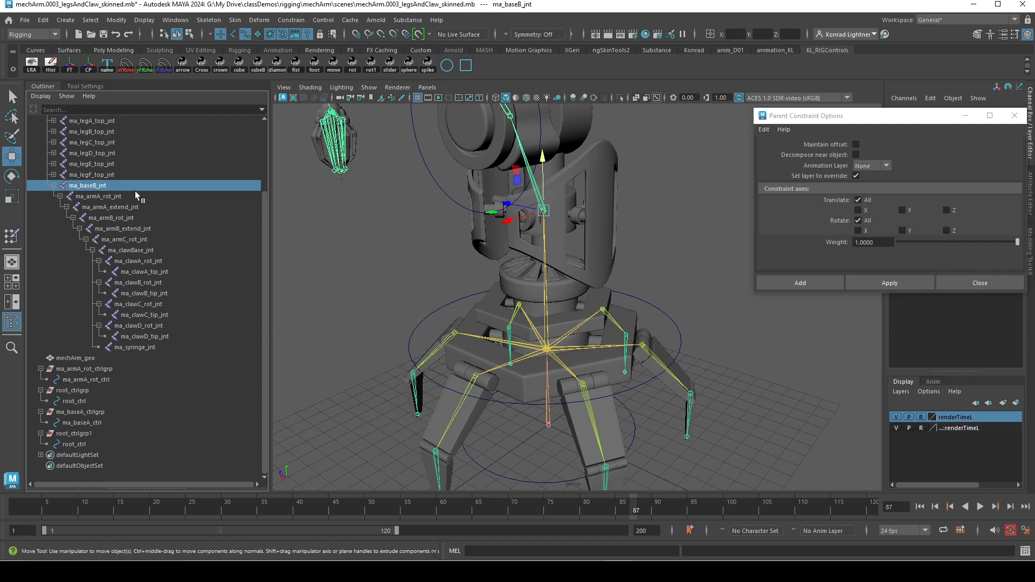
pyautogui.keyDown('ctrl'); pyautogui.click(89, 433); pyautogui.keyUp('ctrl')
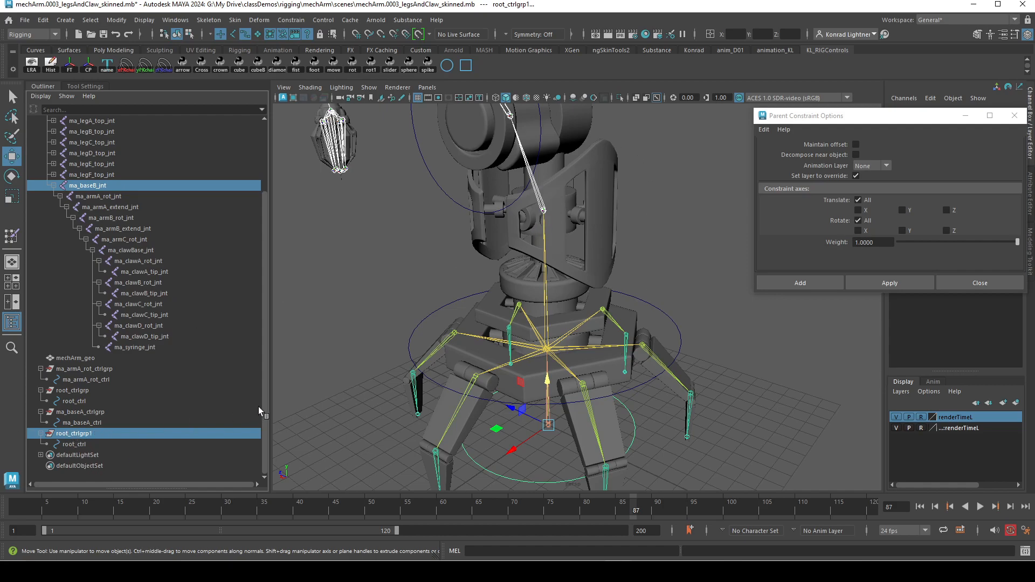
pyautogui.click(909, 283)
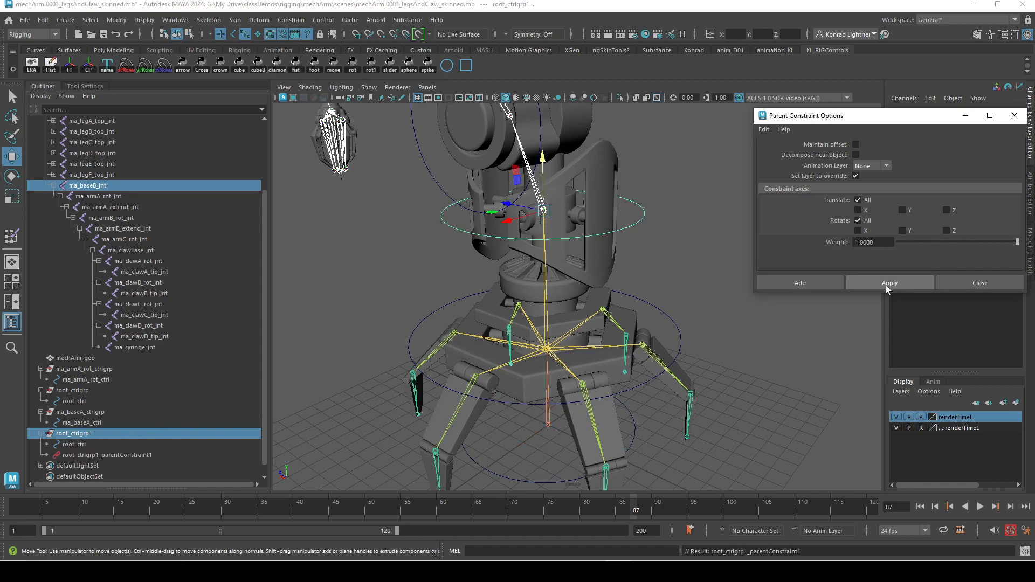
pyautogui.scroll(-2, 649, 277)
pyautogui.moveTo(649, 277)
pyautogui.keyDown('alt'); pyautogui.mouseDown()
pyautogui.moveTo(679, 267)
pyautogui.moveTo(661, 268)
pyautogui.mouseUp(); pyautogui.keyUp('alt')
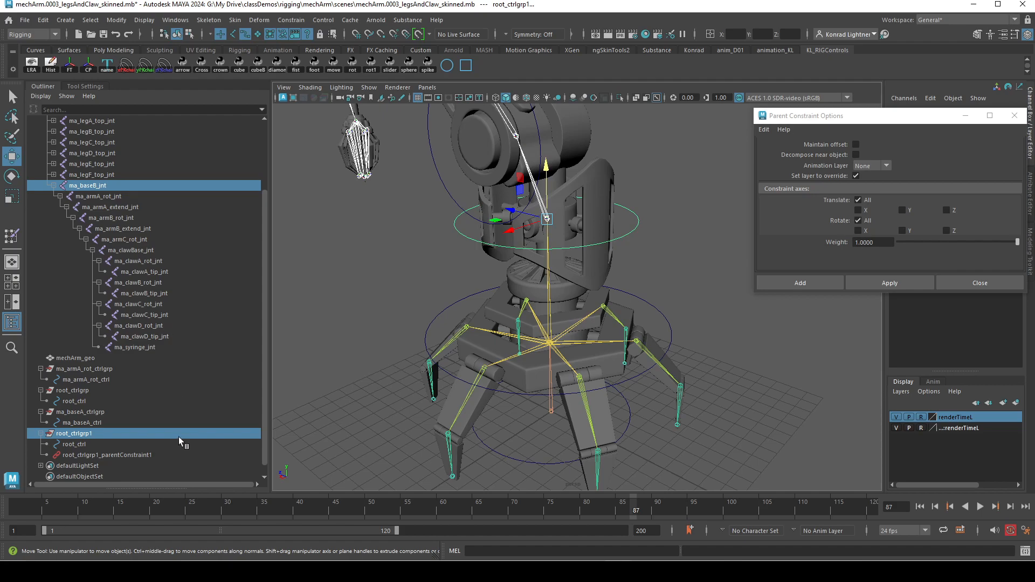
pyautogui.click(124, 455)
pyautogui.press('Delete')
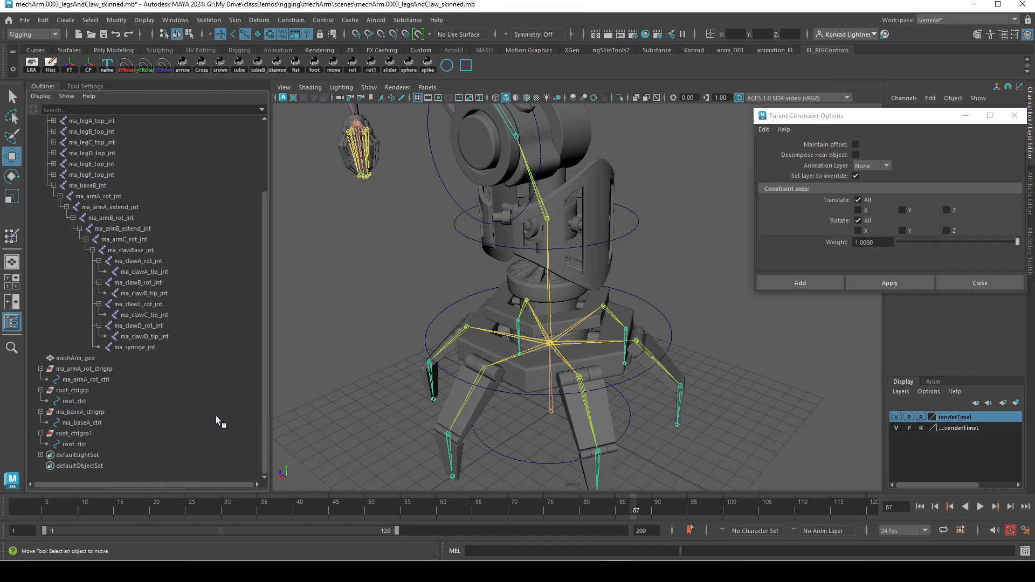
# Step: Rename the control curve under root_ctrlgrp1 as ma_baseB_ctrl, reusing the name of ma_baseB_jnt
pyautogui.keyDown('alt'); pyautogui.moveTo(274, 415); pyautogui.dragTo(487, 369); pyautogui.keyUp('alt')
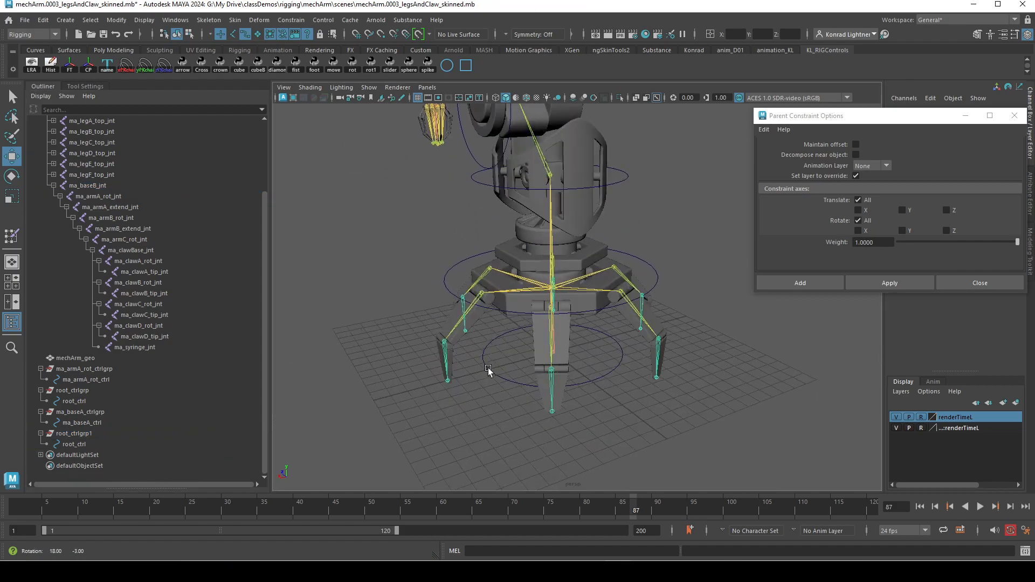
pyautogui.keyDown('alt'); pyautogui.moveTo(674, 418); pyautogui.dragTo(663, 417); pyautogui.keyUp('alt')
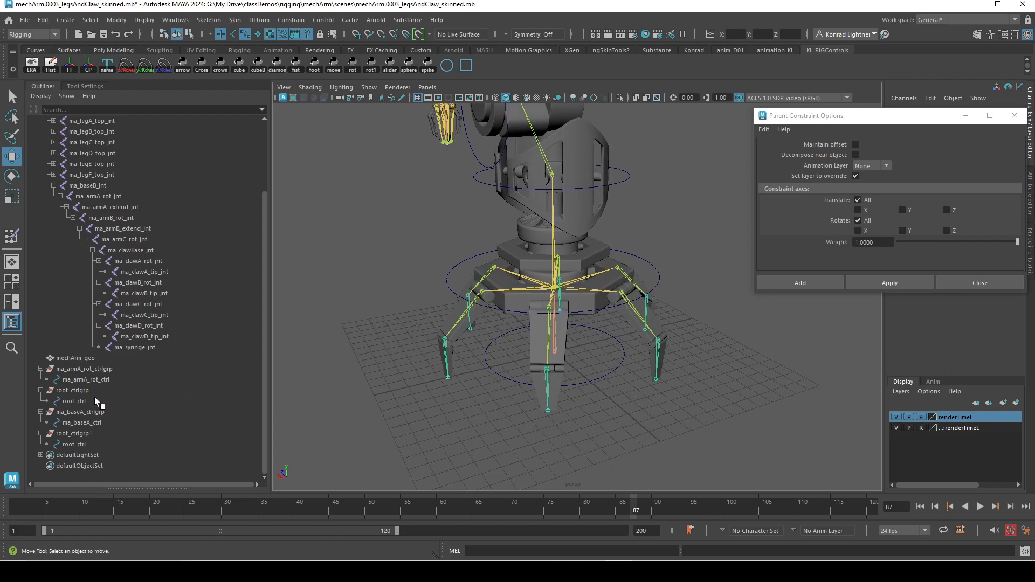
pyautogui.click(90, 435)
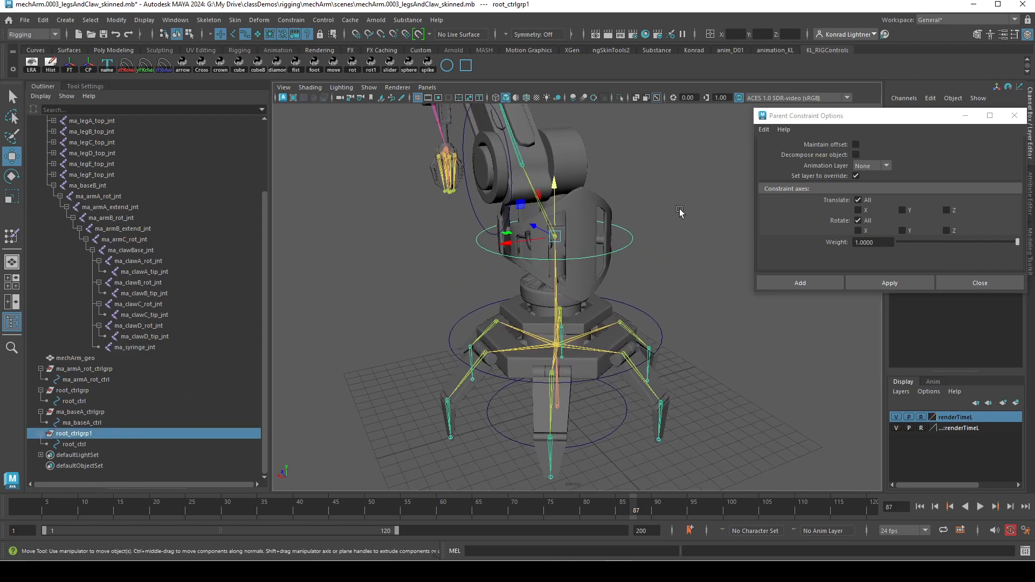
pyautogui.doubleClick(110, 186)
pyautogui.hotkey('ctrl', 'c')
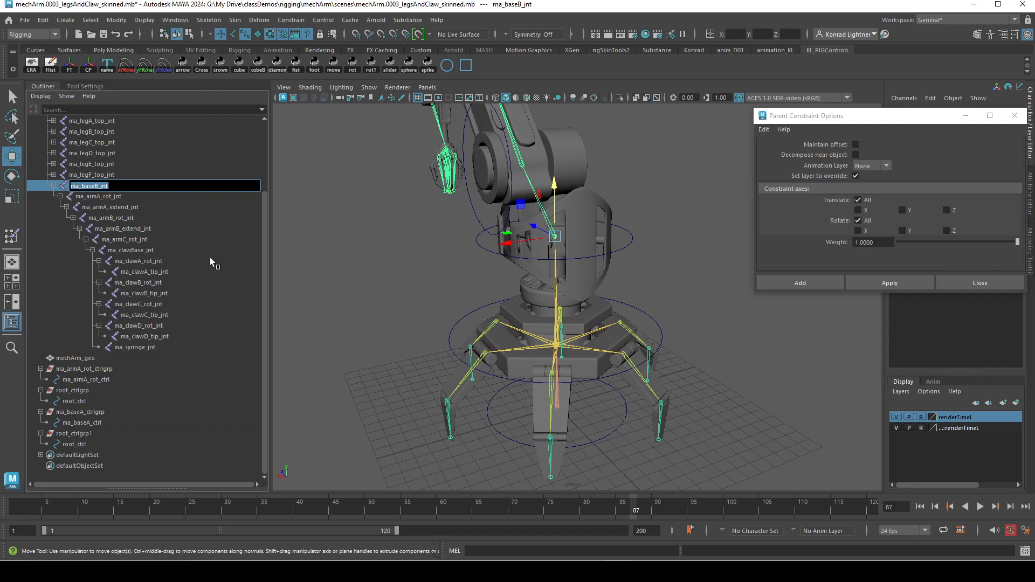
pyautogui.doubleClick(106, 445)
pyautogui.hotkey('ctrl', 'v')
pyautogui.press('BackSpace')
pyautogui.press('BackSpace')
pyautogui.press('BackSpace')
pyautogui.write('ctrl')
pyautogui.press('Return')
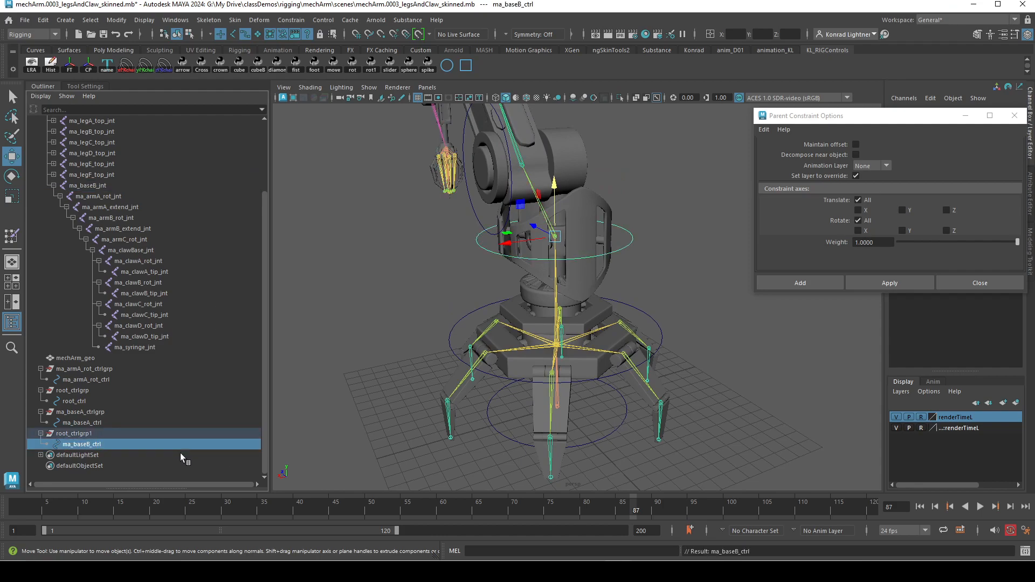
# Step: Rename the parent group root_ctrlgrp1 as ma_baseB_ctrlgrp, reusing the name of its control curve
pyautogui.doubleClick(112, 446)
pyautogui.hotkey('ctrl', 'c')
pyautogui.click(83, 434)
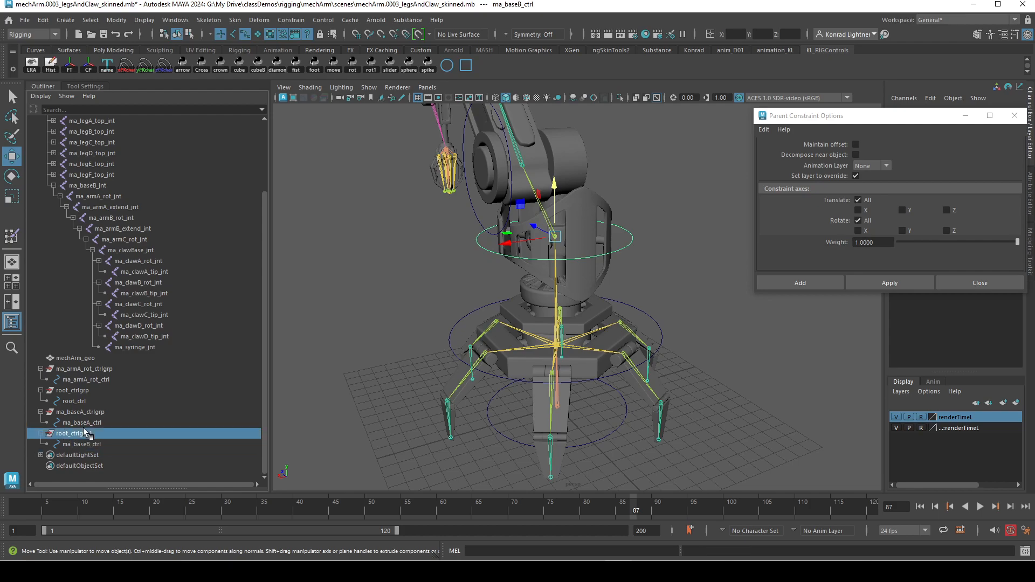
pyautogui.doubleClick(84, 434)
pyautogui.hotkey('ctrl', 'v')
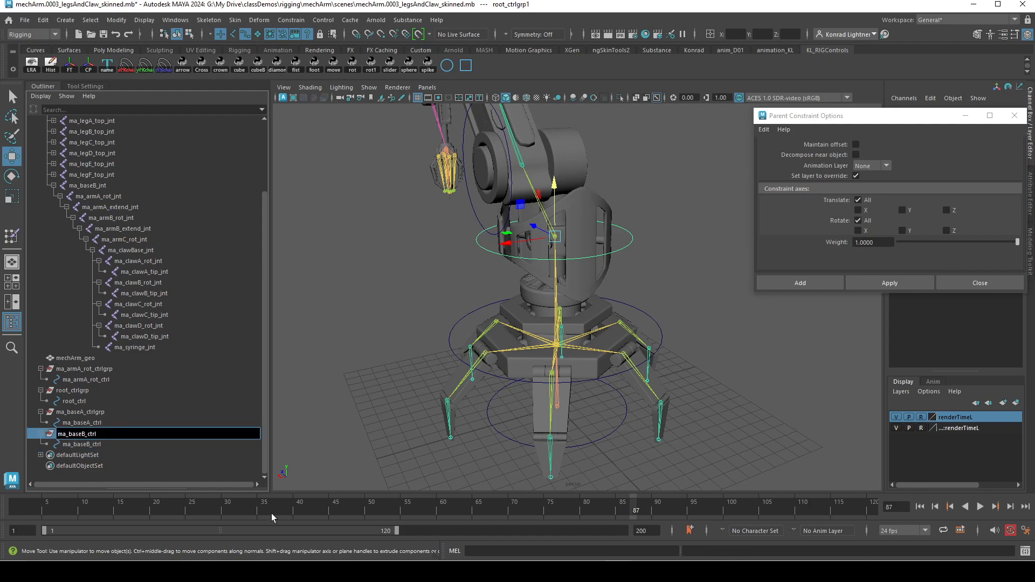
pyautogui.write('grp')
pyautogui.press('Return')
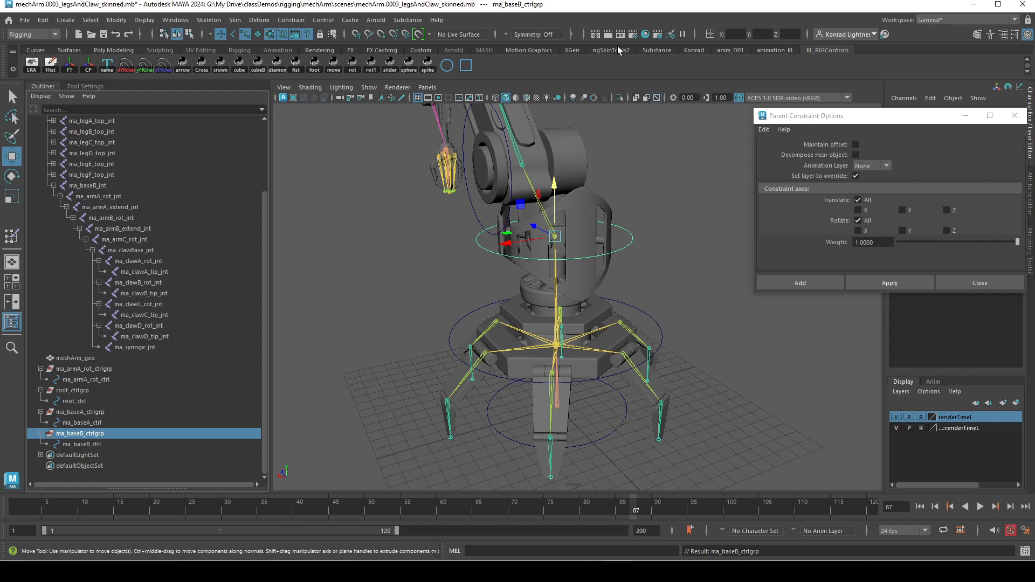
# Step: Duplicate root_ctrlgrp with its curve to make another control for the arm
pyautogui.scroll(-2, 510, 314)
pyautogui.scroll(5, 509, 314)
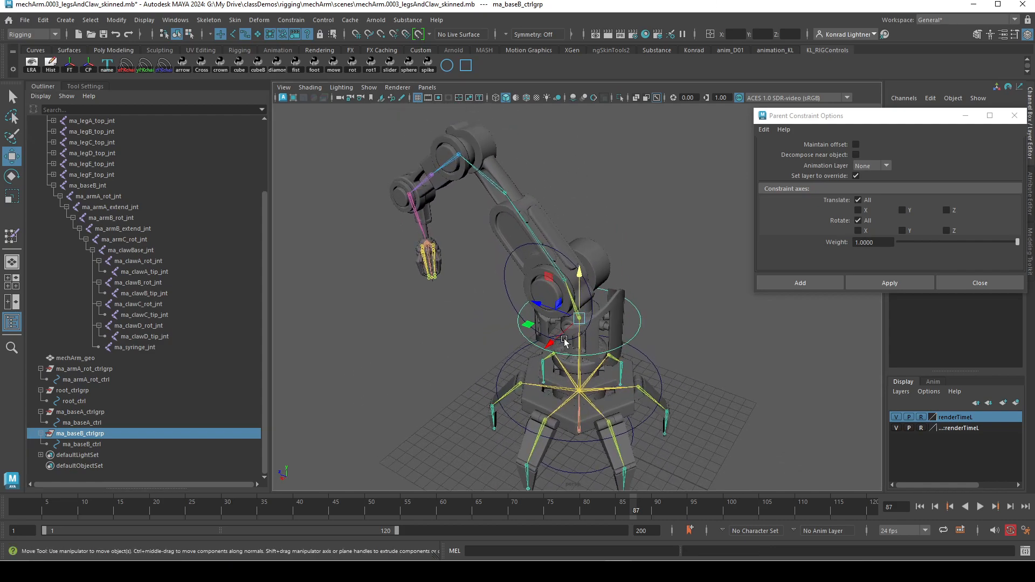
pyautogui.keyDown('alt'); pyautogui.moveTo(573, 309); pyautogui.dragTo(574, 316, button='middle'); pyautogui.keyUp('alt')
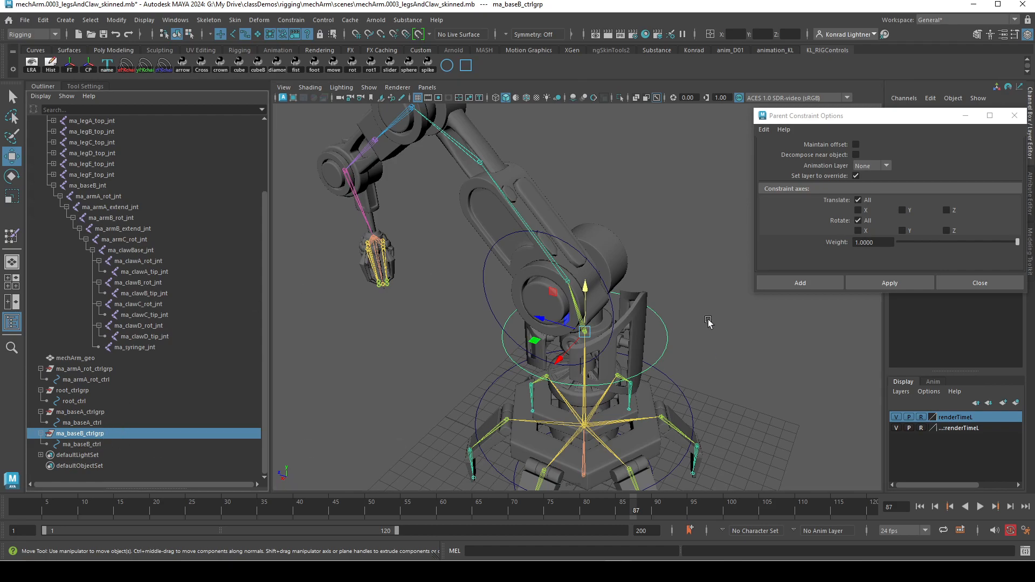
pyautogui.click(89, 390)
pyautogui.hotkey('ctrl', 'd')
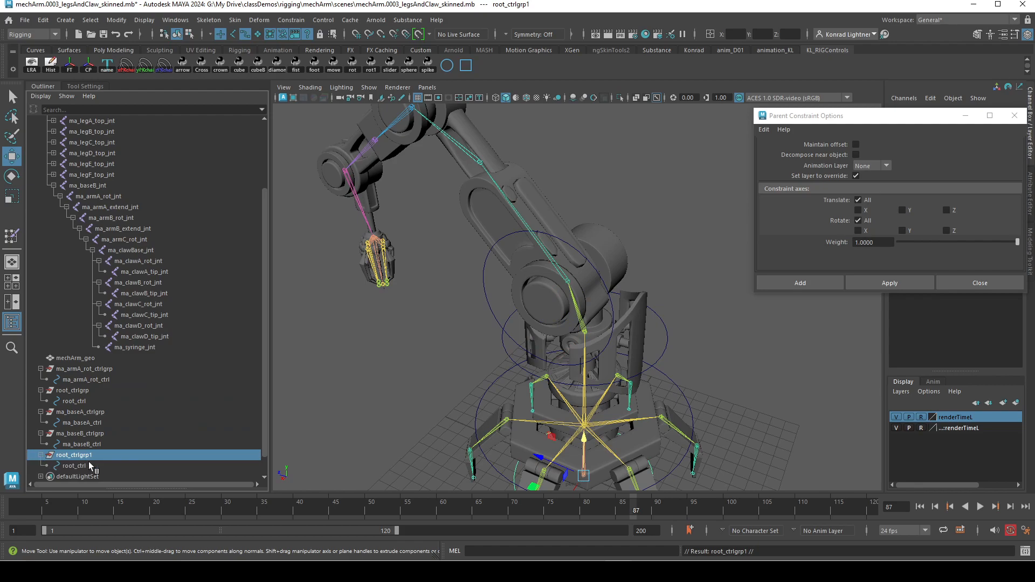
# Step: Snap the new root_ctrlgrp1 to ma_armA_extend_jnt with a parent constraint without offset, and delete the constraint
pyautogui.keyDown('alt'); pyautogui.moveTo(593, 341); pyautogui.dragTo(577, 333); pyautogui.keyUp('alt')
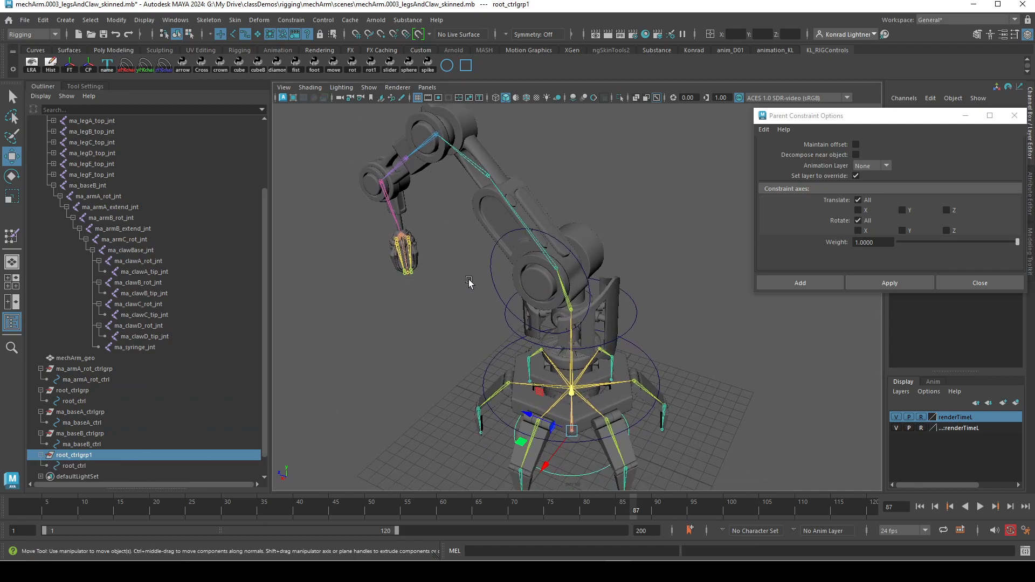
pyautogui.click(491, 177)
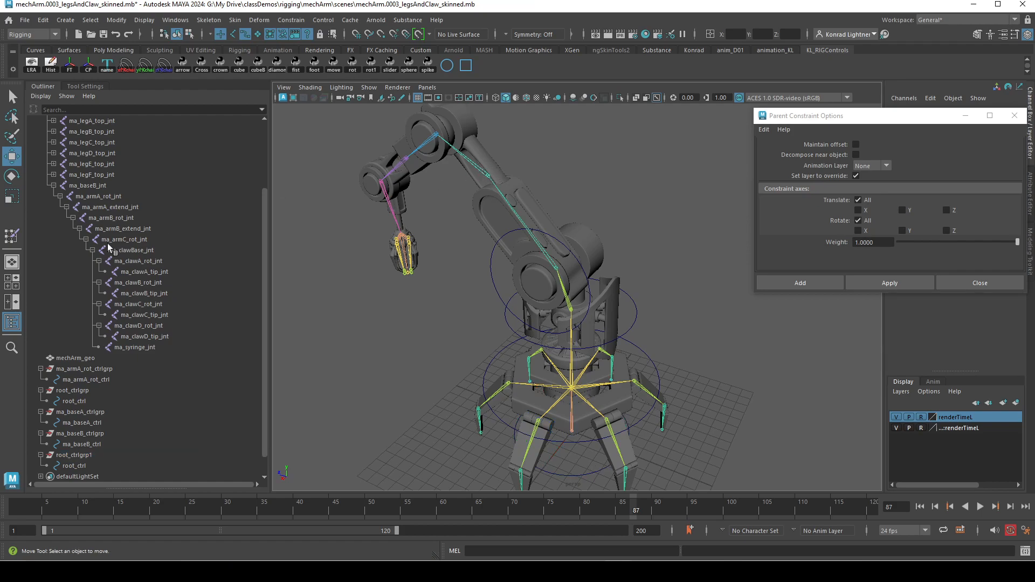
pyautogui.scroll(3, 120, 227)
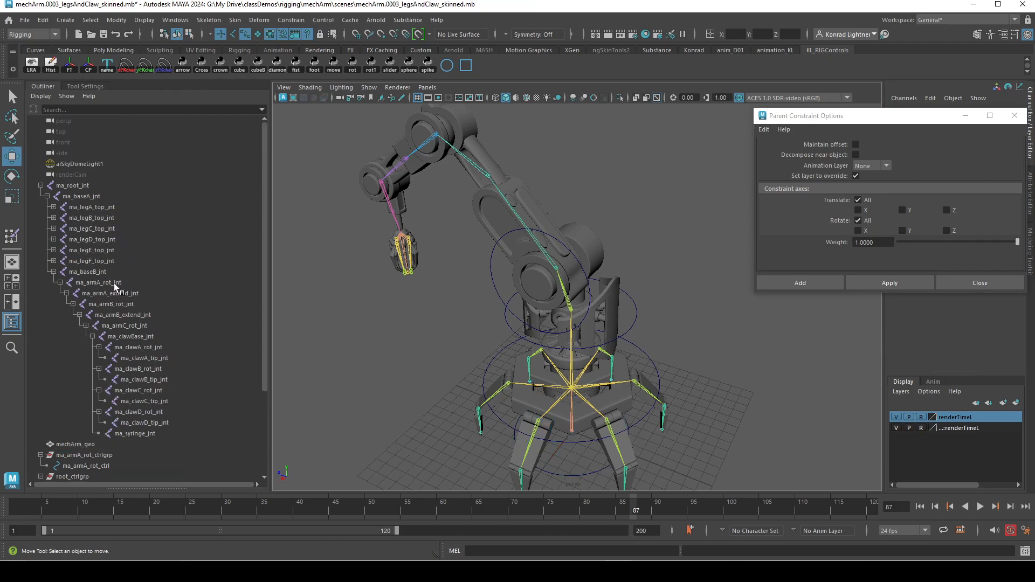
pyautogui.click(103, 282)
pyautogui.click(125, 295)
pyautogui.scroll(-3, 175, 312)
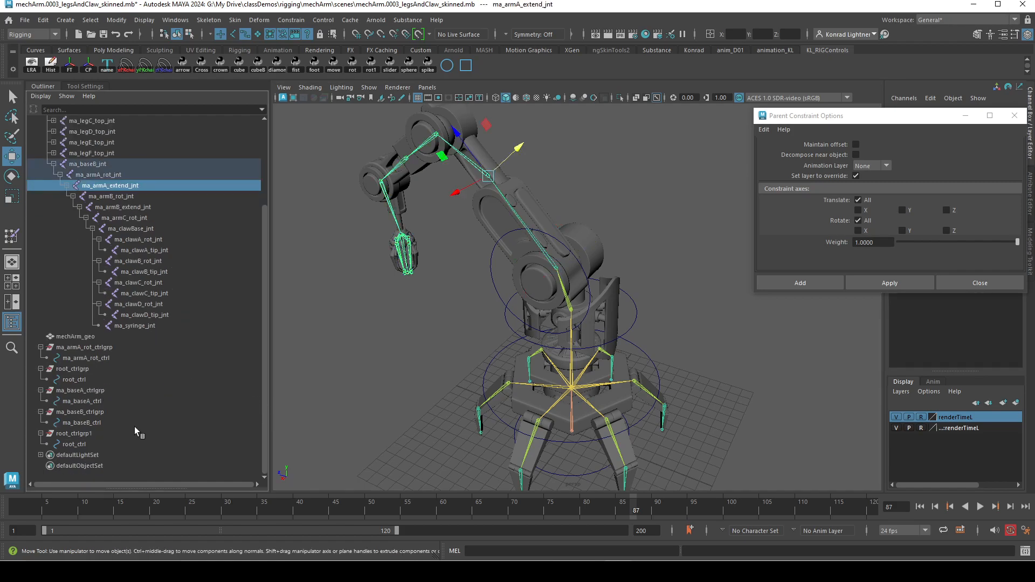
pyautogui.keyDown('ctrl'); pyautogui.click(91, 432); pyautogui.keyUp('ctrl')
pyautogui.click(889, 283)
pyautogui.keyDown('alt'); pyautogui.moveTo(289, 393); pyautogui.dragTo(534, 356); pyautogui.keyUp('alt')
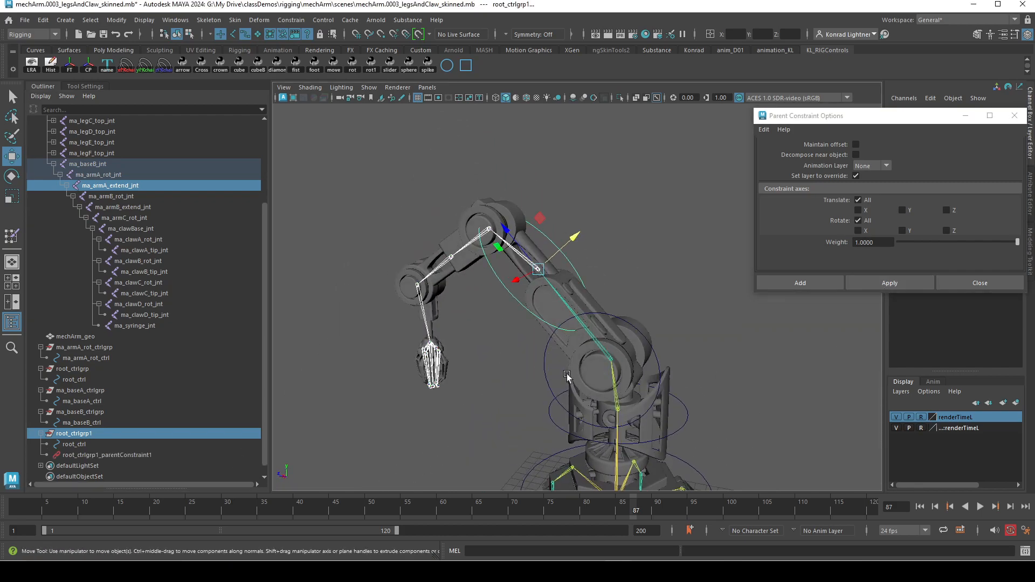
pyautogui.click(115, 457)
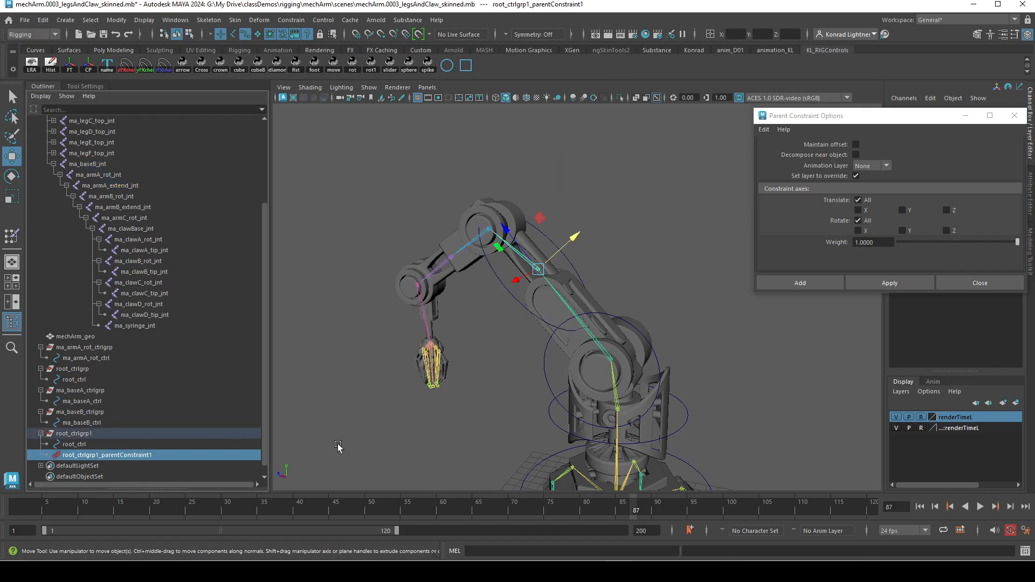
pyautogui.press('Delete')
# Step: Rotate all control vertices of the root_ctrl curve under root_ctrlgrp1 so the circle lies across the upper arm
pyautogui.click(90, 436)
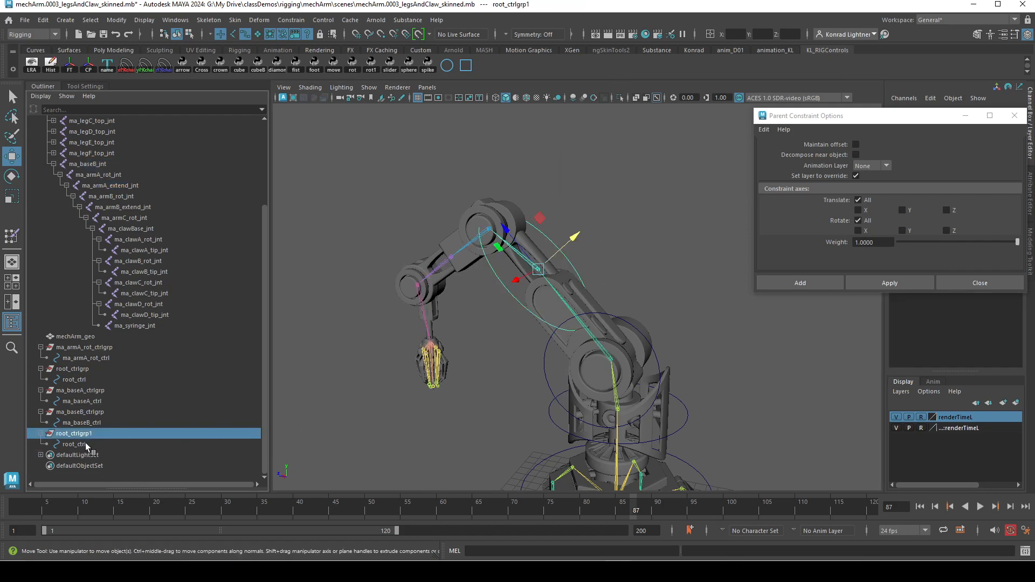
pyautogui.click(85, 445)
pyautogui.press('F8')
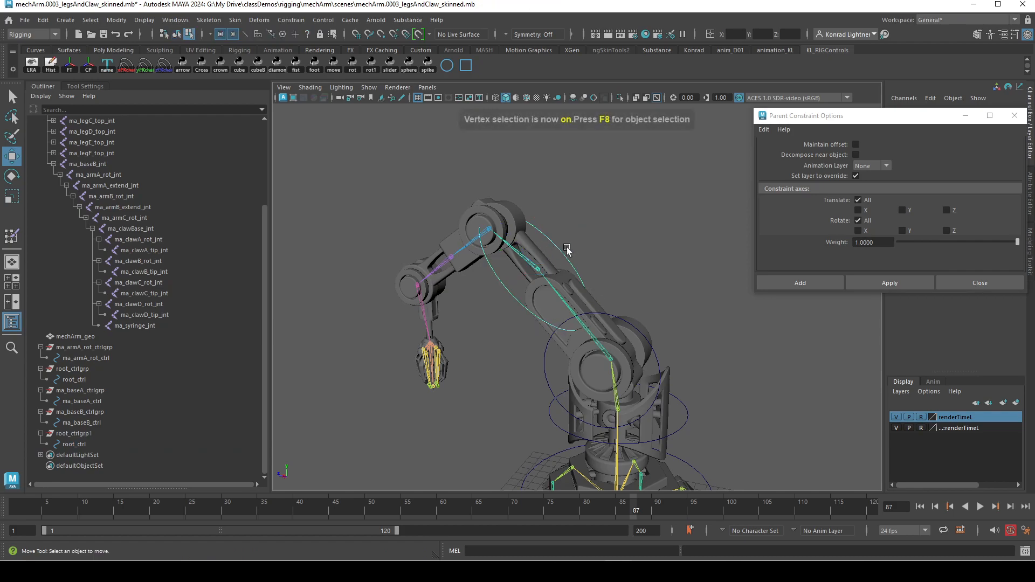
pyautogui.hotkey('ctrl', 'z')
pyautogui.moveTo(599, 232); pyautogui.dragTo(550, 231, button='right')
pyautogui.moveTo(404, 166); pyautogui.dragTo(759, 385)
pyautogui.press('r')
pyautogui.press('e')
pyautogui.moveTo(580, 251); pyautogui.dragTo(590, 308)
pyautogui.keyDown('alt'); pyautogui.moveTo(590, 307); pyautogui.dragTo(688, 310, button='middle'); pyautogui.keyUp('alt')
pyautogui.keyDown('alt'); pyautogui.moveTo(688, 310); pyautogui.dragTo(668, 318, button='right'); pyautogui.keyUp('alt')
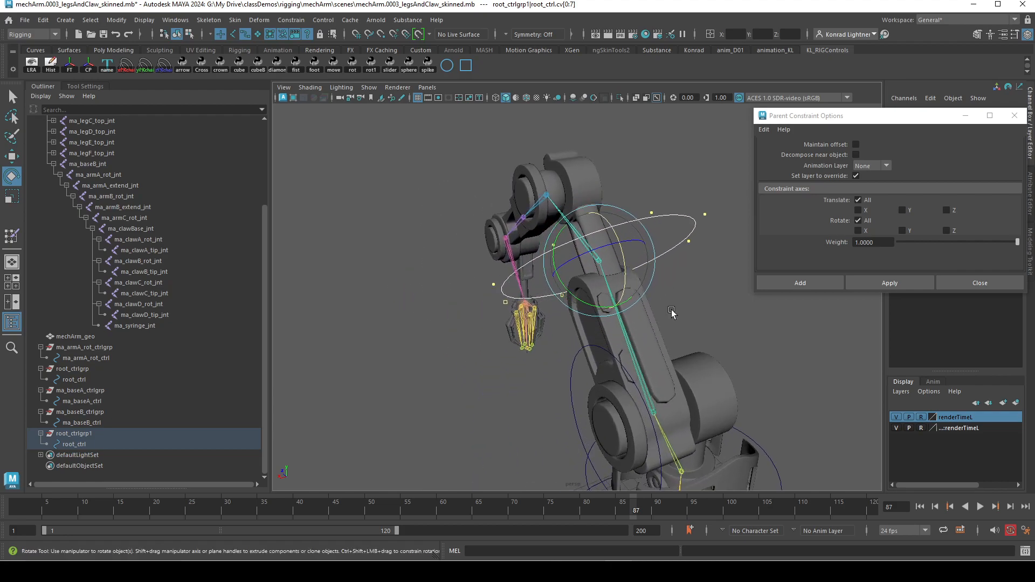
# Step: Draw in the opposite side control vertices of the root_ctrl circle to narrow it around the arm's width
pyautogui.keyDown('alt'); pyautogui.moveTo(668, 318); pyautogui.dragTo(645, 298); pyautogui.keyUp('alt')
pyautogui.press('r')
pyautogui.moveTo(594, 263); pyautogui.dragTo(469, 226)
pyautogui.hotkey('ctrl', 'z')
pyautogui.moveTo(460, 144); pyautogui.dragTo(538, 364)
pyautogui.keyDown('alt'); pyautogui.moveTo(532, 336); pyautogui.dragTo(526, 377); pyautogui.keyUp('alt')
pyautogui.moveTo(469, 295); pyautogui.dragTo(603, 298)
pyautogui.moveTo(596, 256); pyautogui.dragTo(699, 380)
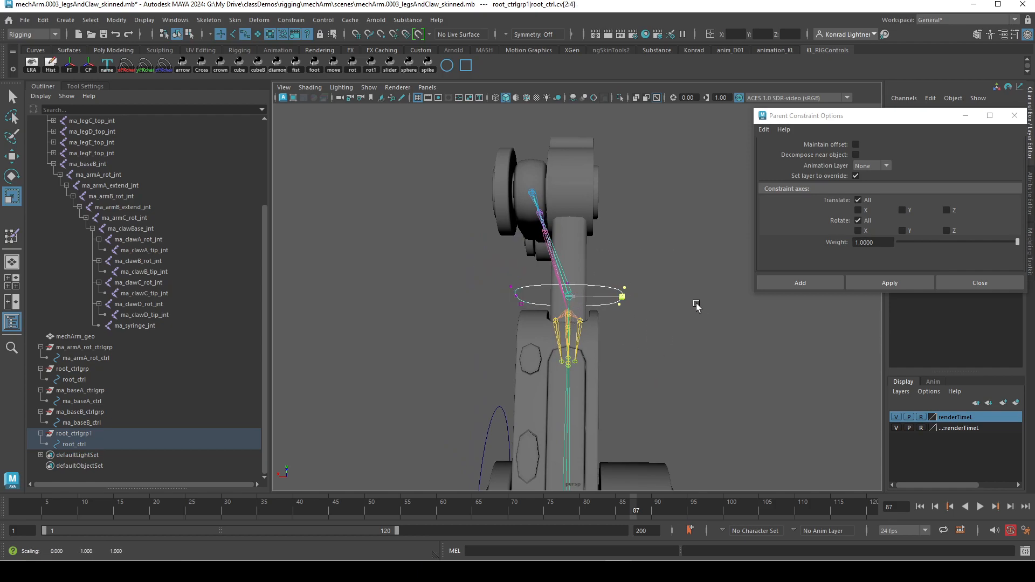
# Step: Adjust the front and back control vertices of the root_ctrl circle to fit it around the arm's extending section
pyautogui.keyDown('alt'); pyautogui.moveTo(573, 300); pyautogui.dragTo(593, 283); pyautogui.keyUp('alt')
pyautogui.moveTo(510, 277); pyautogui.dragTo(580, 362)
pyautogui.moveTo(592, 279); pyautogui.dragTo(507, 316)
pyautogui.moveTo(624, 211); pyautogui.dragTo(653, 239)
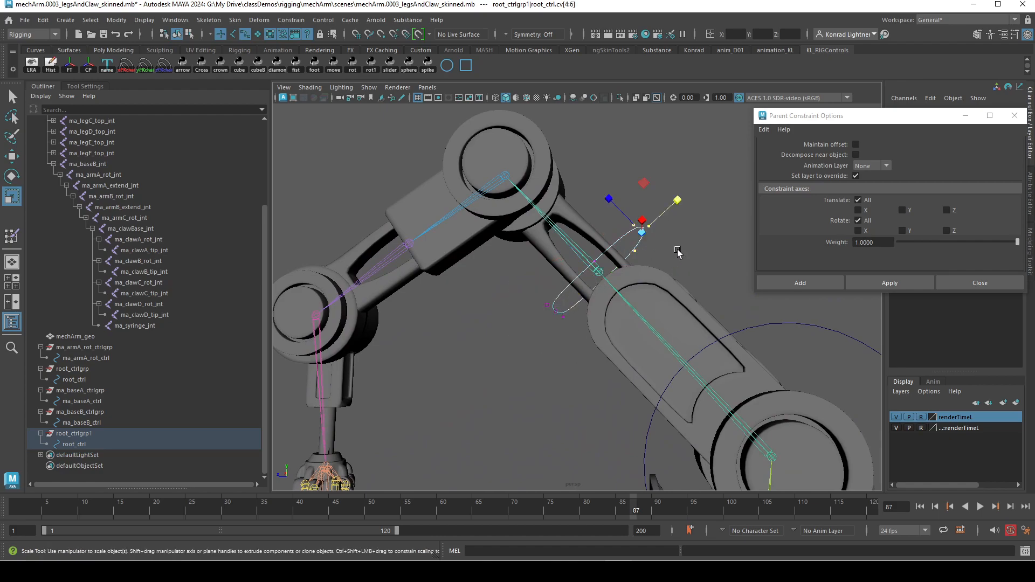
pyautogui.click(676, 201)
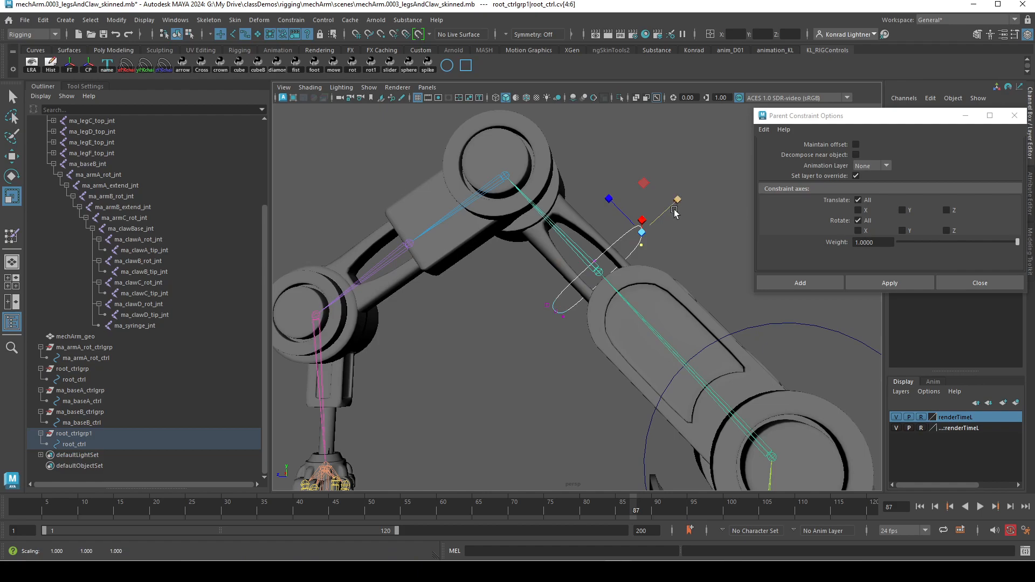
pyautogui.press('w')
pyautogui.moveTo(504, 270); pyautogui.dragTo(573, 367)
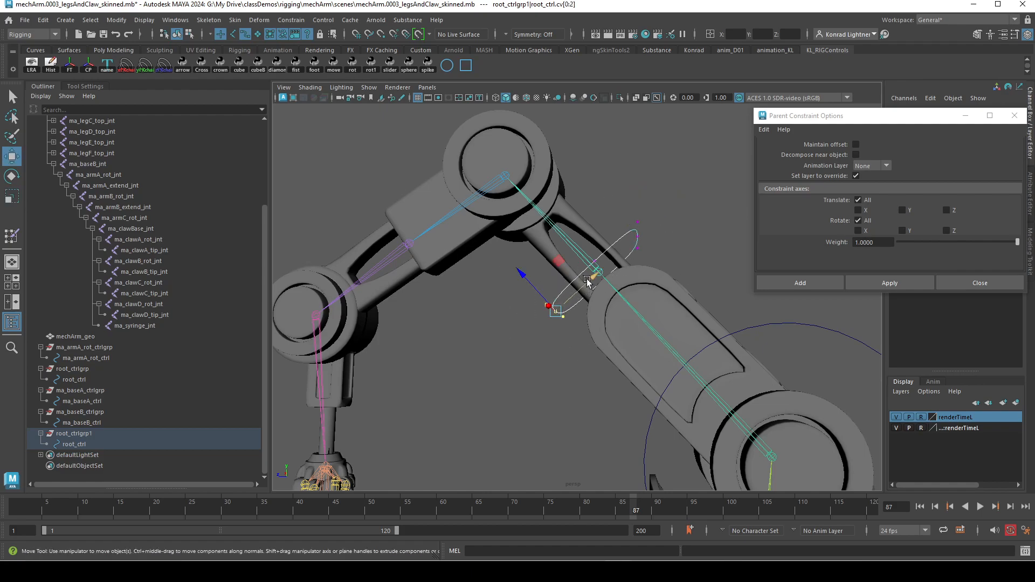
pyautogui.keyDown('alt'); pyautogui.moveTo(561, 299); pyautogui.dragTo(565, 265); pyautogui.keyUp('alt')
pyautogui.moveTo(460, 220); pyautogui.dragTo(754, 387)
pyautogui.keyDown('alt'); pyautogui.moveTo(560, 237); pyautogui.dragTo(605, 216); pyautogui.keyUp('alt')
# Step: Return the reshaped root_ctrl curve to object selection mode and select its parent group root_ctrlgrp1
pyautogui.moveTo(605, 215); pyautogui.dragTo(559, 266, button='right')
pyautogui.click(675, 192)
pyautogui.keyDown('alt'); pyautogui.moveTo(559, 266); pyautogui.dragTo(628, 256); pyautogui.keyUp('alt')
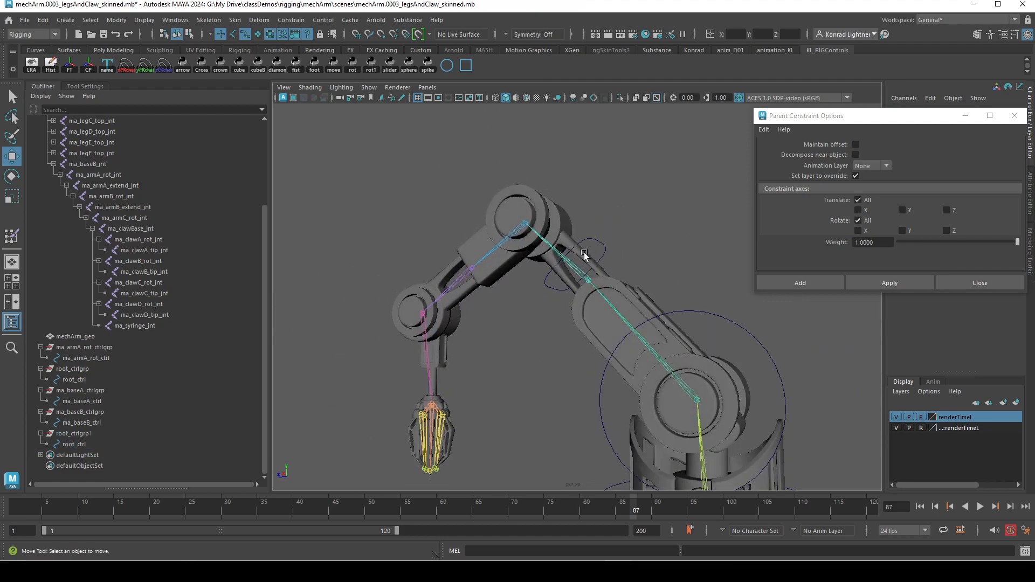
pyautogui.keyDown('alt'); pyautogui.moveTo(700, 342); pyautogui.dragTo(604, 330); pyautogui.keyUp('alt')
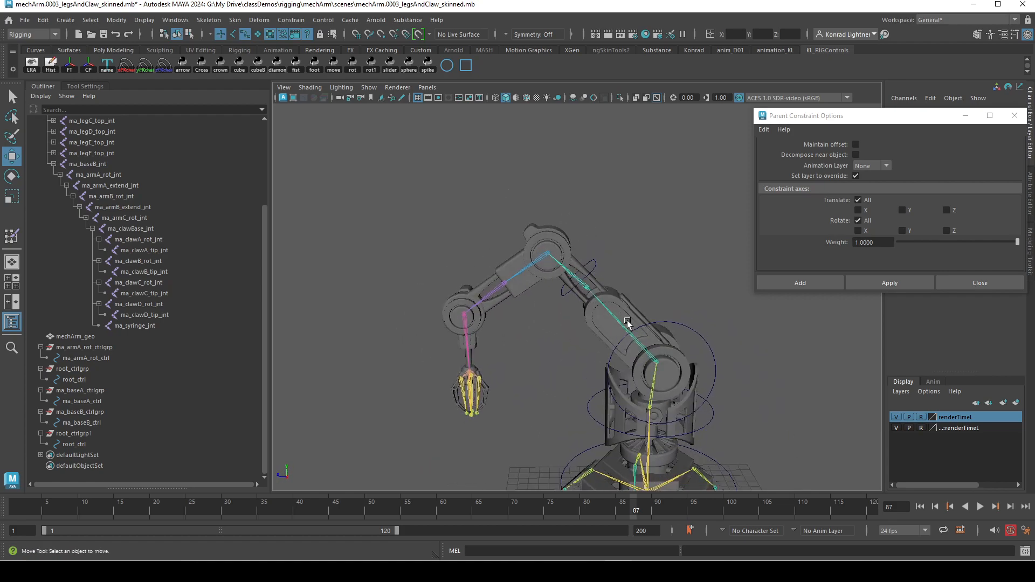
pyautogui.keyDown('alt'); pyautogui.moveTo(633, 341); pyautogui.dragTo(671, 361); pyautogui.keyUp('alt')
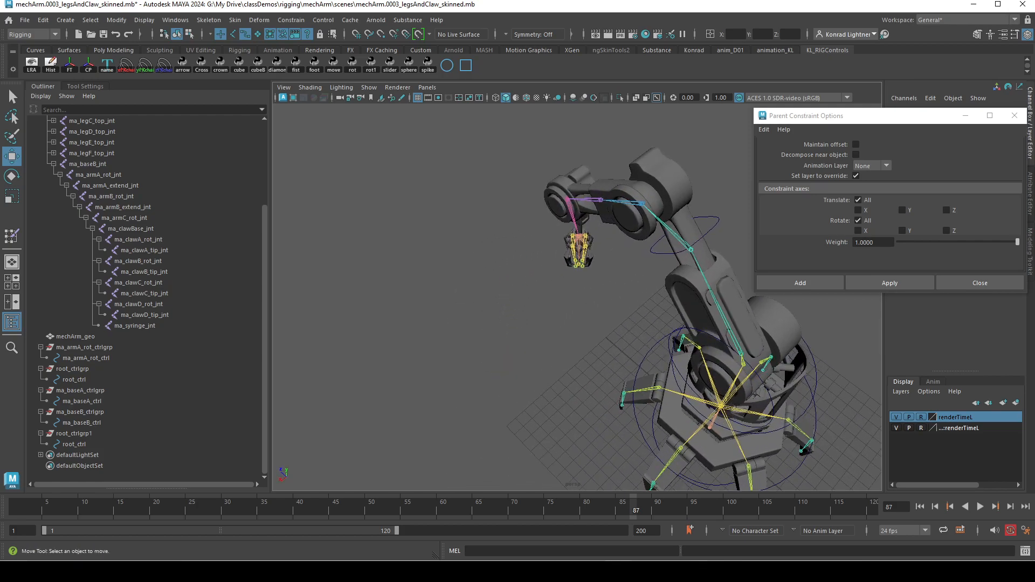
pyautogui.click(64, 434)
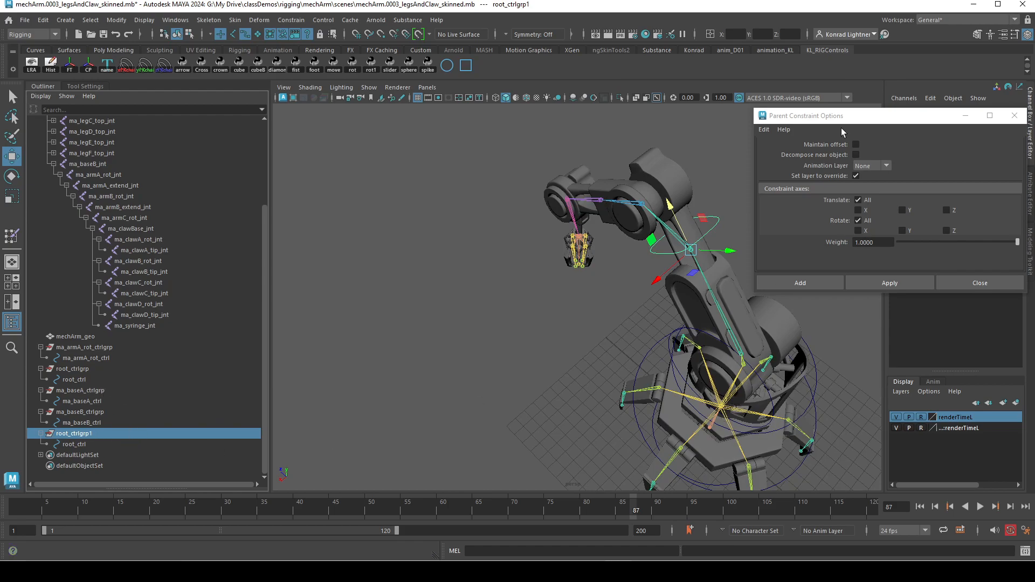
# Step: Rename the root_ctrl curve under root_ctrlgrp1 as ma_armA_extend_ctrl, reusing the name of the ma_armA_extend_jnt joint
pyautogui.click(697, 253)
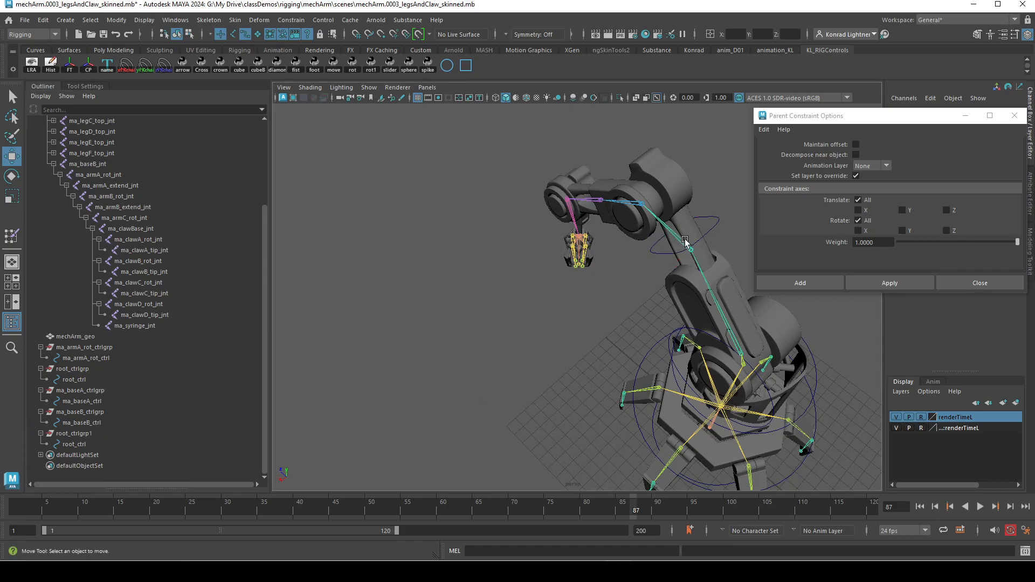
pyautogui.doubleClick(132, 185)
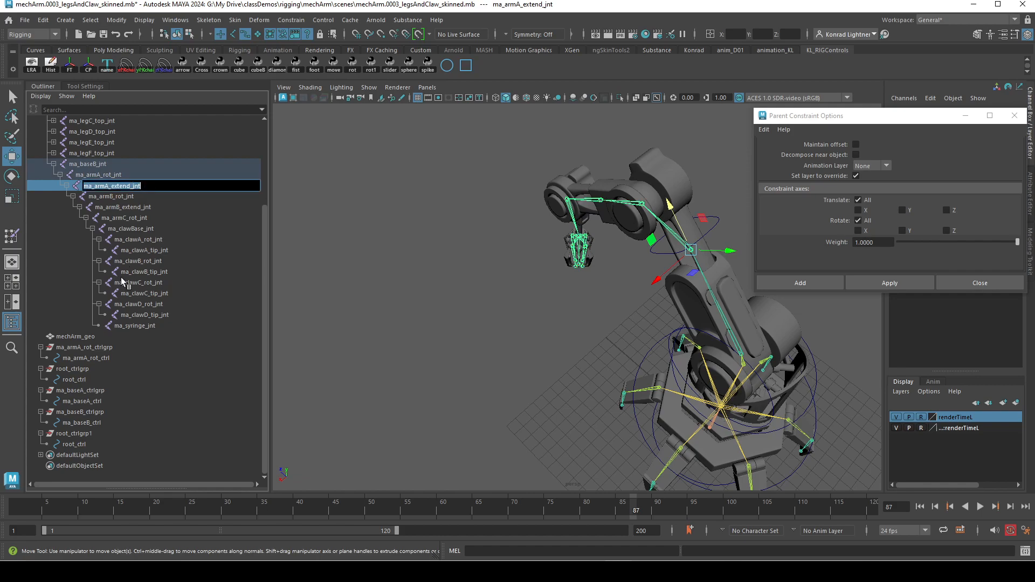
pyautogui.hotkey('ctrl', 'c')
pyautogui.doubleClick(81, 443)
pyautogui.hotkey('ctrl', 'v')
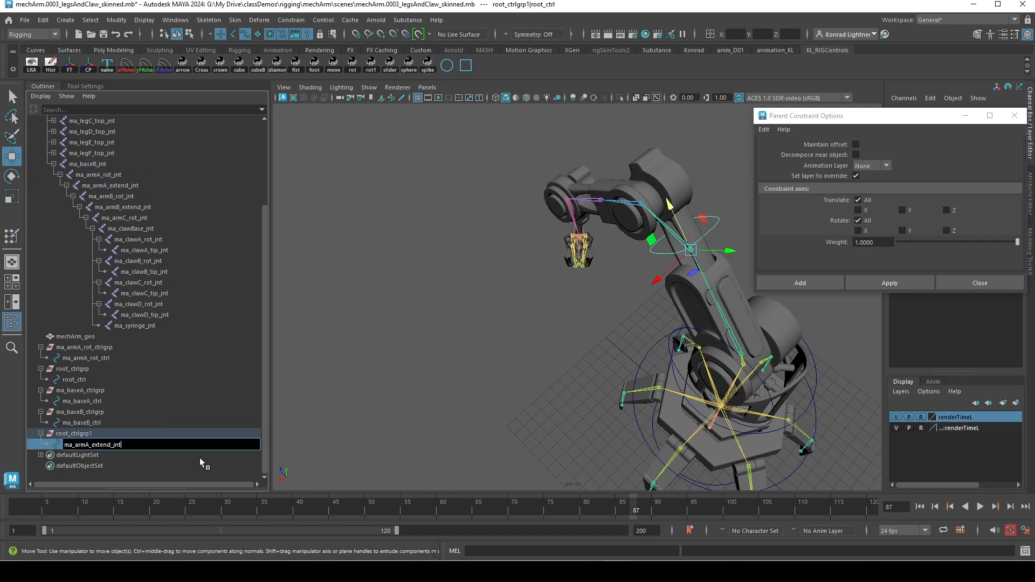
pyautogui.press('BackSpace')
pyautogui.press('BackSpace')
pyautogui.press('BackSpace')
pyautogui.write('ctrl')
# Step: Rename the parent group root_ctrlgrp1 as ma_armA_extend_ctrlgrp, reusing its control curve's name
pyautogui.doubleClick(138, 451)
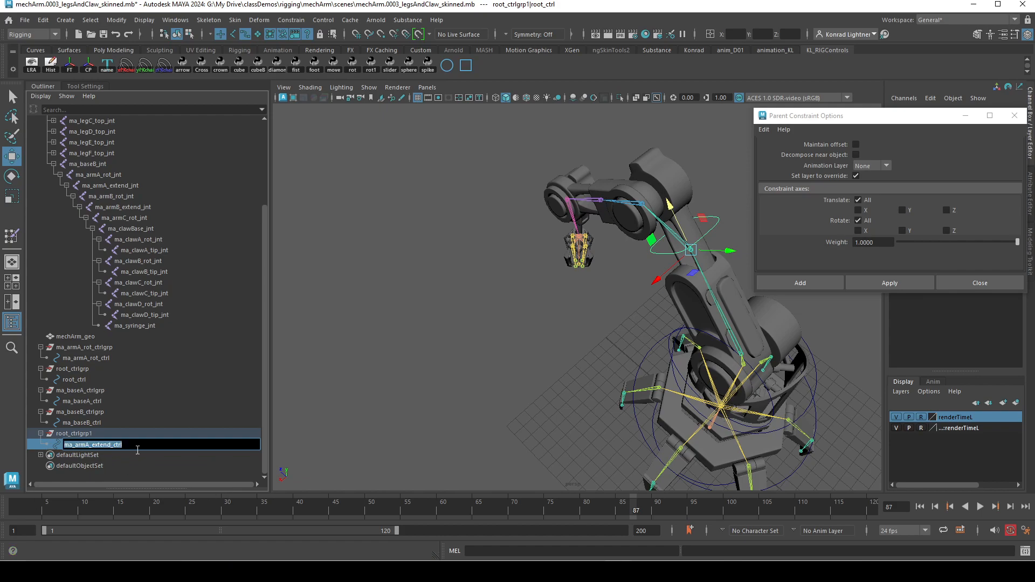
pyautogui.click(87, 434)
pyautogui.doubleClick(97, 434)
pyautogui.hotkey('ctrl', 'v')
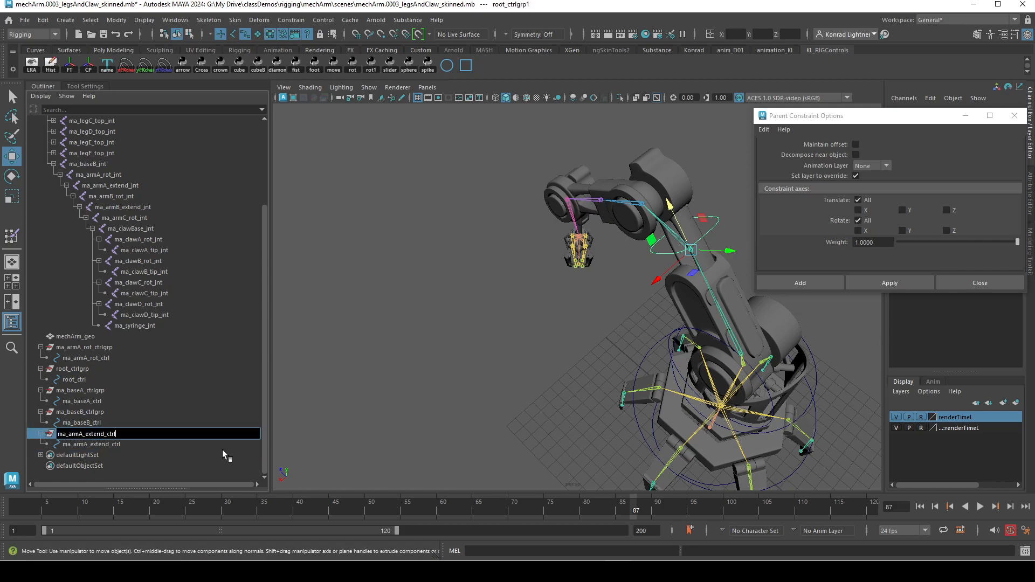
pyautogui.write('grp')
pyautogui.press('Return')
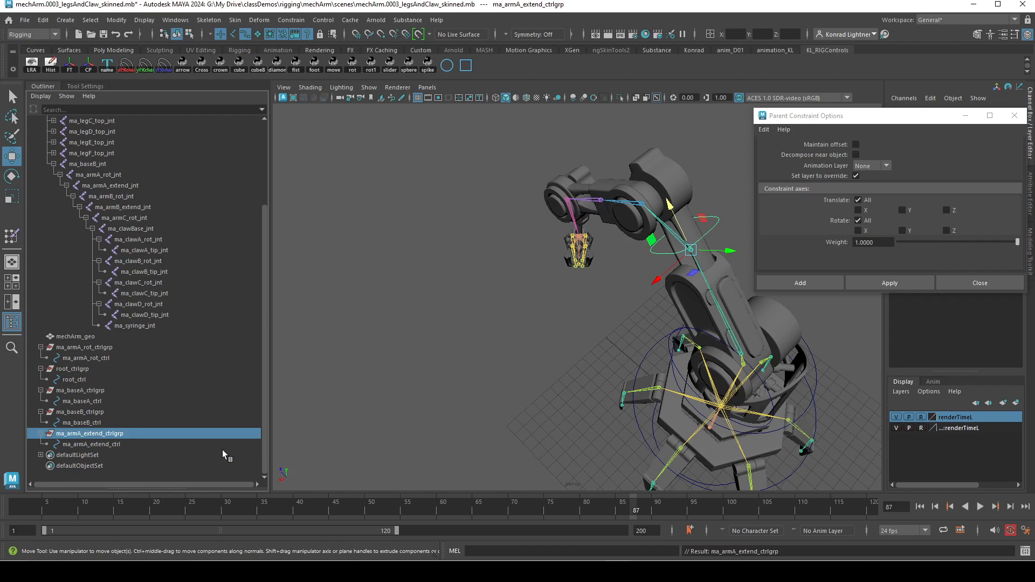
# Step: Duplicate the root_ctrlgrp group and expand the copy to show its control curve
pyautogui.keyDown('alt'); pyautogui.moveTo(580, 209); pyautogui.dragTo(533, 254, button='middle'); pyautogui.keyUp('alt')
pyautogui.keyDown('alt'); pyautogui.moveTo(533, 254); pyautogui.dragTo(600, 263, button='right'); pyautogui.keyUp('alt')
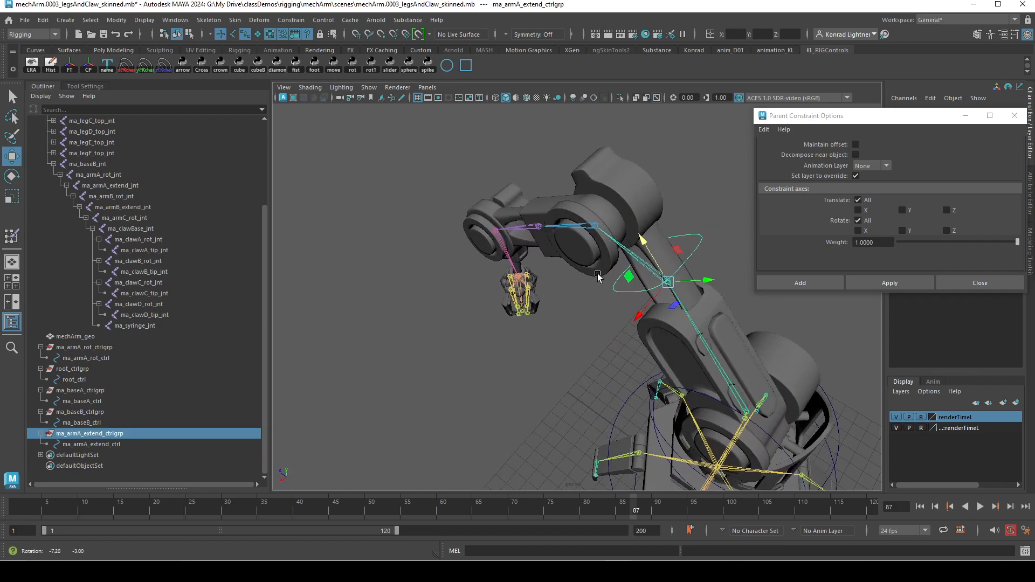
pyautogui.keyDown('alt'); pyautogui.moveTo(432, 320); pyautogui.dragTo(519, 306); pyautogui.keyUp('alt')
pyautogui.click(520, 402)
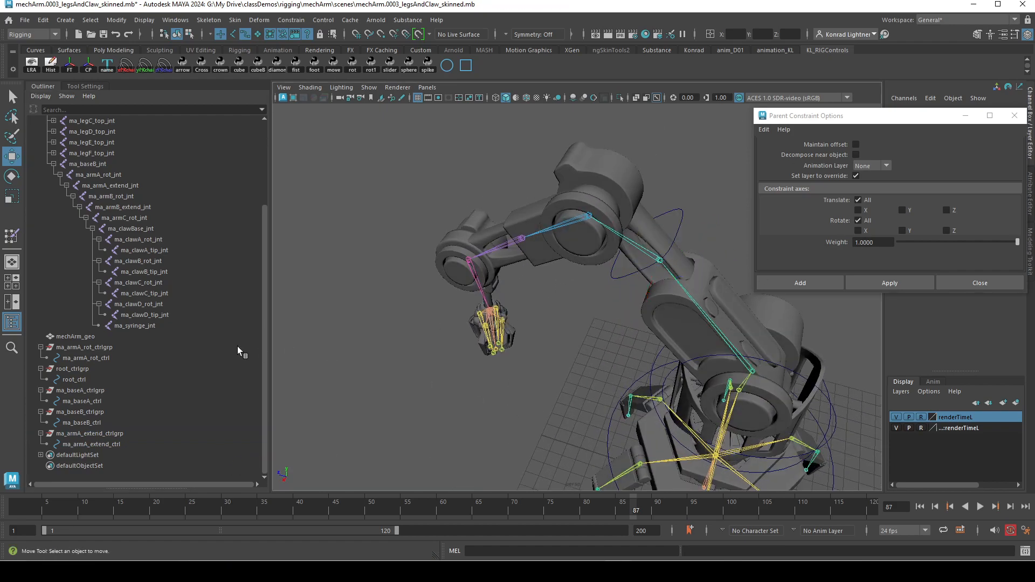
pyautogui.click(110, 347)
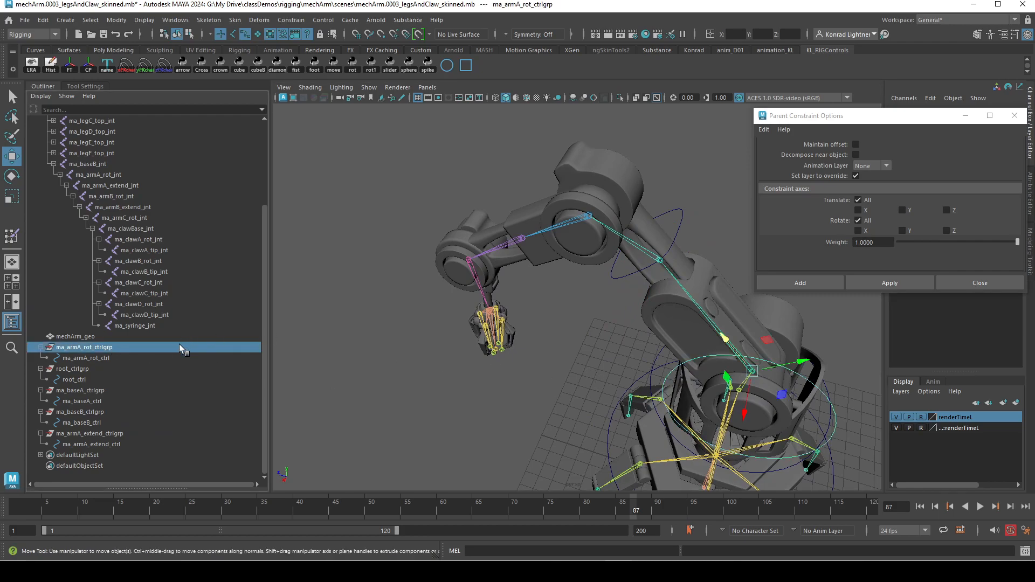
pyautogui.click(92, 368)
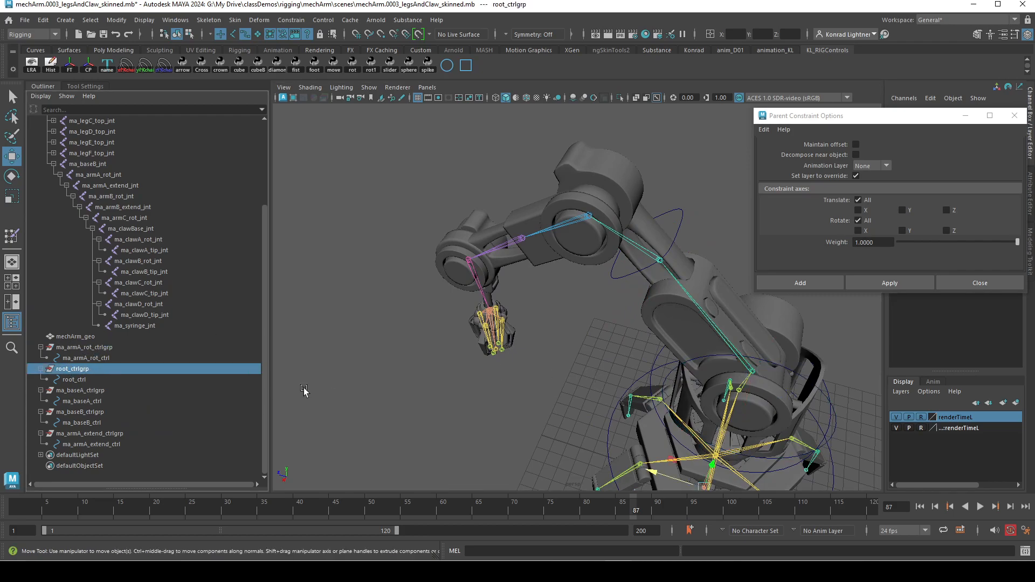
pyautogui.hotkey('ctrl', 'd')
pyautogui.keyDown('alt'); pyautogui.moveTo(523, 357); pyautogui.dragTo(483, 345, button='right'); pyautogui.keyUp('alt')
pyautogui.keyDown('alt'); pyautogui.moveTo(474, 342); pyautogui.dragTo(408, 295, button='middle'); pyautogui.keyUp('alt')
pyautogui.click(40, 455)
pyautogui.keyDown('alt'); pyautogui.moveTo(399, 378); pyautogui.dragTo(550, 277); pyautogui.keyUp('alt')
pyautogui.keyDown('alt'); pyautogui.moveTo(550, 278); pyautogui.dragTo(545, 303, button='middle'); pyautogui.keyUp('alt')
pyautogui.keyDown('alt'); pyautogui.moveTo(391, 330); pyautogui.dragTo(619, 314, button='right'); pyautogui.keyUp('alt')
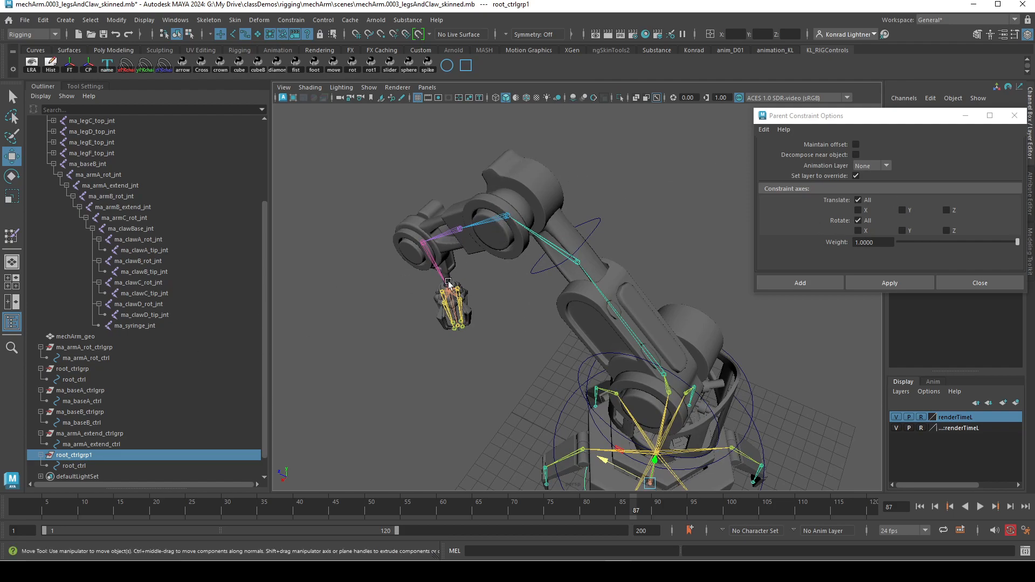
# Step: Parent-constrain root_ctrlgrp1 to the ma_armB_rot_jnt joint without maintaining the offset
pyautogui.click(468, 228)
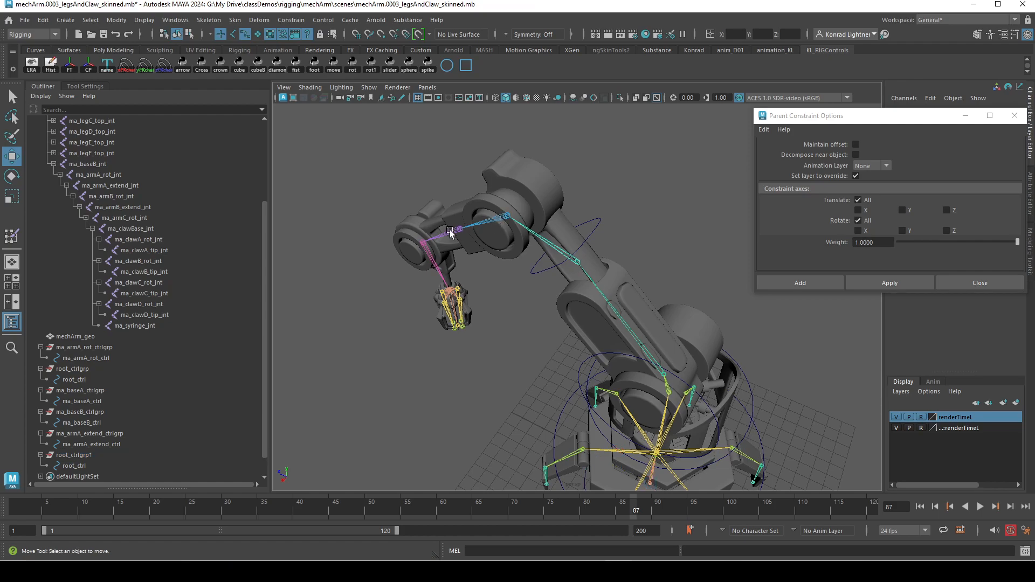
pyautogui.click(118, 196)
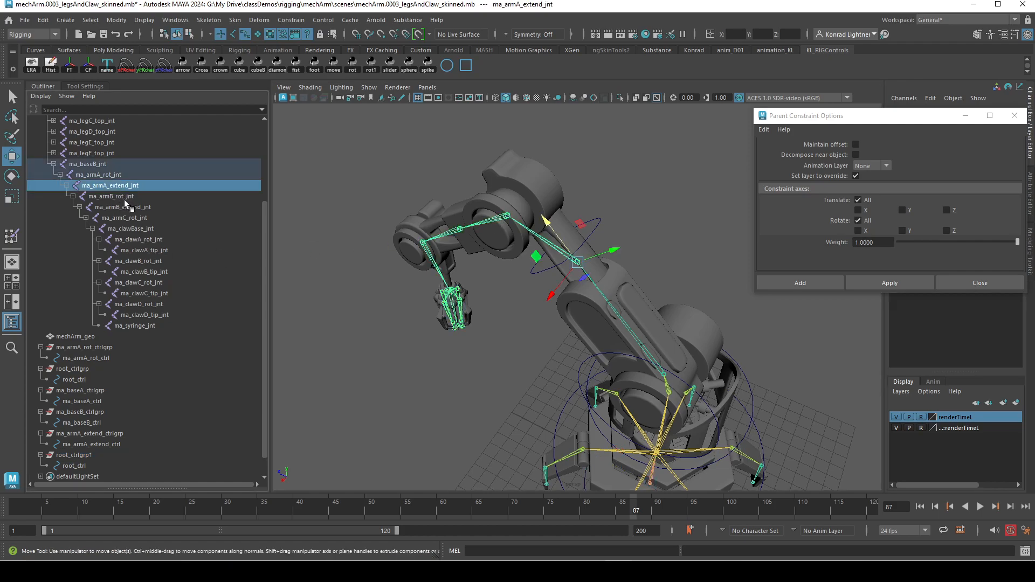
pyautogui.keyDown('ctrl'); pyautogui.click(93, 455); pyautogui.keyUp('ctrl')
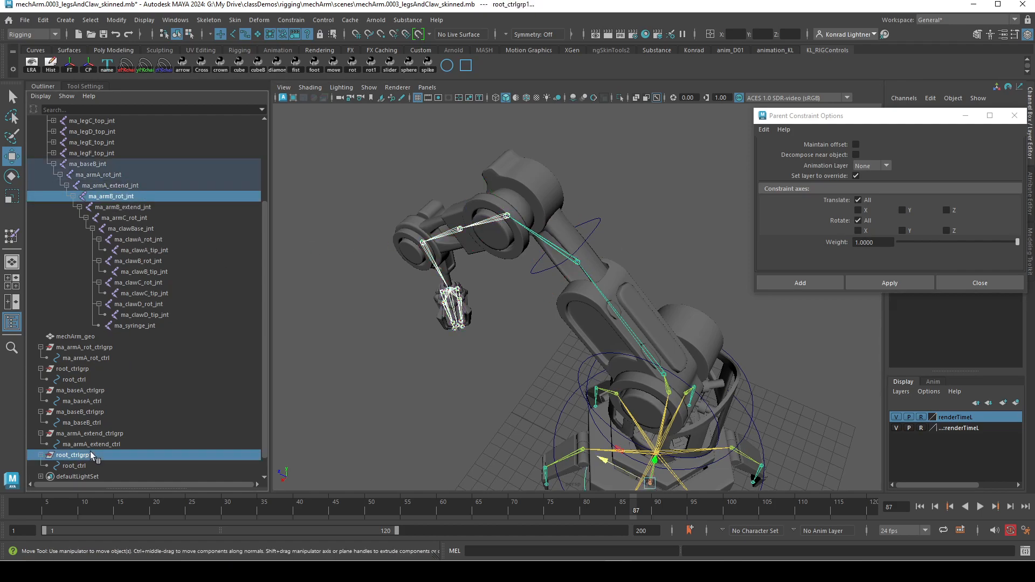
pyautogui.click(916, 282)
pyautogui.keyDown('alt'); pyautogui.moveTo(478, 334); pyautogui.dragTo(520, 341); pyautogui.keyUp('alt')
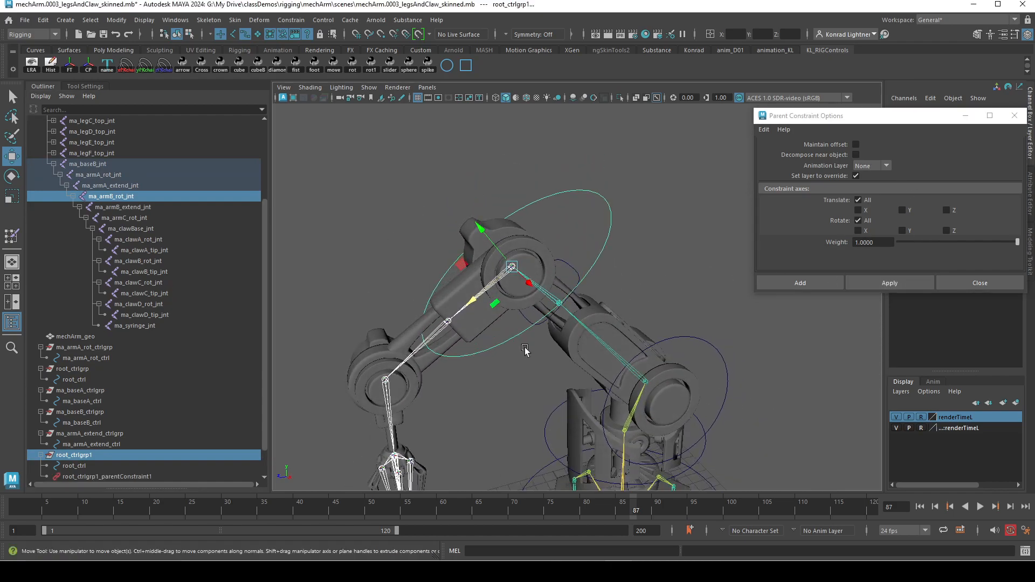
# Step: Rotate all control vertices of the root_ctrl curve under root_ctrlgrp1 so the circle faces the side of the elbow joint
pyautogui.press('F8')
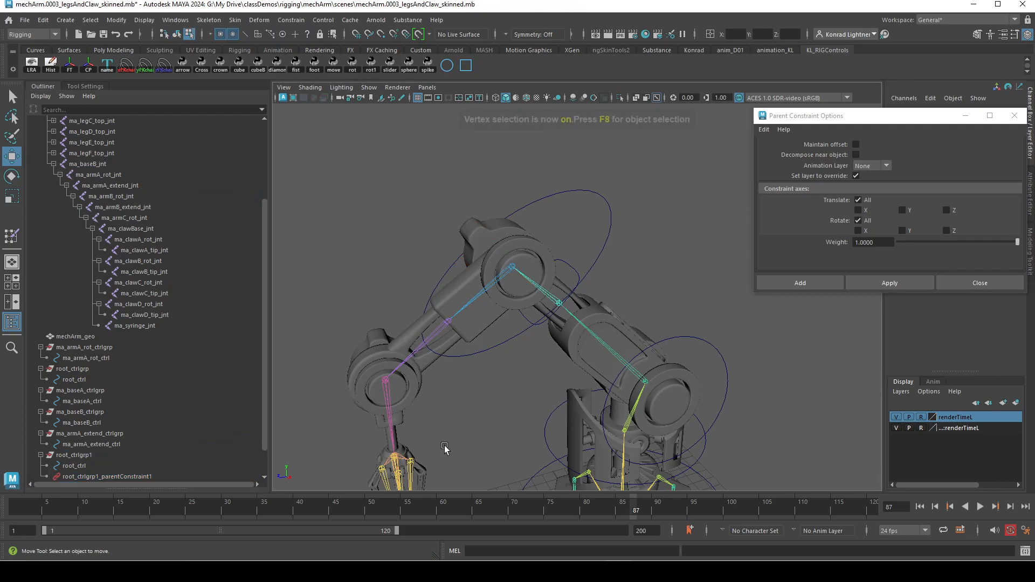
pyautogui.keyDown('alt'); pyautogui.moveTo(607, 247); pyautogui.dragTo(614, 243); pyautogui.keyUp('alt')
pyautogui.moveTo(596, 197); pyautogui.dragTo(621, 202)
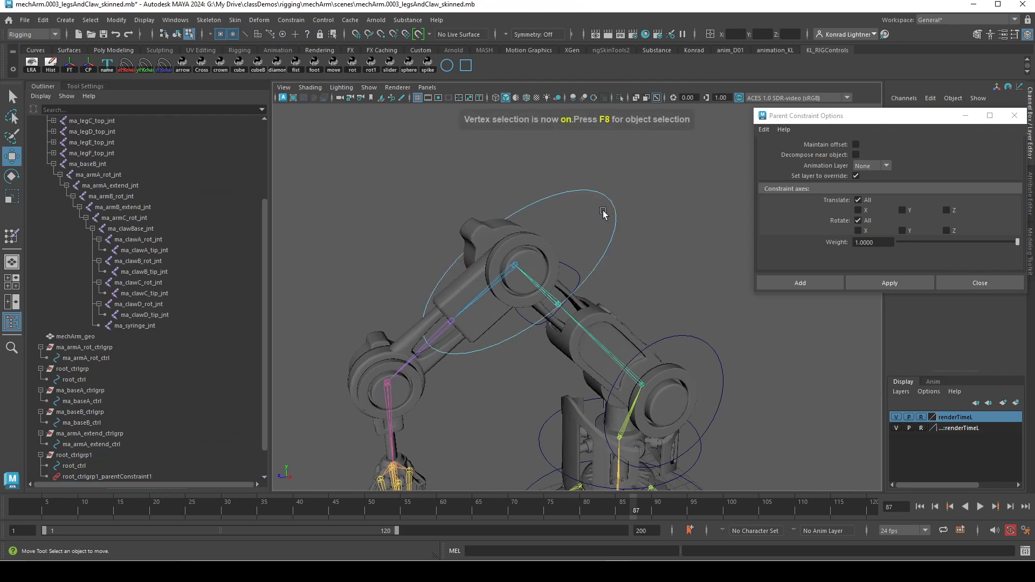
pyautogui.moveTo(611, 210); pyautogui.dragTo(584, 205, button='right')
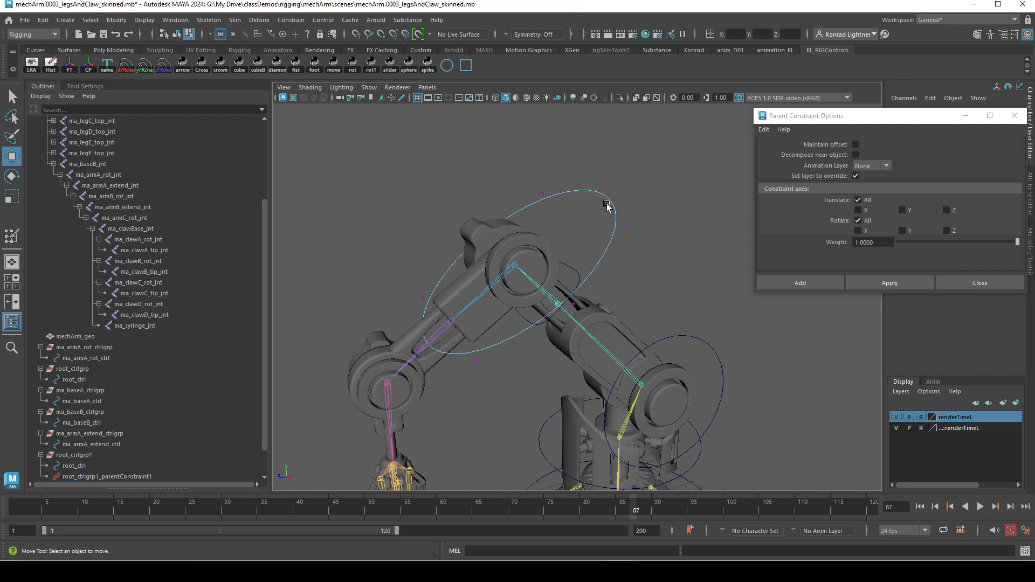
pyautogui.keyDown('alt'); pyautogui.moveTo(655, 229); pyautogui.dragTo(613, 226); pyautogui.keyUp('alt')
pyautogui.scroll(-2, 581, 226)
pyautogui.moveTo(338, 140); pyautogui.dragTo(623, 378)
pyautogui.keyDown('alt'); pyautogui.moveTo(528, 327); pyautogui.dragTo(488, 328); pyautogui.keyUp('alt')
pyautogui.press('e')
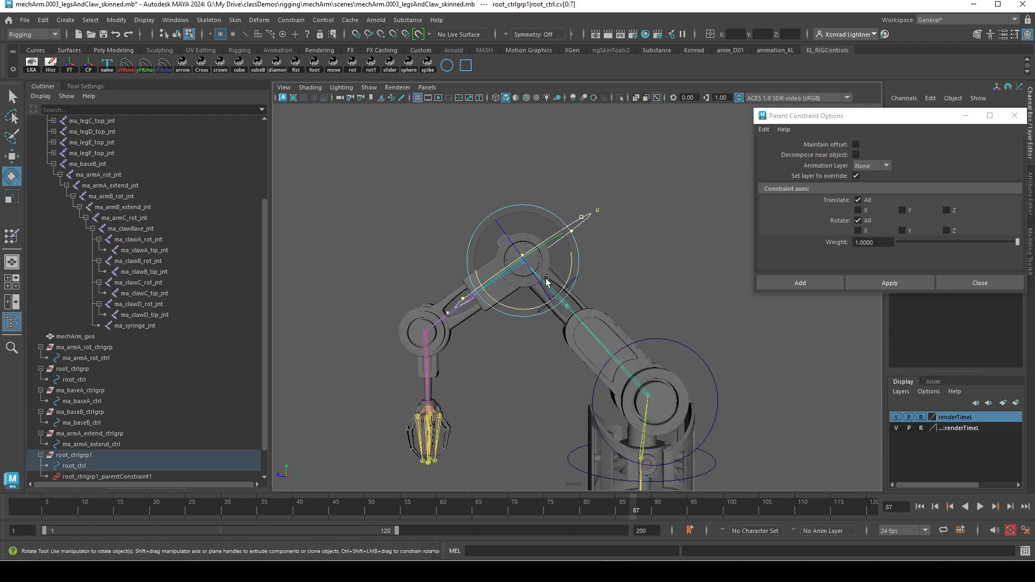
pyautogui.moveTo(546, 291); pyautogui.dragTo(533, 270)
pyautogui.moveTo(492, 215); pyautogui.dragTo(601, 291)
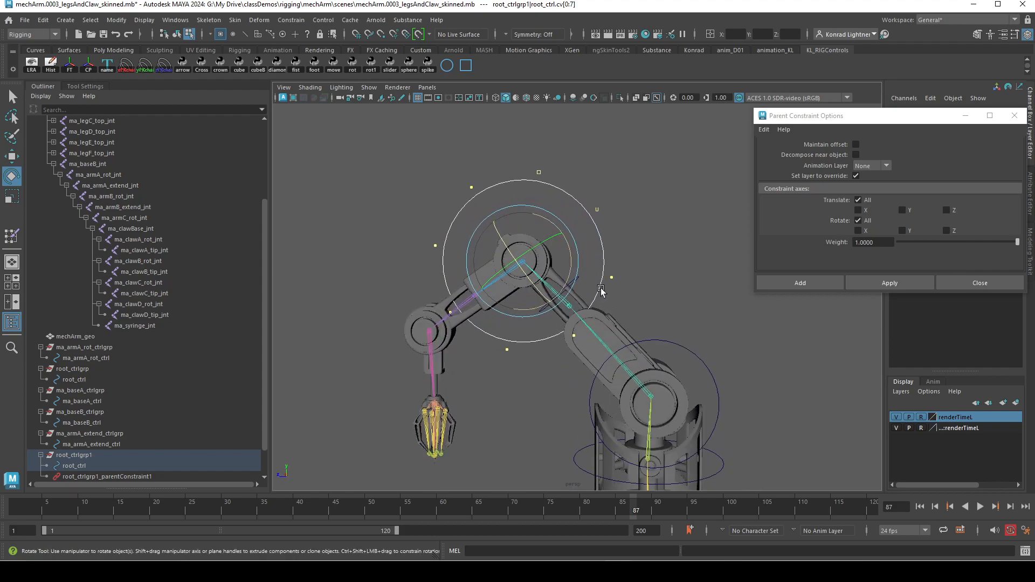
# Step: Move the selected root_ctrl control vertices sideways so the circle sits just outside the elbow
pyautogui.keyDown('alt'); pyautogui.moveTo(536, 271); pyautogui.dragTo(545, 382); pyautogui.keyUp('alt')
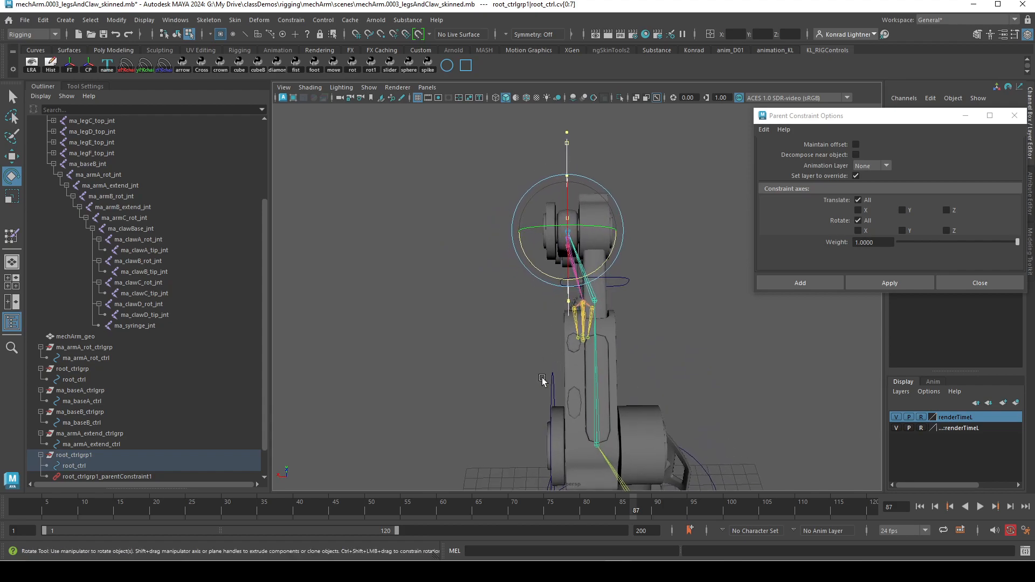
pyautogui.press('w')
pyautogui.moveTo(534, 236); pyautogui.dragTo(501, 234)
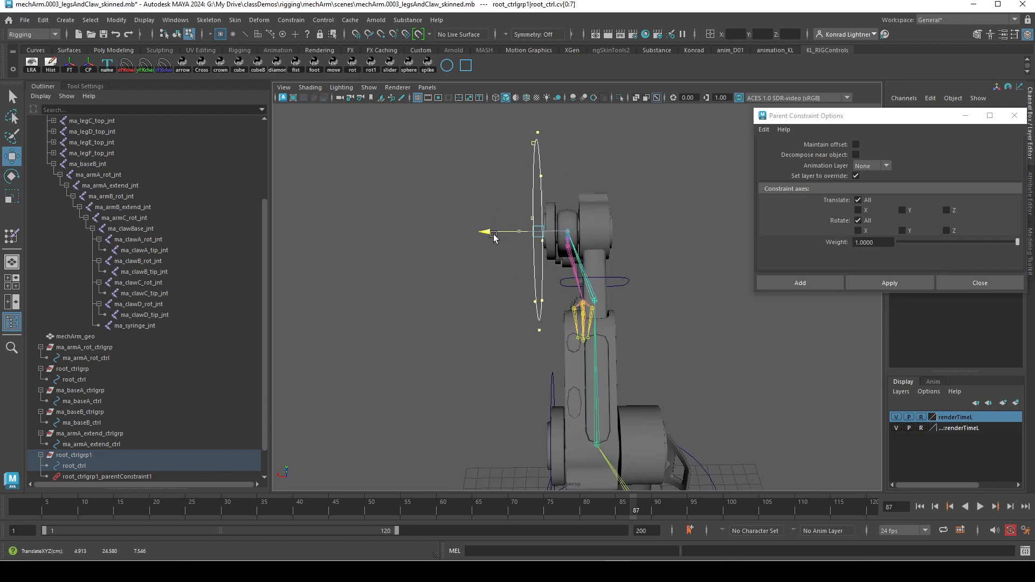
# Step: Scale down the selected root_ctrl control vertices so the circle closely surrounds the round elbow housing
pyautogui.press('r')
pyautogui.keyDown('alt'); pyautogui.moveTo(462, 276); pyautogui.dragTo(590, 249); pyautogui.keyUp('alt')
pyautogui.keyDown('alt'); pyautogui.moveTo(515, 263); pyautogui.dragTo(550, 290); pyautogui.keyUp('alt')
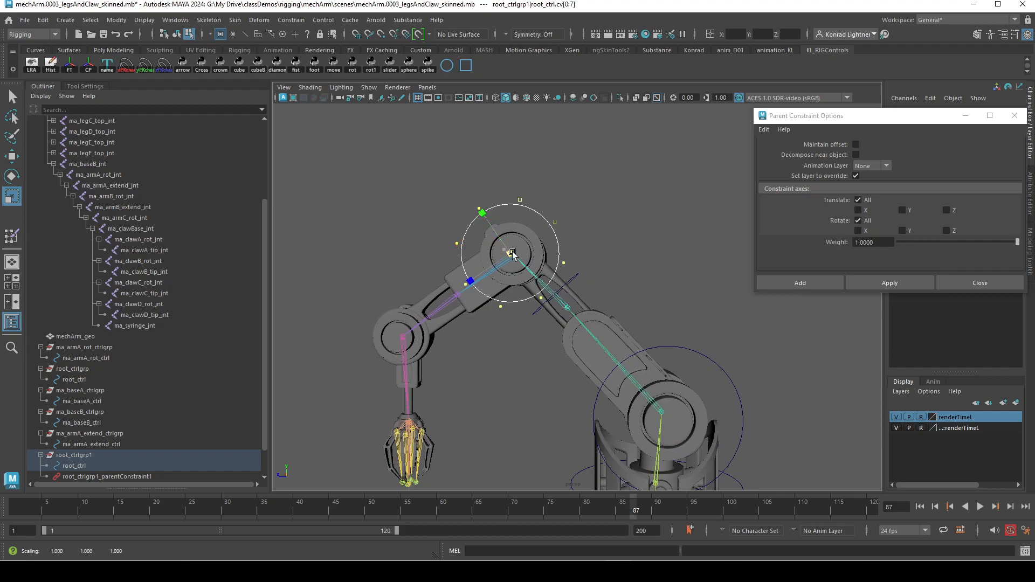
pyautogui.keyDown('alt'); pyautogui.moveTo(513, 252); pyautogui.dragTo(581, 222); pyautogui.keyUp('alt')
# Step: Return the root_ctrl curve to object selection mode and delete the parent constraint under root_ctrlgrp1
pyautogui.moveTo(498, 211); pyautogui.dragTo(564, 183, button='right')
pyautogui.keyDown('alt'); pyautogui.moveTo(748, 252); pyautogui.dragTo(804, 256); pyautogui.keyUp('alt')
pyautogui.keyDown('alt'); pyautogui.moveTo(572, 262); pyautogui.dragTo(686, 274, button='middle'); pyautogui.keyUp('alt')
pyautogui.scroll(3, 555, 299)
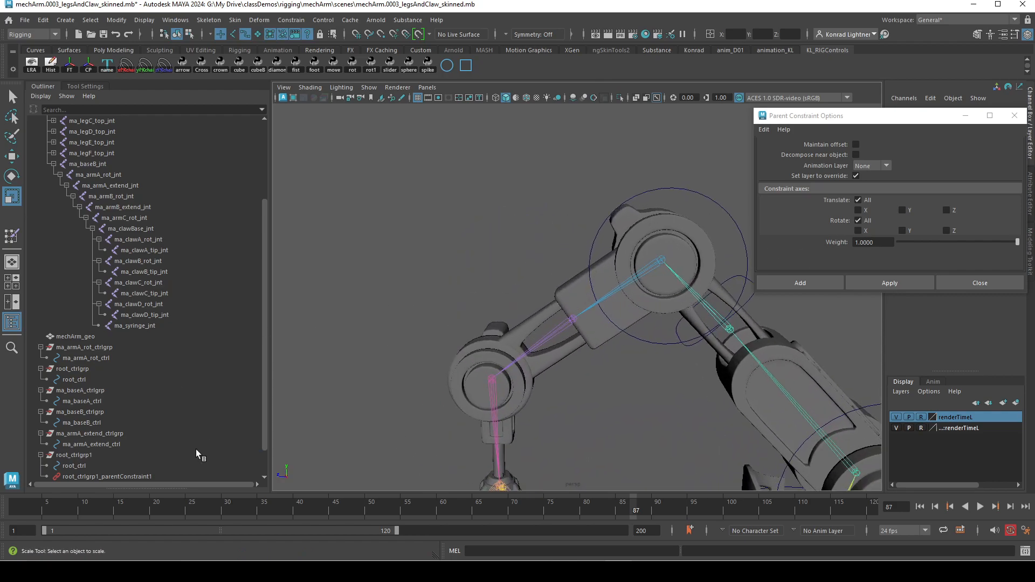
pyautogui.click(135, 477)
pyautogui.press('Delete')
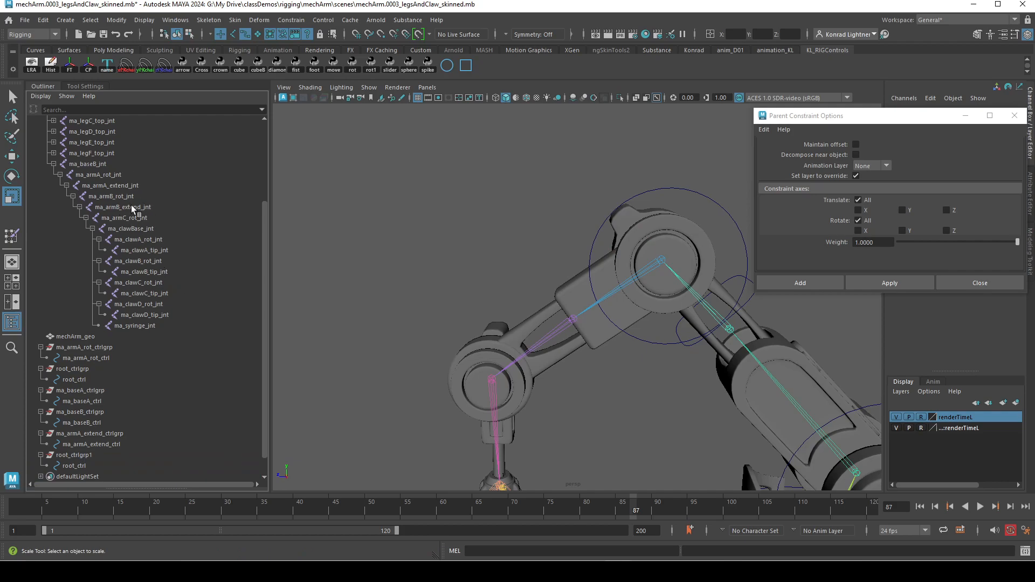
# Step: Rename the root_ctrl curve under root_ctrlgrp1 as ma_armB_rot_ctrl, reusing the name of the ma_armB_rot_jnt joint
pyautogui.click(137, 219)
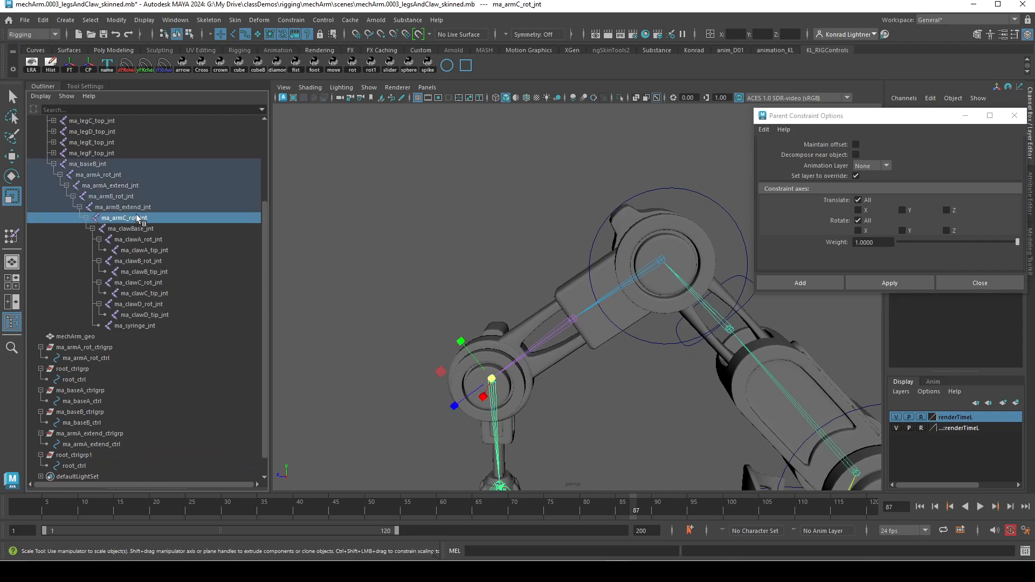
pyautogui.click(129, 208)
pyautogui.click(133, 196)
pyautogui.doubleClick(133, 196)
pyautogui.doubleClick(159, 198)
pyautogui.hotkey('ctrl', 'c')
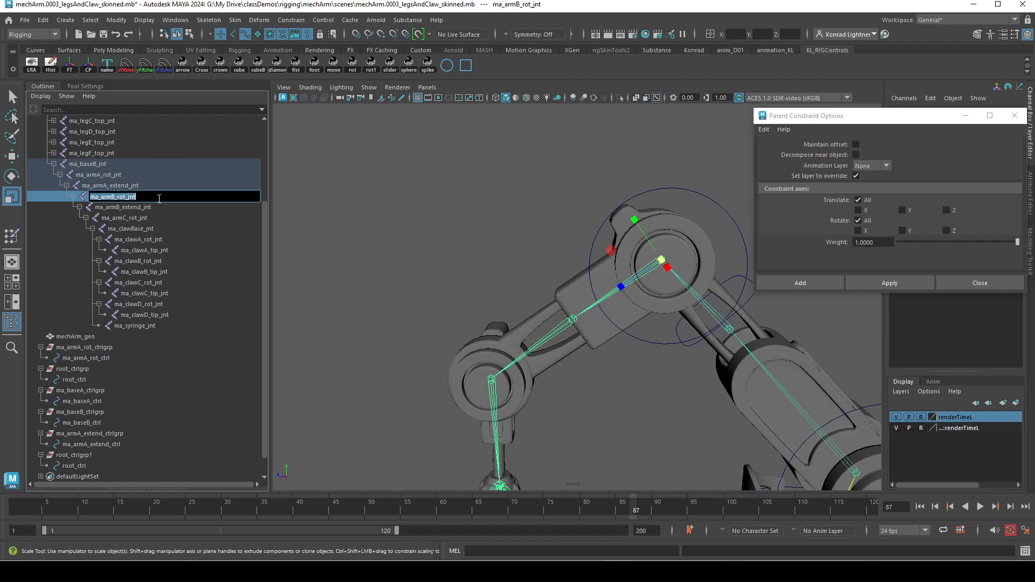
pyautogui.doubleClick(80, 465)
pyautogui.hotkey('ctrl', 'v')
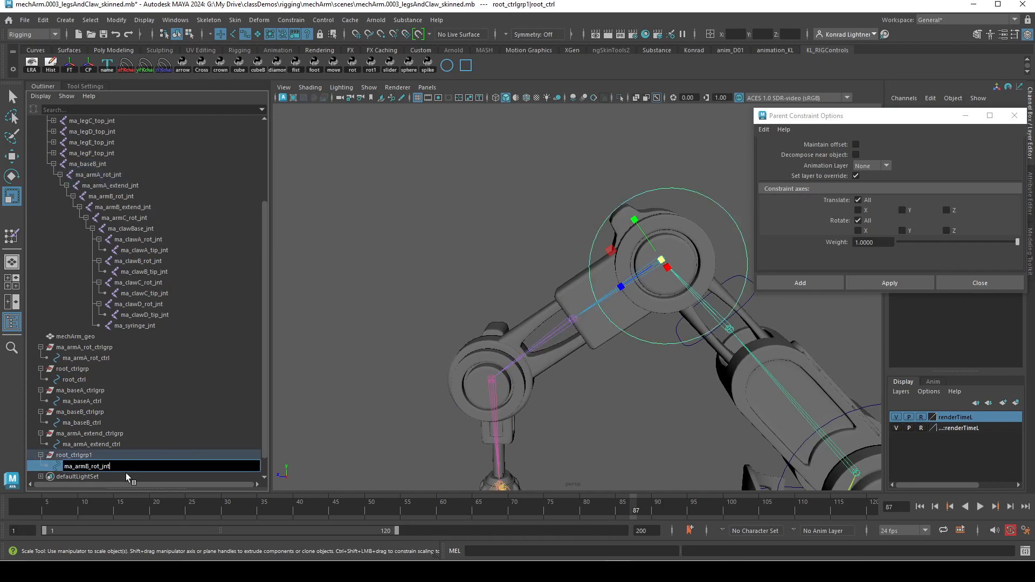
pyautogui.write('ctrl')
pyautogui.press('Return')
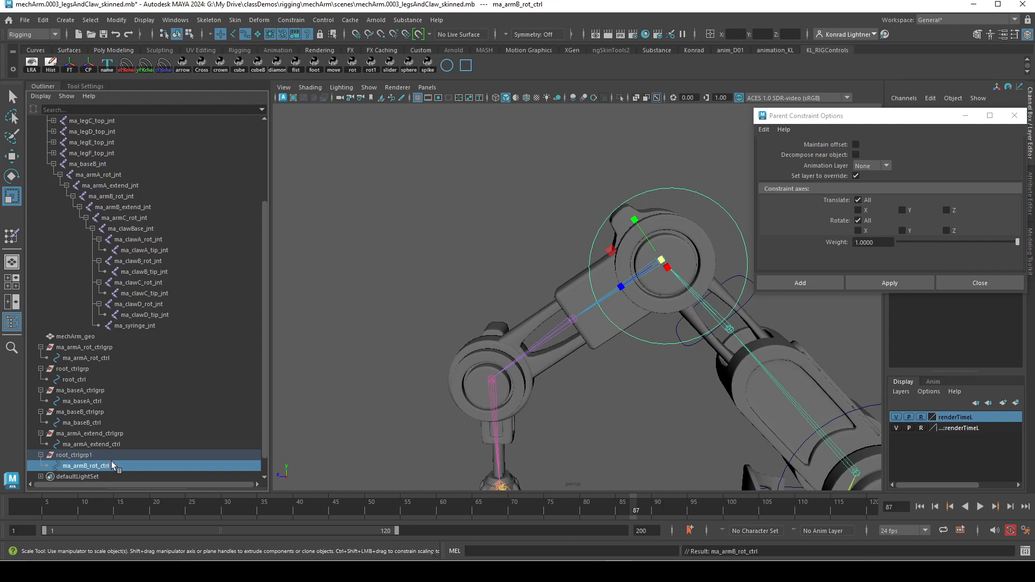
# Step: Rename the parent group root_ctrlgrp1 as ma_armB_rot_ctrlgrp, reusing its control curve's name
pyautogui.doubleClick(111, 465)
pyautogui.hotkey('ctrl', 'c')
pyautogui.doubleClick(89, 455)
pyautogui.hotkey('ctrl', 'v')
pyautogui.write('grp')
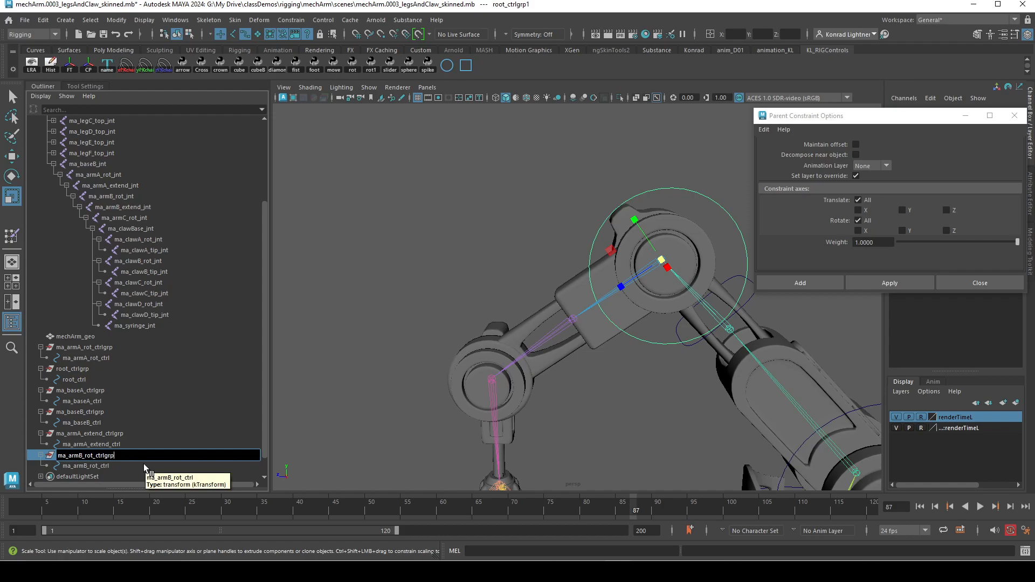
pyautogui.press('Return')
# Step: Duplicate the ma_armA_extend_ctrlgrp group and expand the copy to show its control curve
pyautogui.keyDown('alt'); pyautogui.moveTo(479, 318); pyautogui.dragTo(634, 383); pyautogui.keyUp('alt')
pyautogui.press('w')
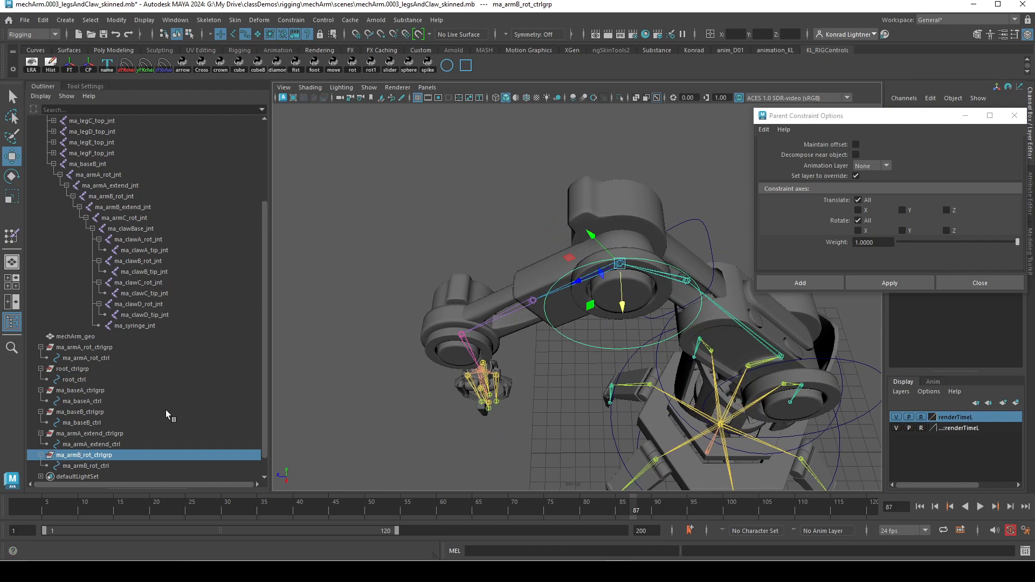
pyautogui.keyDown('alt'); pyautogui.moveTo(712, 379); pyautogui.dragTo(627, 209); pyautogui.keyUp('alt')
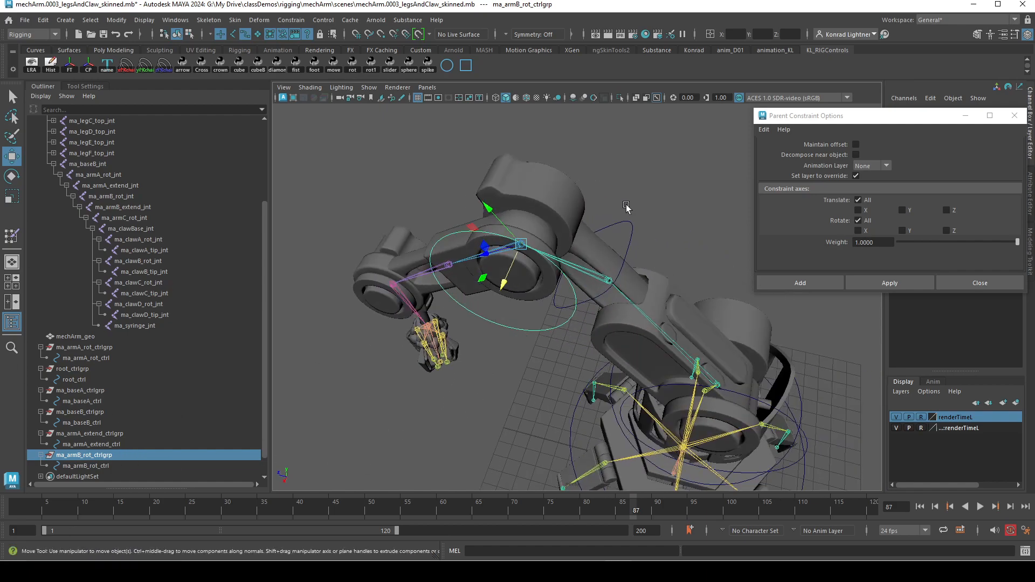
pyautogui.click(632, 232)
pyautogui.click(134, 433)
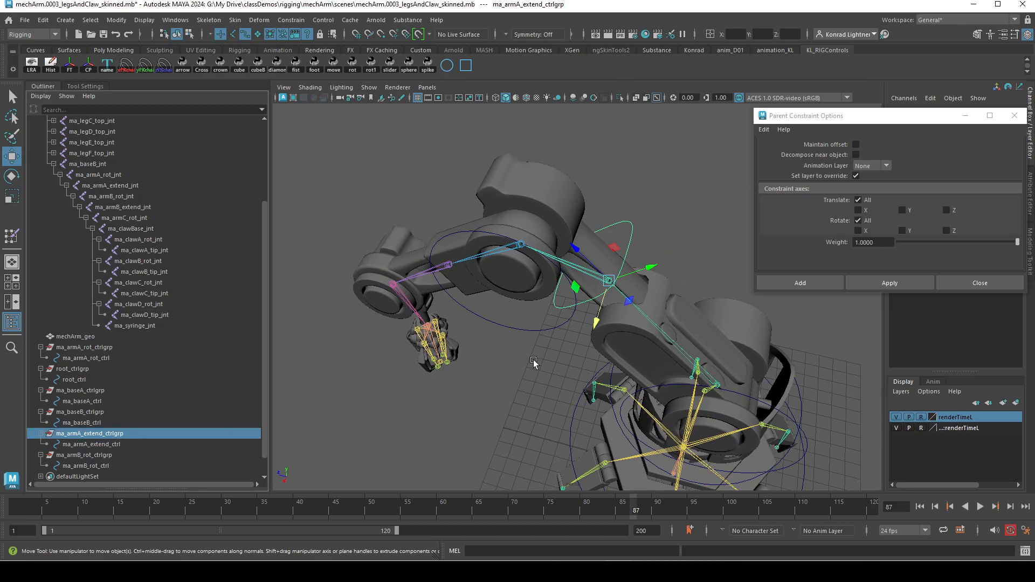
pyautogui.hotkey('ctrl', 'd')
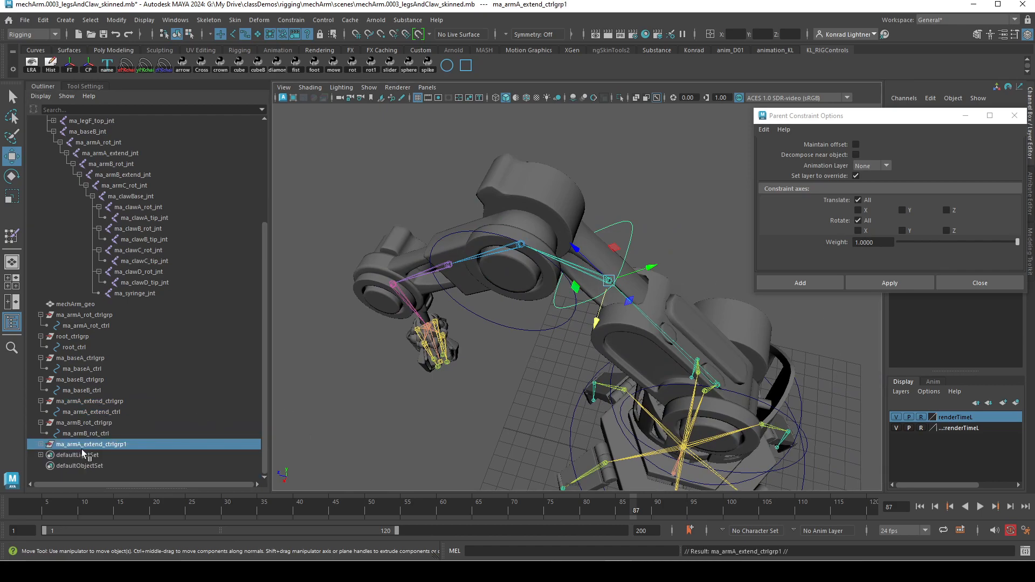
pyautogui.click(41, 444)
pyautogui.press('f')
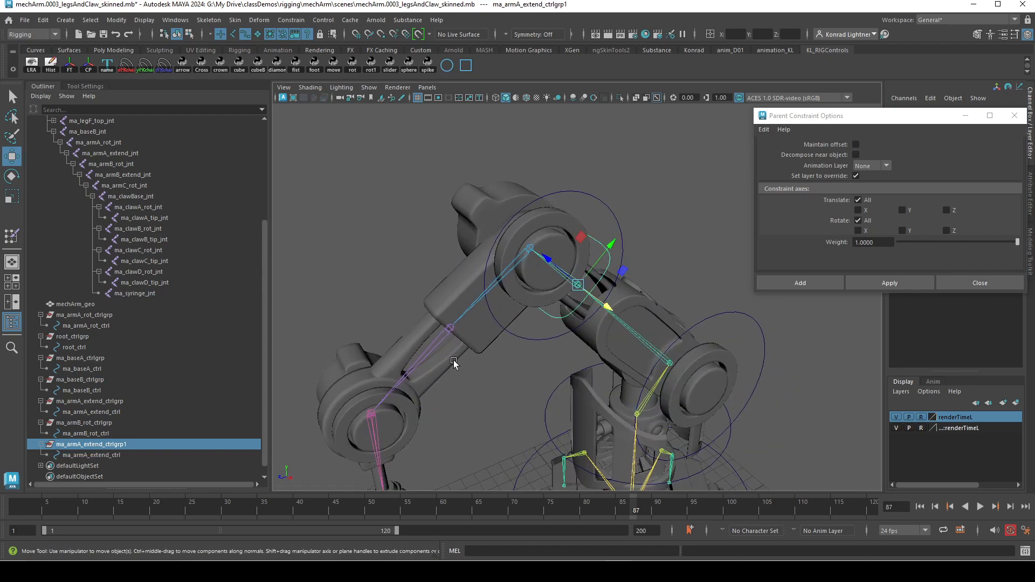
# Step: Align ma_armA_extend_ctrlgrp1 to ma_armB_extend_jnt using a parent constraint without maintained offset, and delete the constraint
pyautogui.keyDown('alt'); pyautogui.moveTo(461, 356); pyautogui.dragTo(474, 328, button='middle'); pyautogui.keyUp('alt')
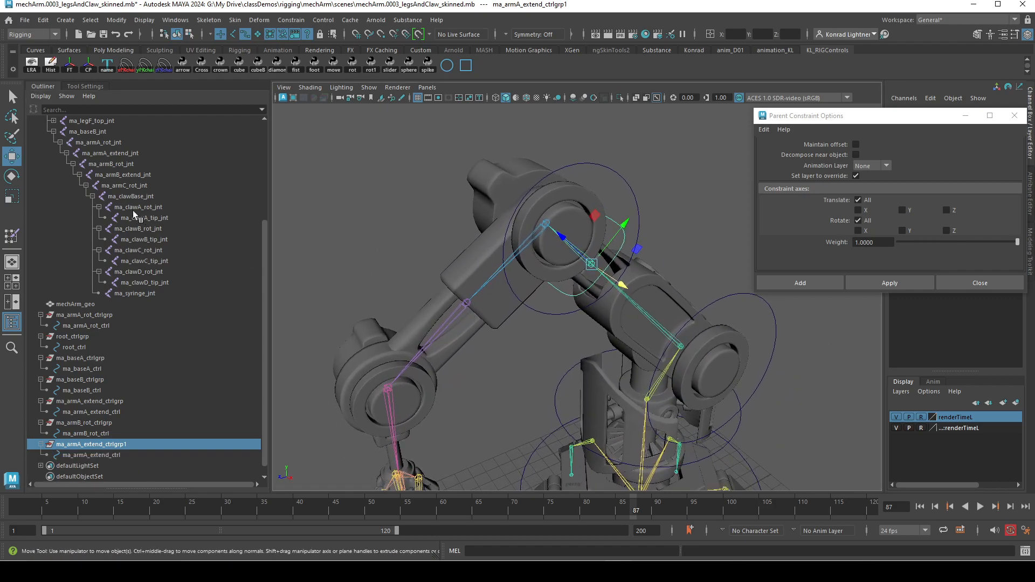
pyautogui.click(135, 175)
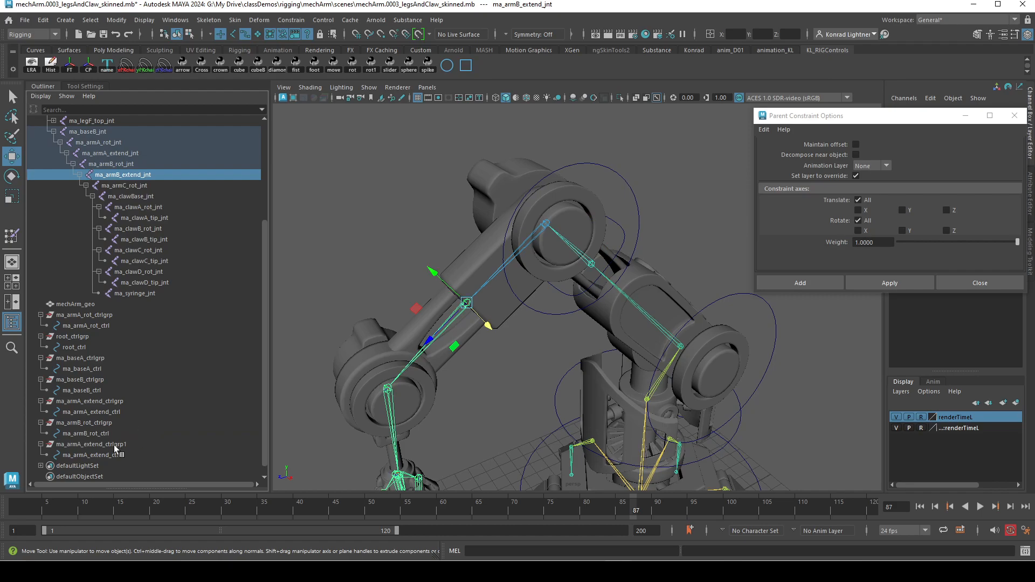
pyautogui.keyDown('ctrl'); pyautogui.click(117, 445); pyautogui.keyUp('ctrl')
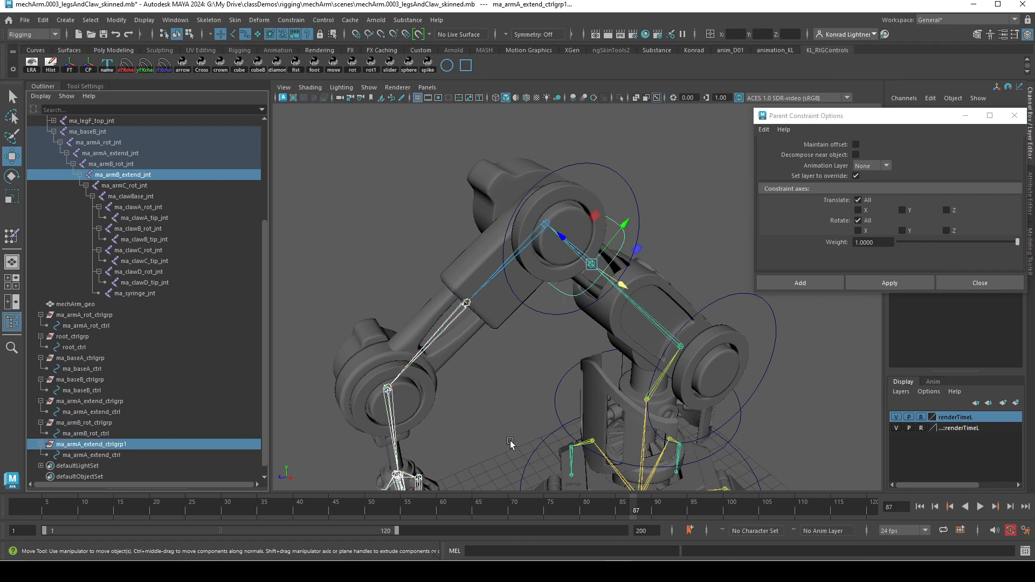
pyautogui.click(899, 282)
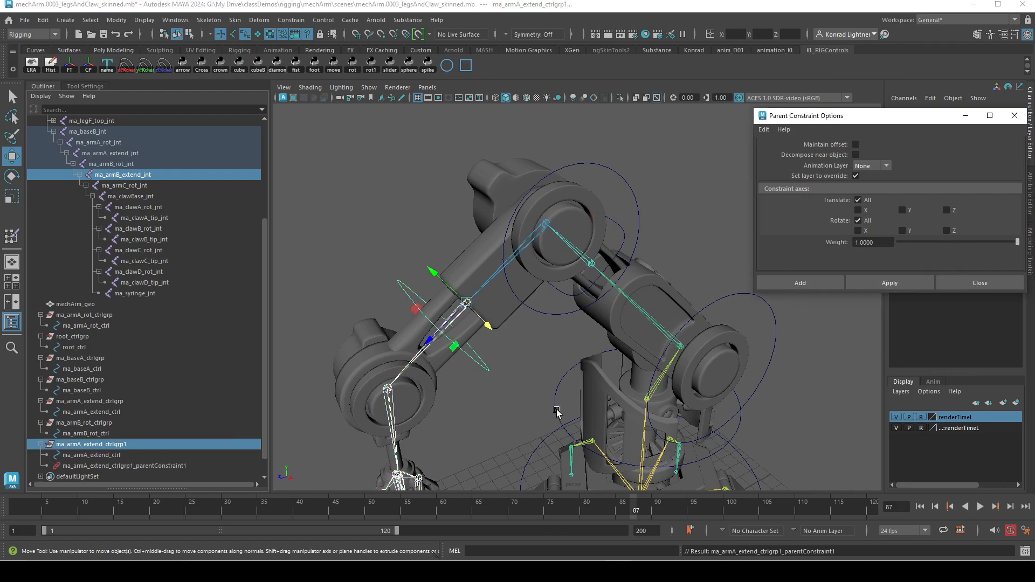
pyautogui.keyDown('alt'); pyautogui.moveTo(572, 389); pyautogui.dragTo(572, 423); pyautogui.keyUp('alt')
pyautogui.click(176, 464)
pyautogui.press('Delete')
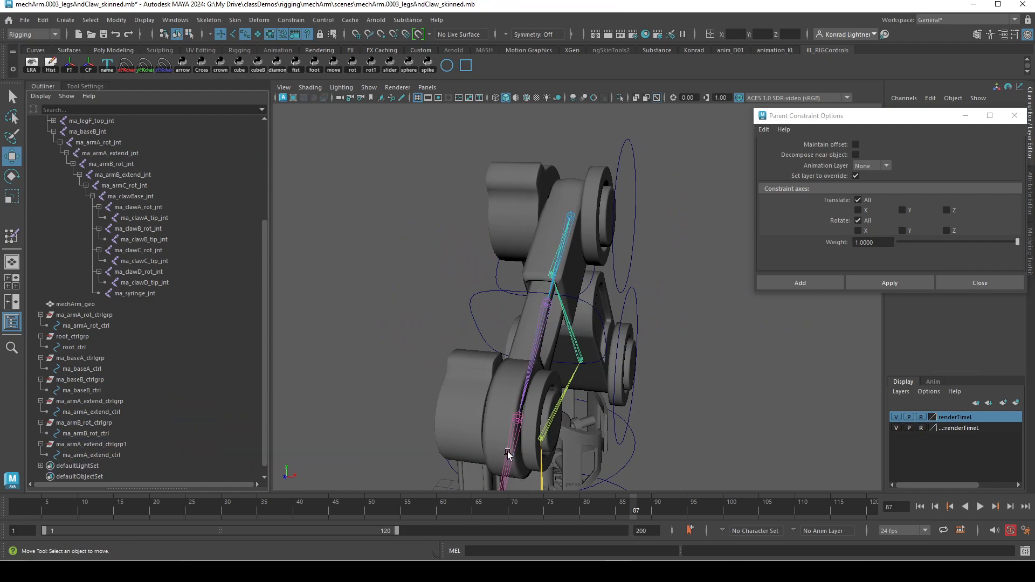
# Step: Rename the control curve under ma_armA_extend_ctrlgrp1 as ma_armB_extend_ctrl
pyautogui.keyDown('alt'); pyautogui.moveTo(616, 409); pyautogui.dragTo(604, 333, button='middle'); pyautogui.keyUp('alt')
pyautogui.keyDown('alt'); pyautogui.moveTo(605, 335); pyautogui.dragTo(545, 419); pyautogui.keyUp('alt')
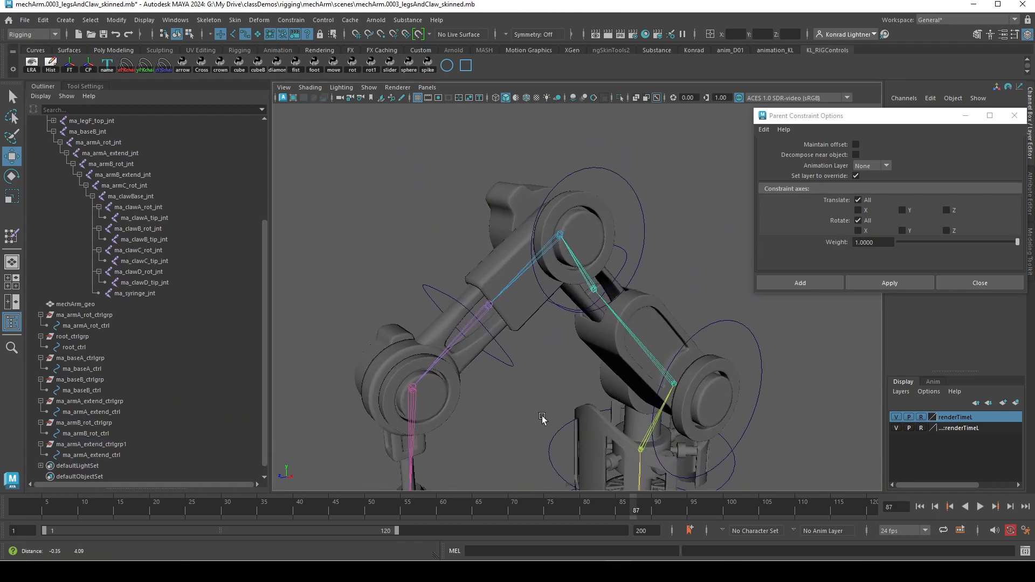
pyautogui.click(550, 190)
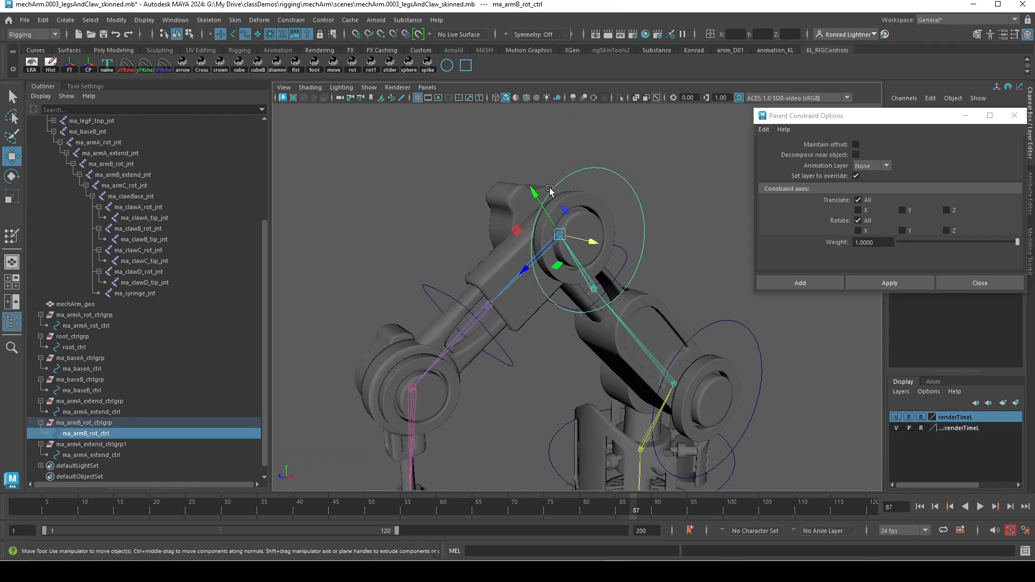
pyautogui.click(108, 425)
pyautogui.click(125, 453)
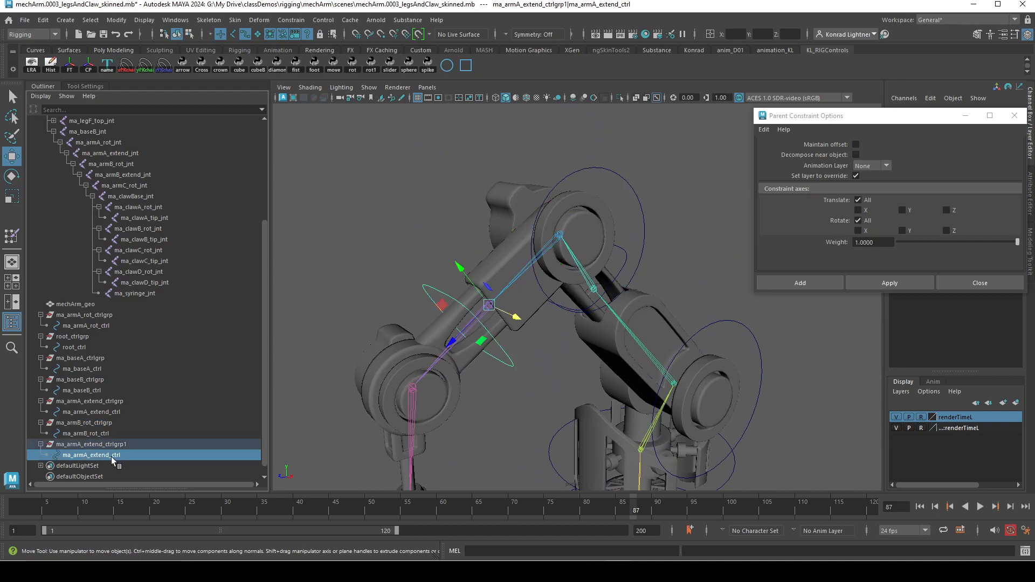
pyautogui.doubleClick(105, 455)
pyautogui.click(87, 458)
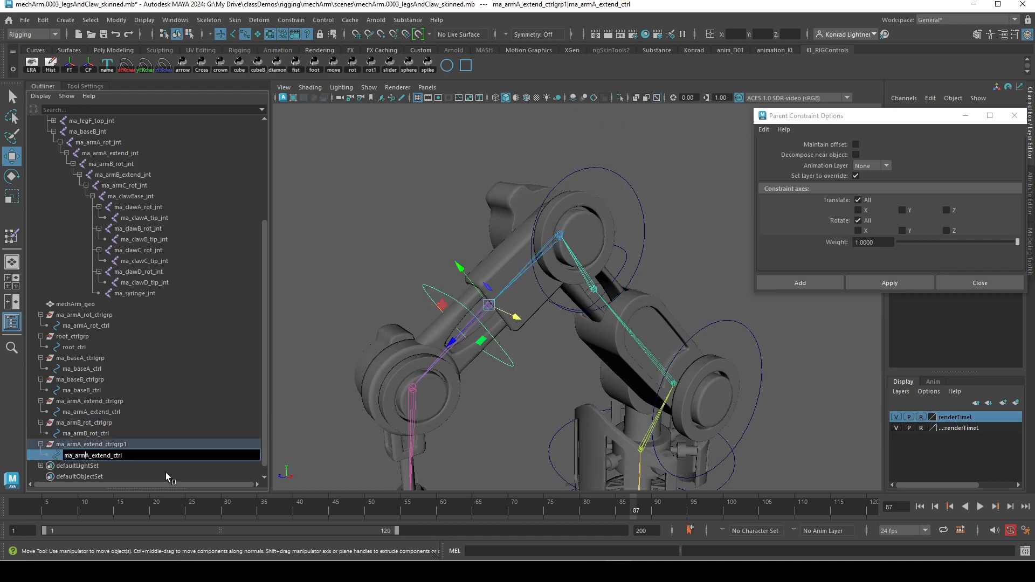
pyautogui.press('Delete')
pyautogui.write('B')
pyautogui.press('Return')
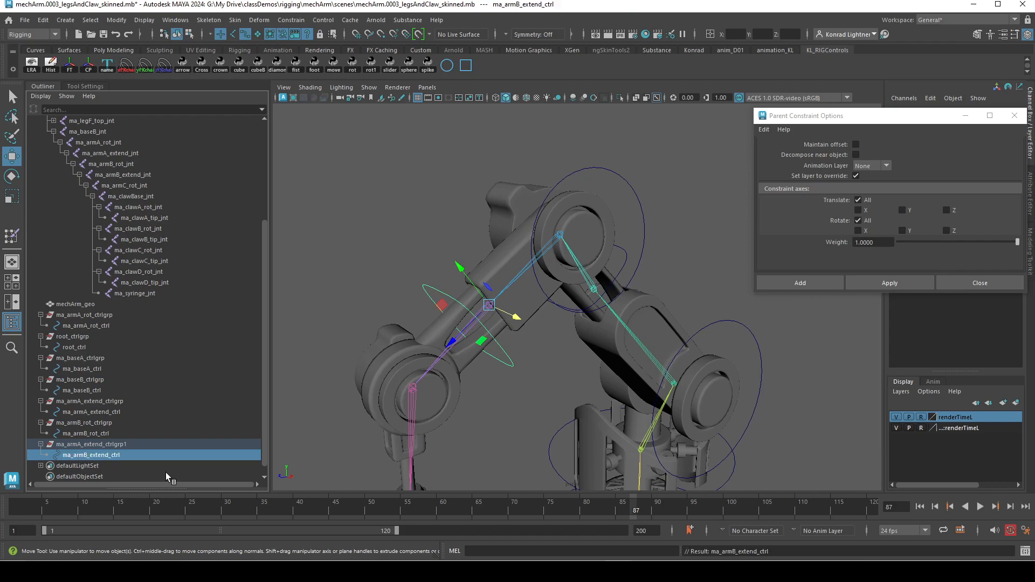
# Step: Rename the parent group ma_armA_extend_ctrlgrp1 as ma_armB_extend_ctrlgrp
pyautogui.click(89, 444)
pyautogui.doubleClick(89, 445)
pyautogui.click(84, 445)
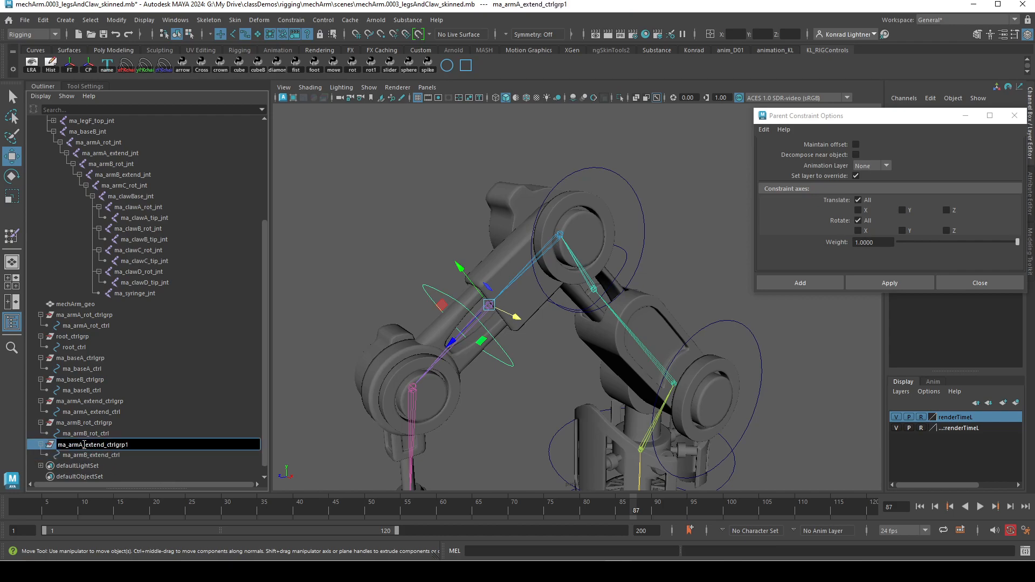
pyautogui.press('BackSpace')
pyautogui.write('B')
pyautogui.press('BackSpace')
pyautogui.press('Return')
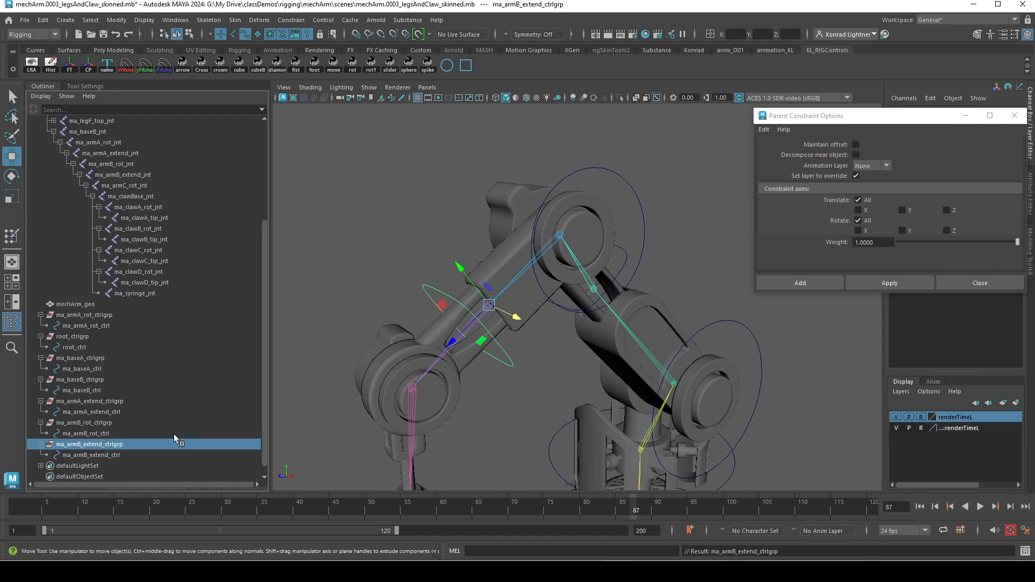
# Step: Duplicate the ma_armB_rot_ctrlgrp group and expand the copy to show its control curve
pyautogui.scroll(-1, 186, 413)
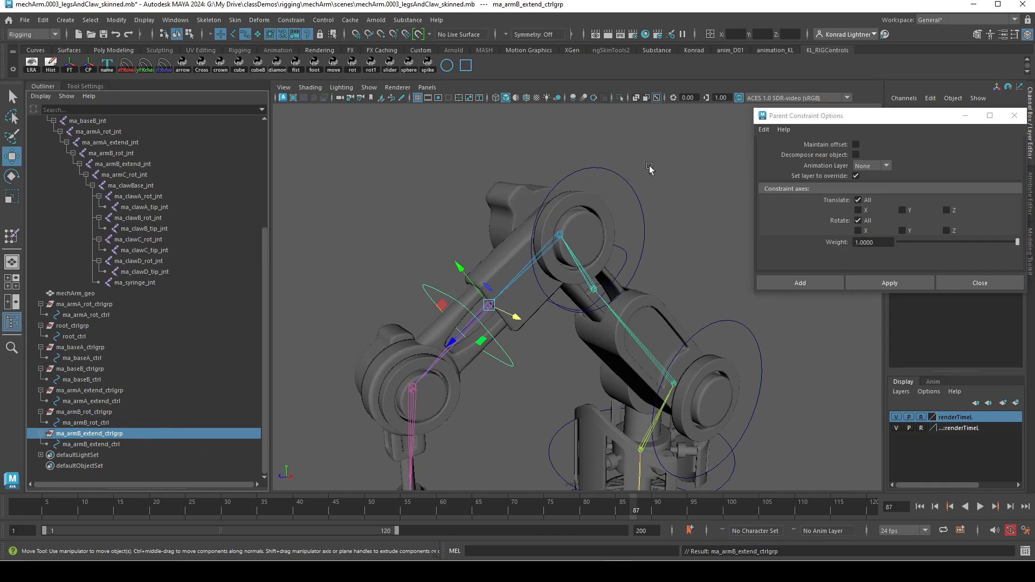
pyautogui.click(626, 182)
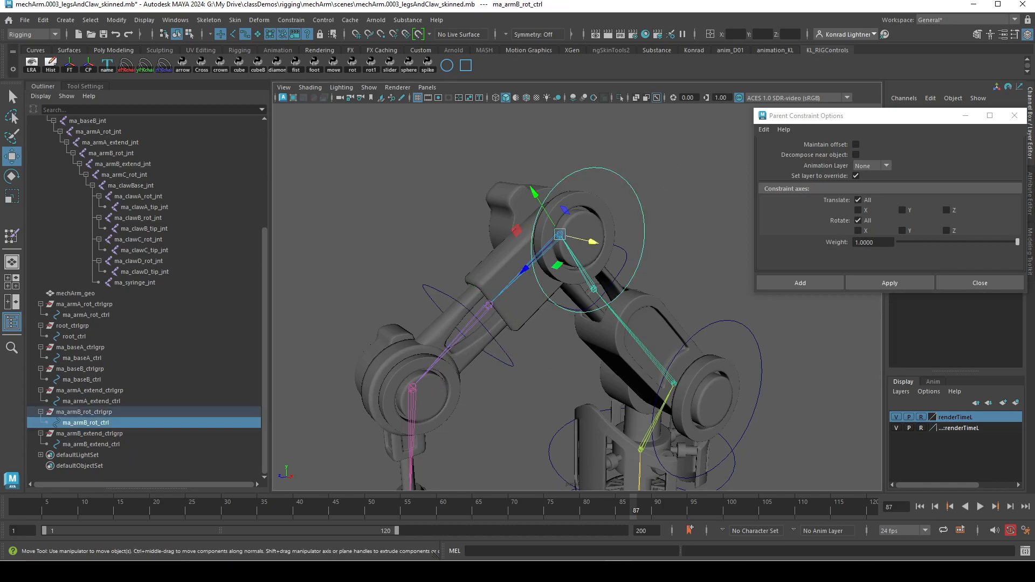
pyautogui.click(103, 403)
pyautogui.click(101, 413)
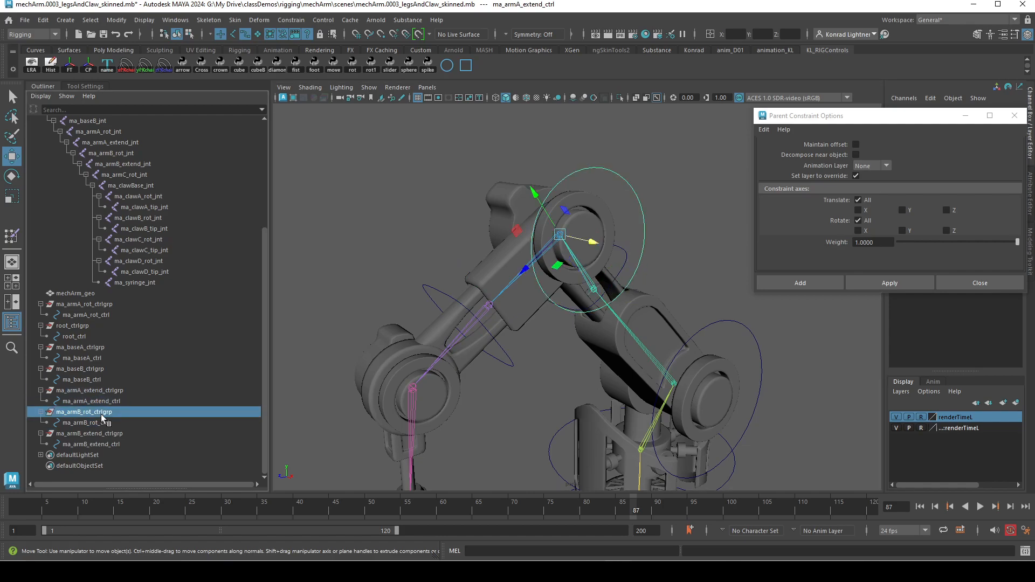
pyautogui.hotkey('ctrl', 'd')
pyautogui.click(41, 455)
pyautogui.keyDown('alt'); pyautogui.moveTo(479, 389); pyautogui.dragTo(448, 384); pyautogui.keyUp('alt')
pyautogui.click(448, 384)
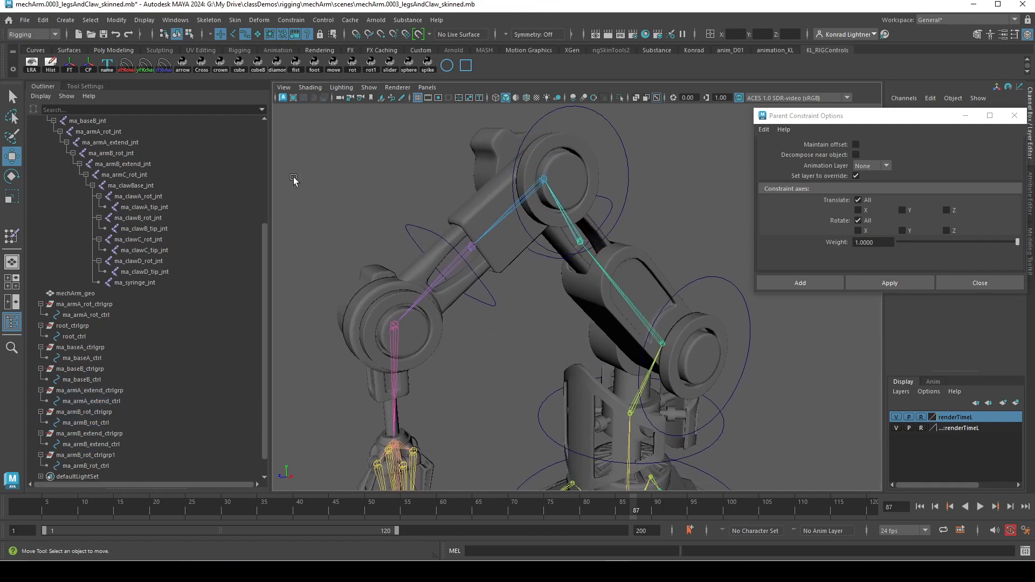
# Step: Align ma_armB_rot_ctrlgrp1 to ma_armC_rot_jnt using a parent constraint without maintained offset, and delete the constraint
pyautogui.click(142, 175)
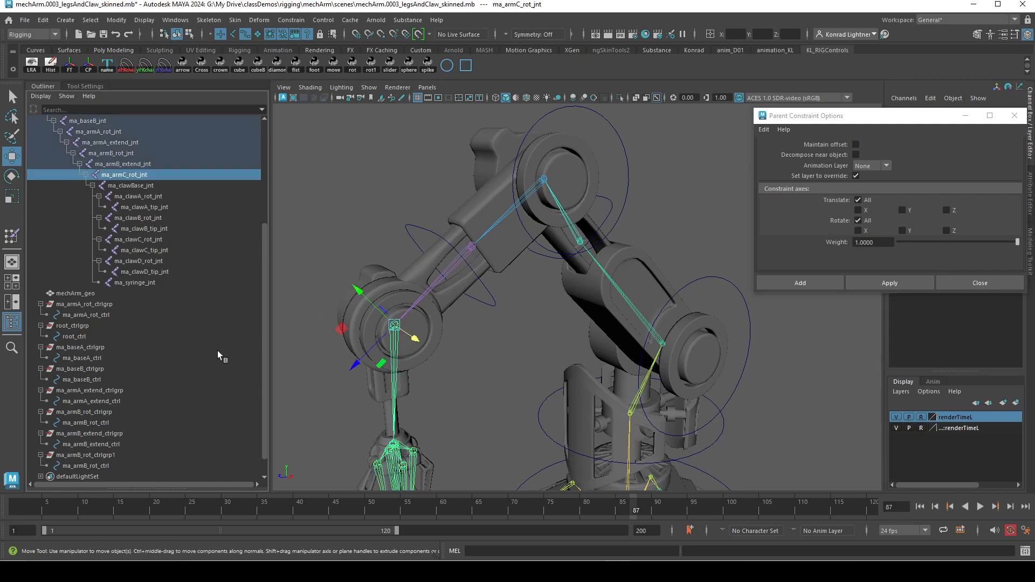
pyautogui.keyDown('ctrl'); pyautogui.click(87, 455); pyautogui.keyUp('ctrl')
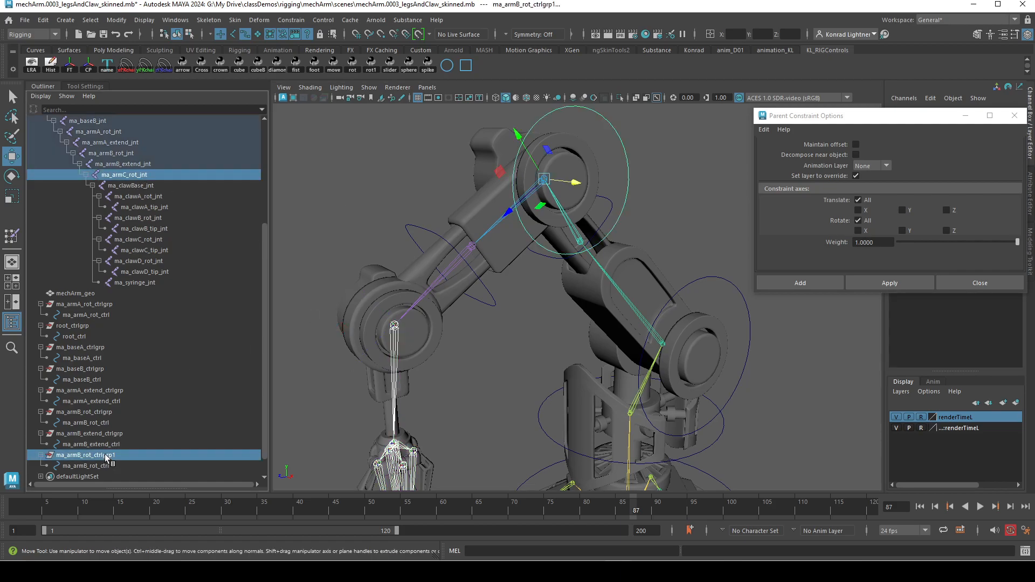
pyautogui.click(903, 283)
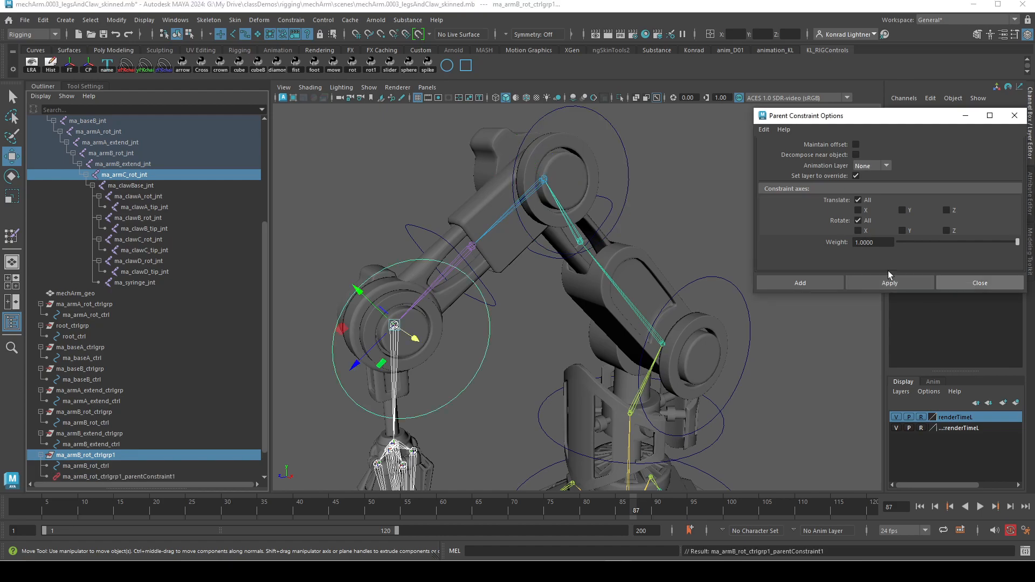
pyautogui.scroll(-2, 107, 410)
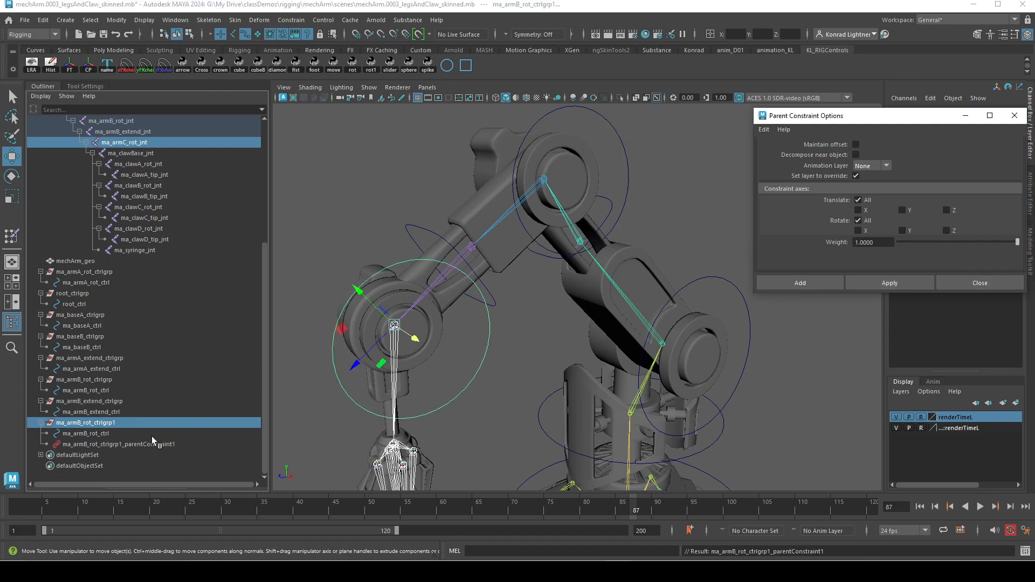
pyautogui.click(143, 445)
pyautogui.press('Delete')
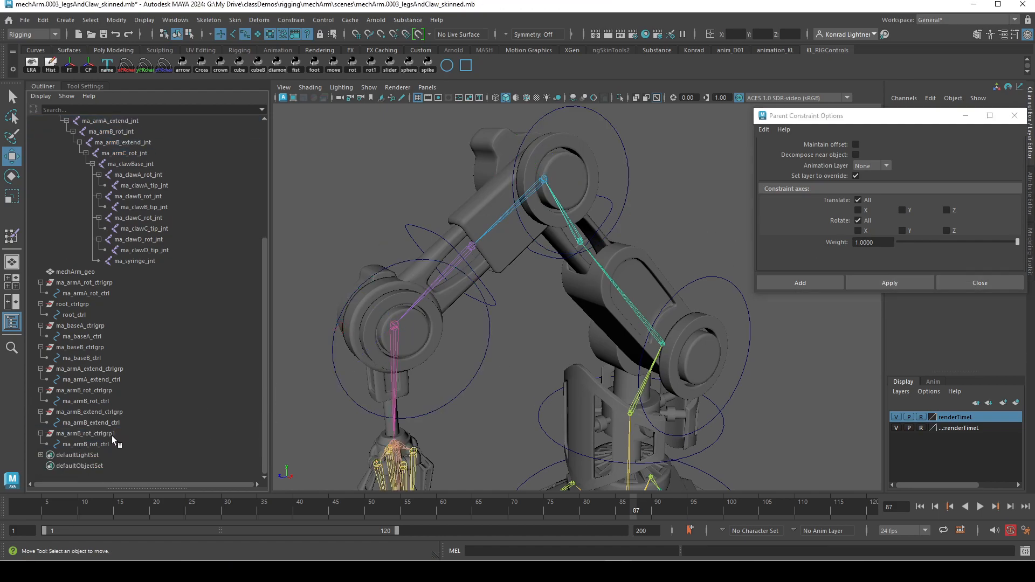
# Step: Minimize the parent constraint options and compare the transform values of the armB control groups, the duplicated group and their curves
pyautogui.click(89, 444)
pyautogui.click(1014, 115)
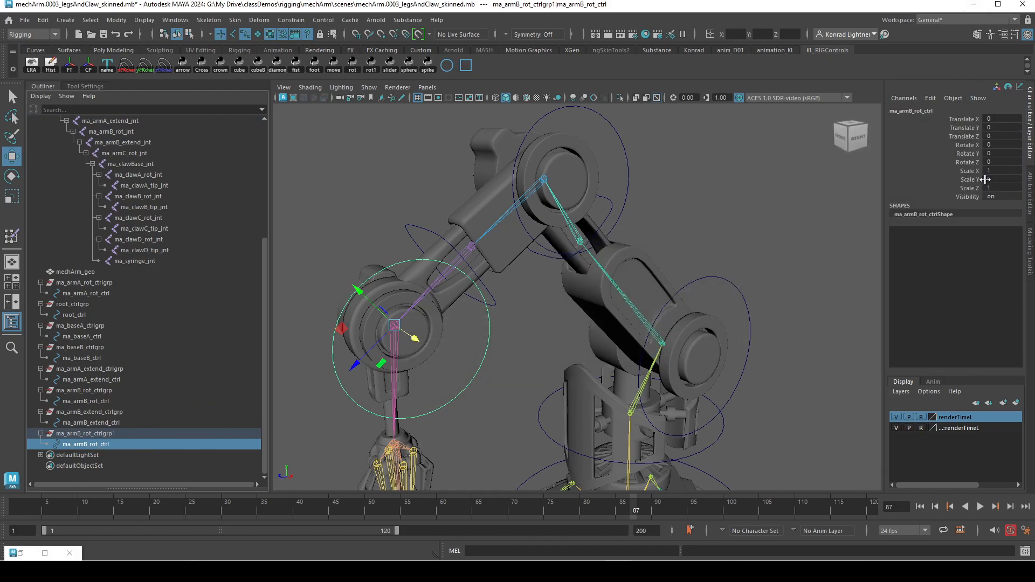
pyautogui.click(102, 422)
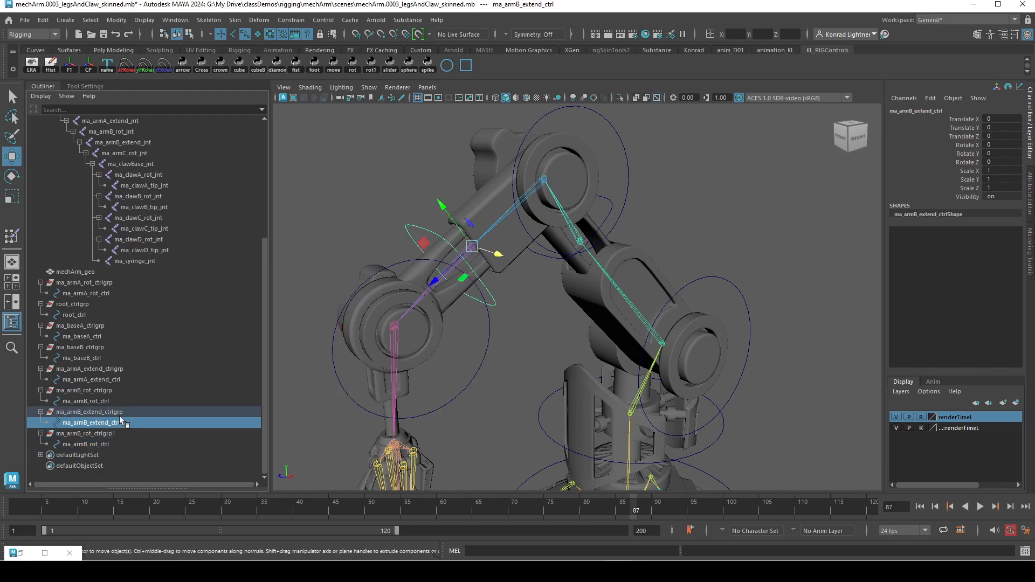
pyautogui.click(181, 443)
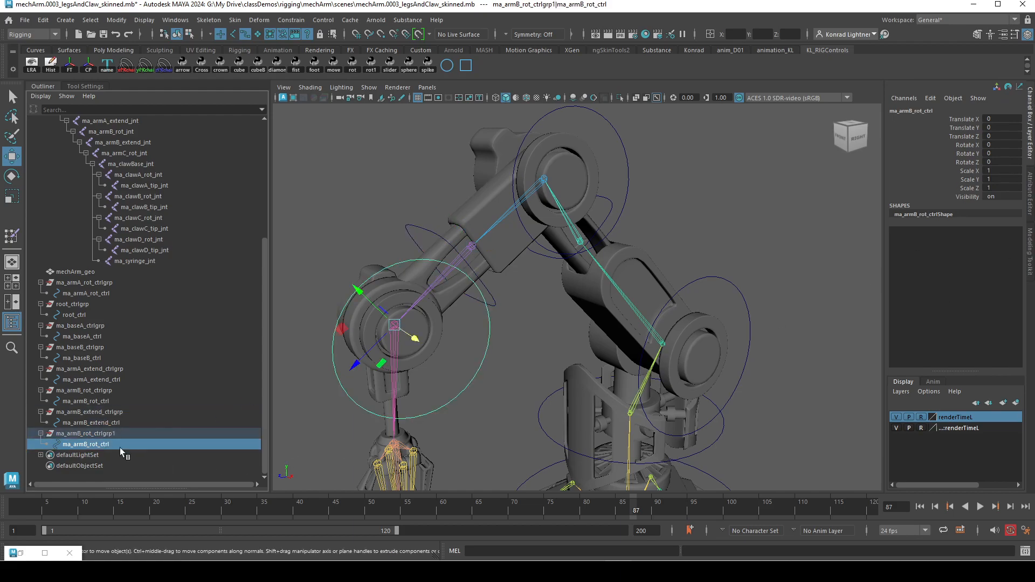
pyautogui.click(108, 422)
pyautogui.click(105, 434)
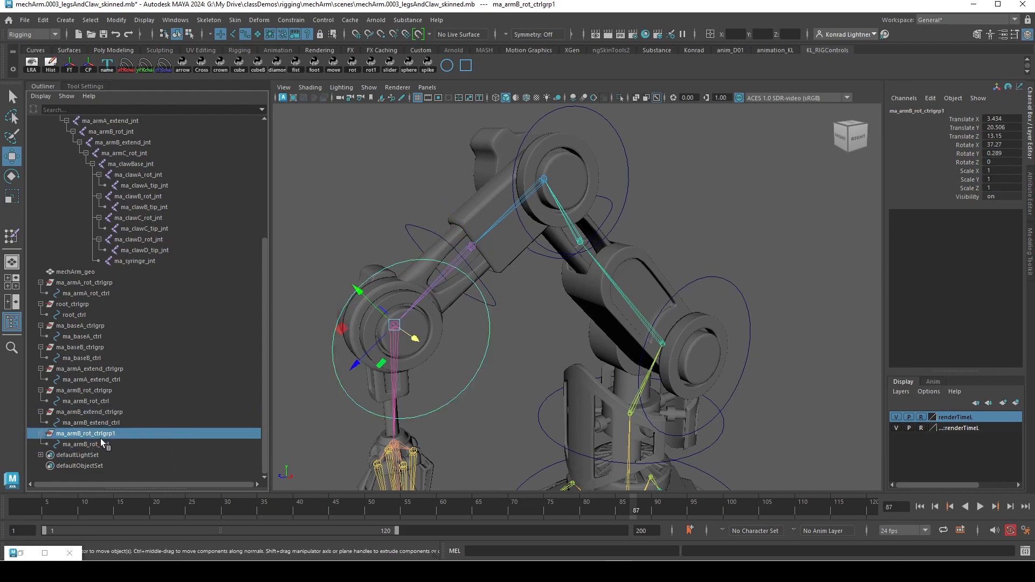
pyautogui.click(114, 413)
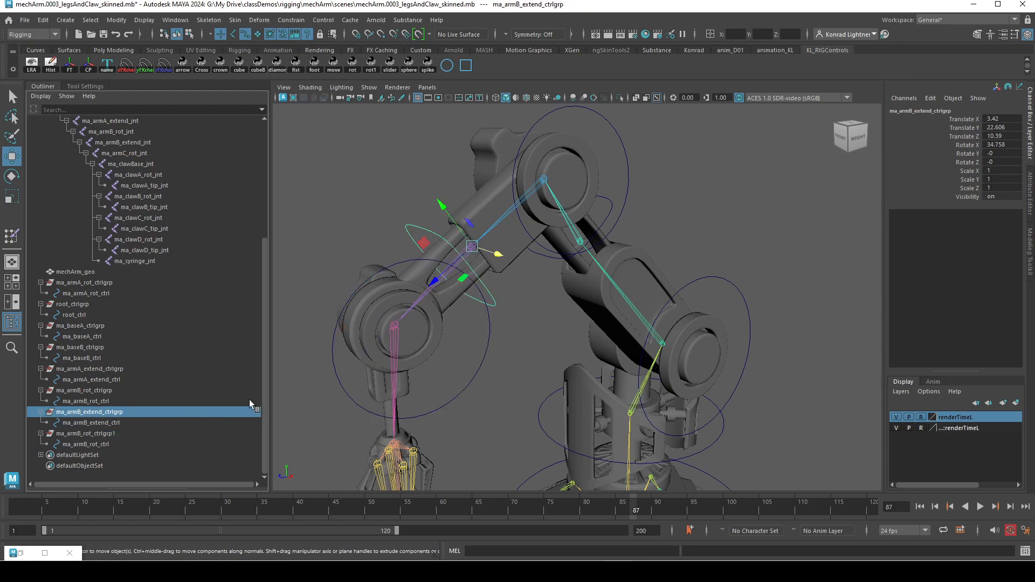
pyautogui.click(110, 390)
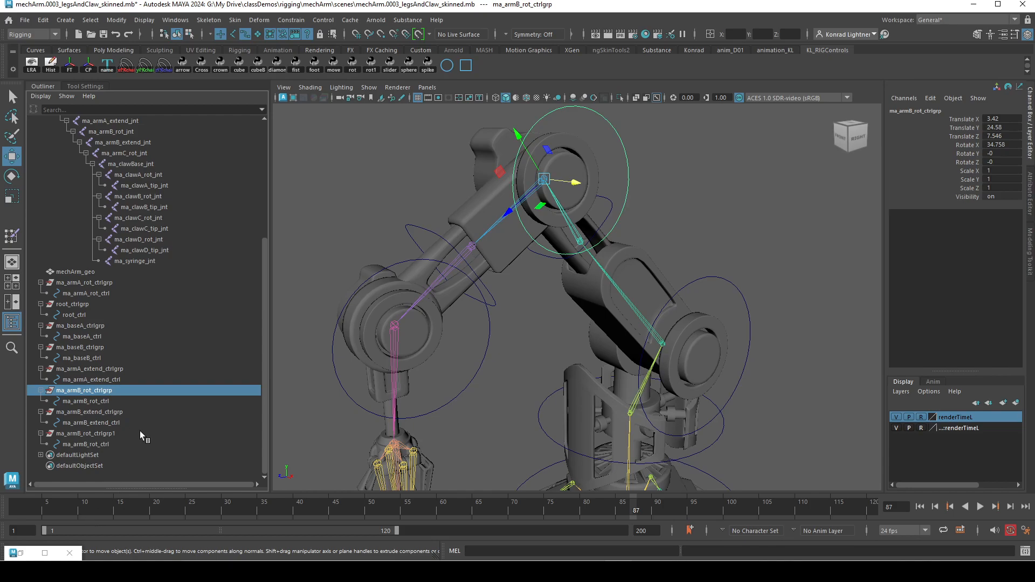
pyautogui.click(116, 433)
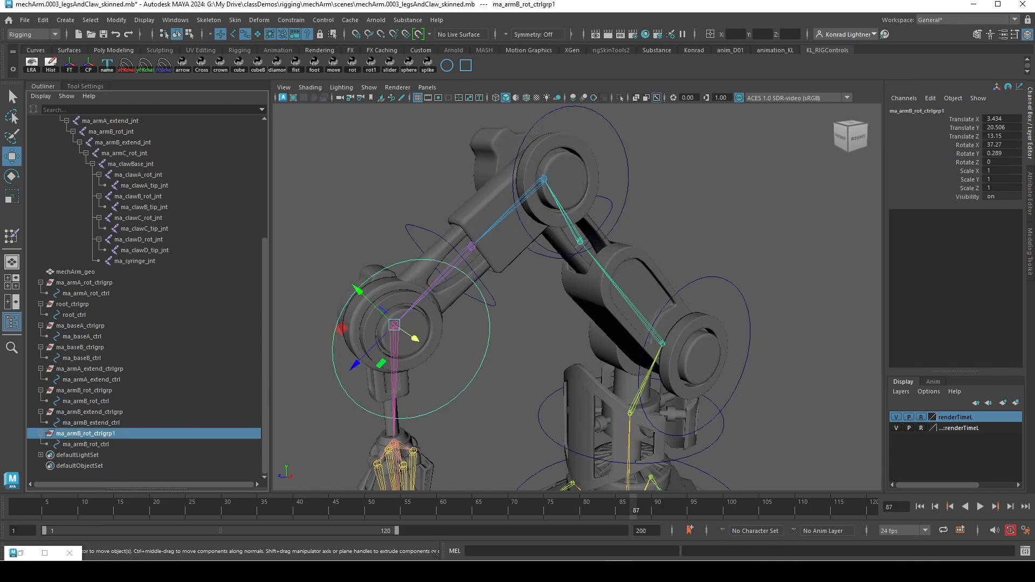
# Step: Duplicate the root_ctrlgrp group at the foot of the rig
pyautogui.keyDown('alt'); pyautogui.moveTo(428, 480); pyautogui.dragTo(439, 415, button='middle'); pyautogui.keyUp('alt')
pyautogui.keyDown('alt'); pyautogui.moveTo(545, 342); pyautogui.dragTo(451, 287, button='right'); pyautogui.keyUp('alt')
pyautogui.keyDown('alt'); pyautogui.moveTo(450, 286); pyautogui.dragTo(590, 366); pyautogui.keyUp('alt')
pyautogui.click(585, 381)
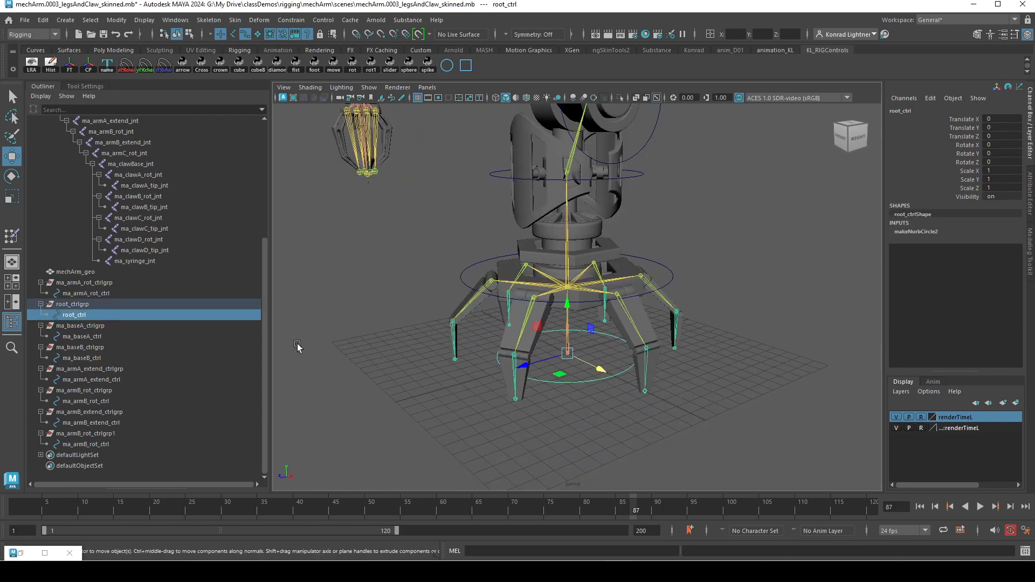
pyautogui.click(96, 305)
pyautogui.hotkey('ctrl', 'd')
pyautogui.keyDown('alt'); pyautogui.moveTo(374, 258); pyautogui.dragTo(464, 347, button='middle'); pyautogui.keyUp('alt')
pyautogui.click(480, 280)
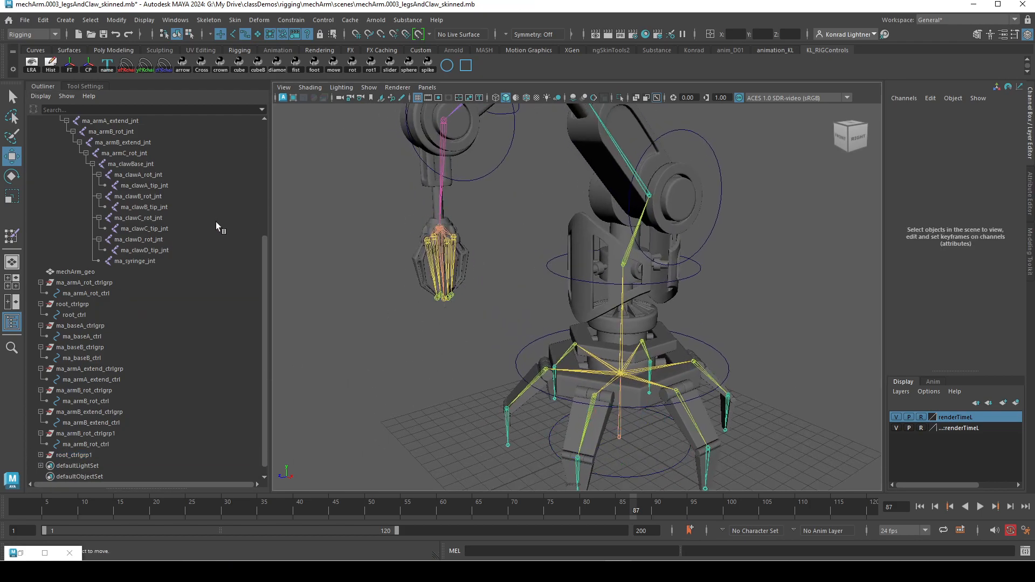
# Step: Align root_ctrlgrp1 to ma_clawBase_jnt using a parent constraint without maintained offset, and delete the constraint
pyautogui.click(144, 164)
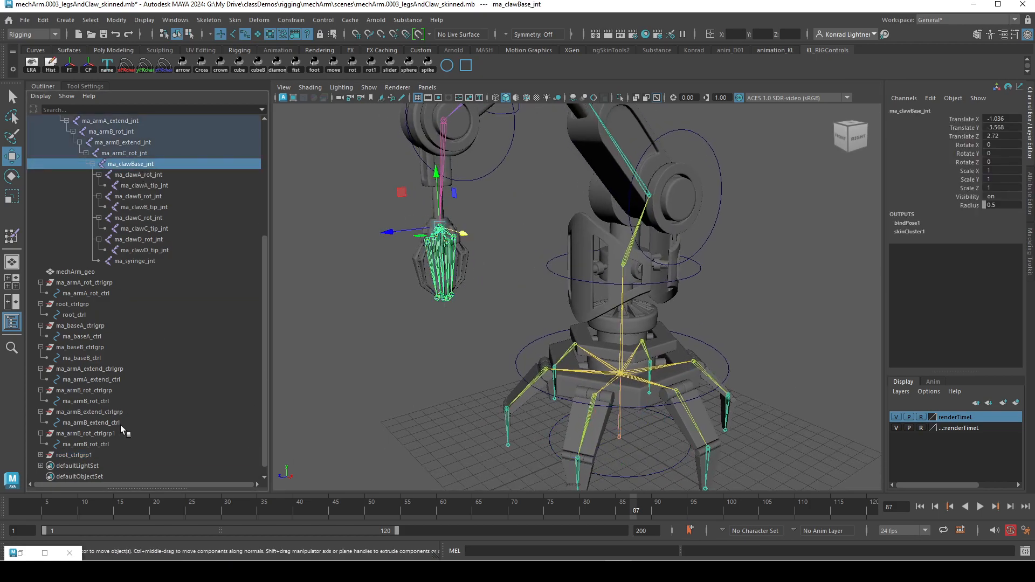
pyautogui.keyDown('ctrl'); pyautogui.click(81, 455); pyautogui.keyUp('ctrl')
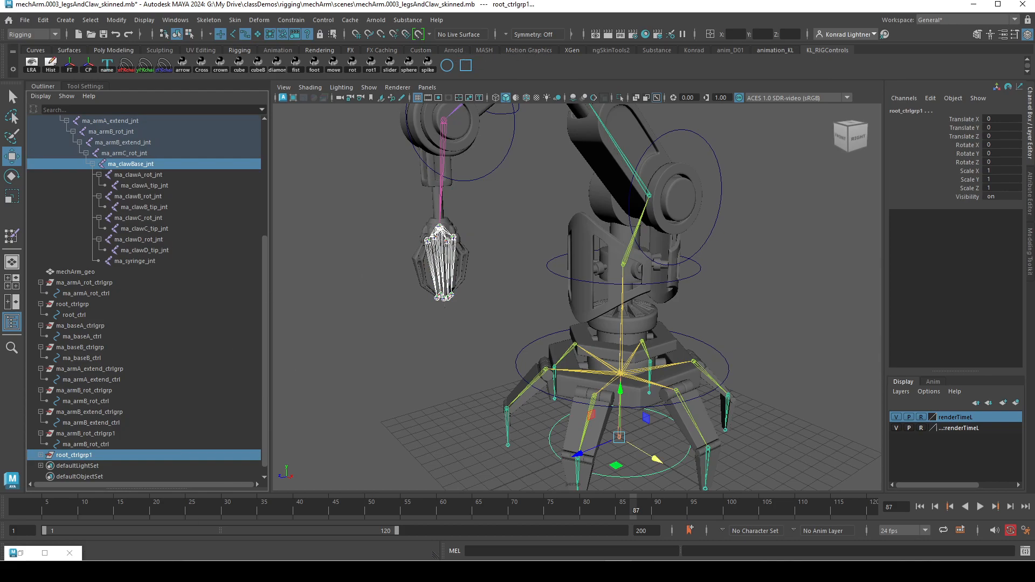
pyautogui.click(19, 554)
pyautogui.click(891, 286)
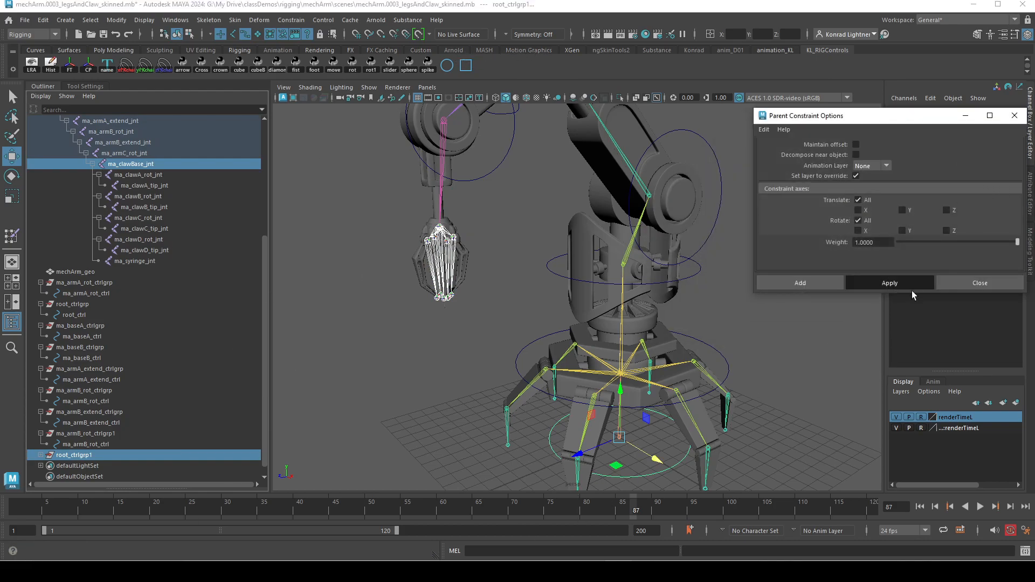
pyautogui.click(41, 455)
pyautogui.click(111, 477)
pyautogui.press('Delete')
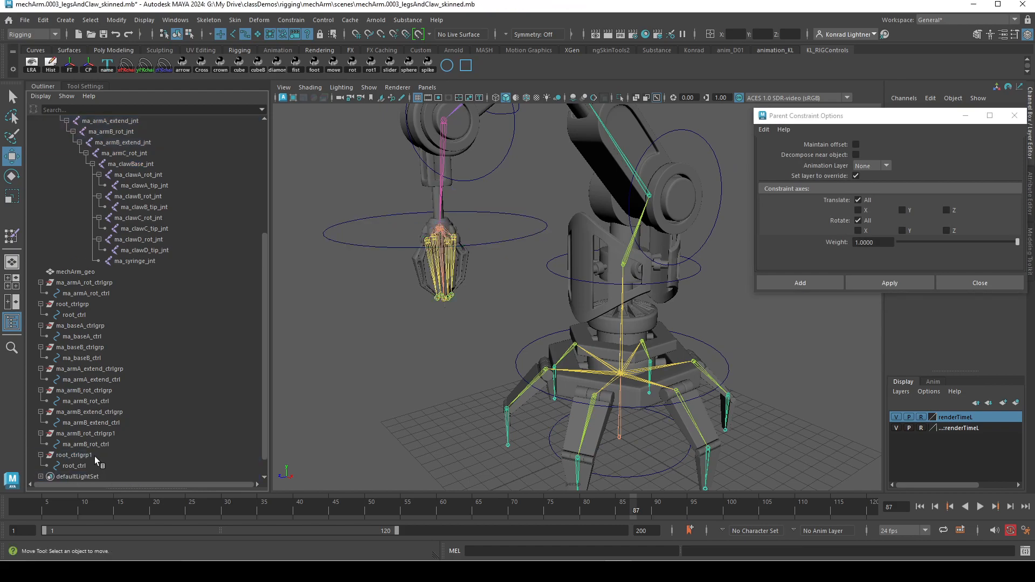
# Step: Scale all control vertices of the root_ctrl copy down uniformly to fit the claw base, and return the curve to object selection mode
pyautogui.moveTo(519, 223); pyautogui.dragTo(499, 283)
pyautogui.moveTo(531, 248); pyautogui.dragTo(482, 239, button='right')
pyautogui.moveTo(295, 164); pyautogui.dragTo(600, 312)
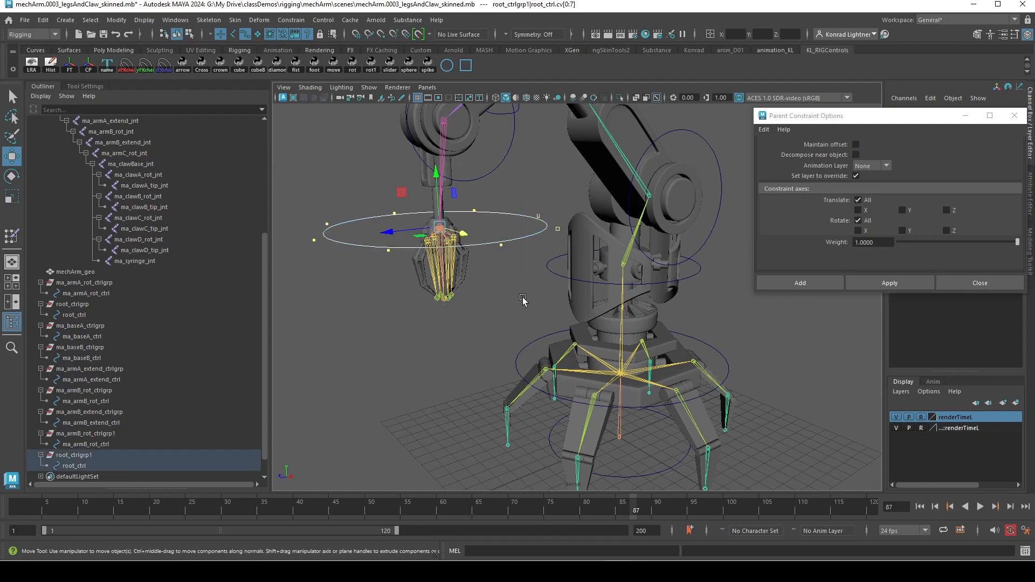
pyautogui.press('e')
pyautogui.press('r')
pyautogui.moveTo(439, 227); pyautogui.dragTo(323, 224)
pyautogui.keyDown('alt'); pyautogui.moveTo(491, 267); pyautogui.dragTo(554, 273, button='right'); pyautogui.keyUp('alt')
pyautogui.moveTo(463, 228); pyautogui.dragTo(510, 209, button='right')
pyautogui.click(521, 215)
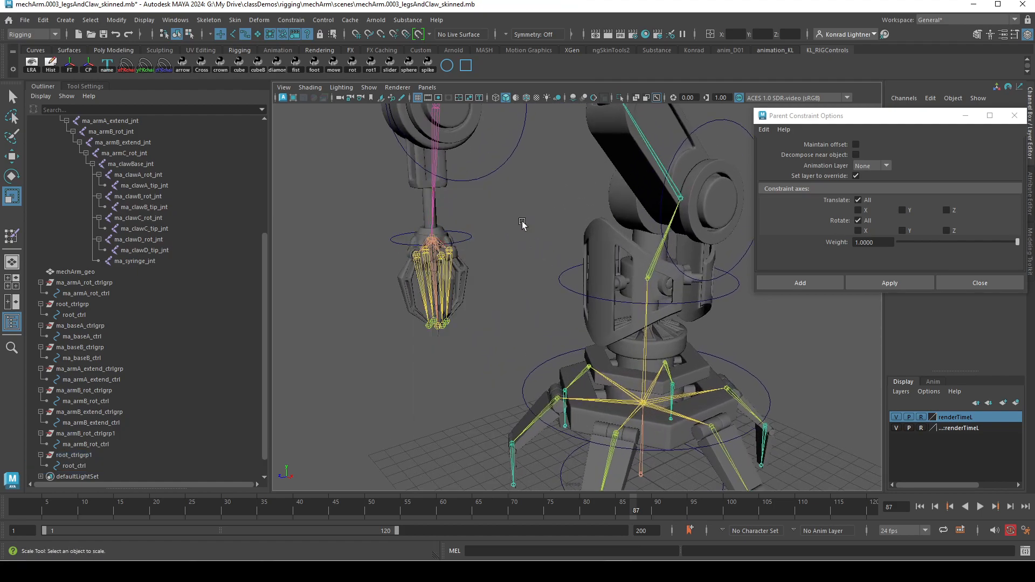
# Step: Examine the fit of the control circles on the rig's arm, claw, base and legs from several angles
pyautogui.keyDown('alt'); pyautogui.moveTo(611, 222); pyautogui.dragTo(527, 340, button='right'); pyautogui.keyUp('alt')
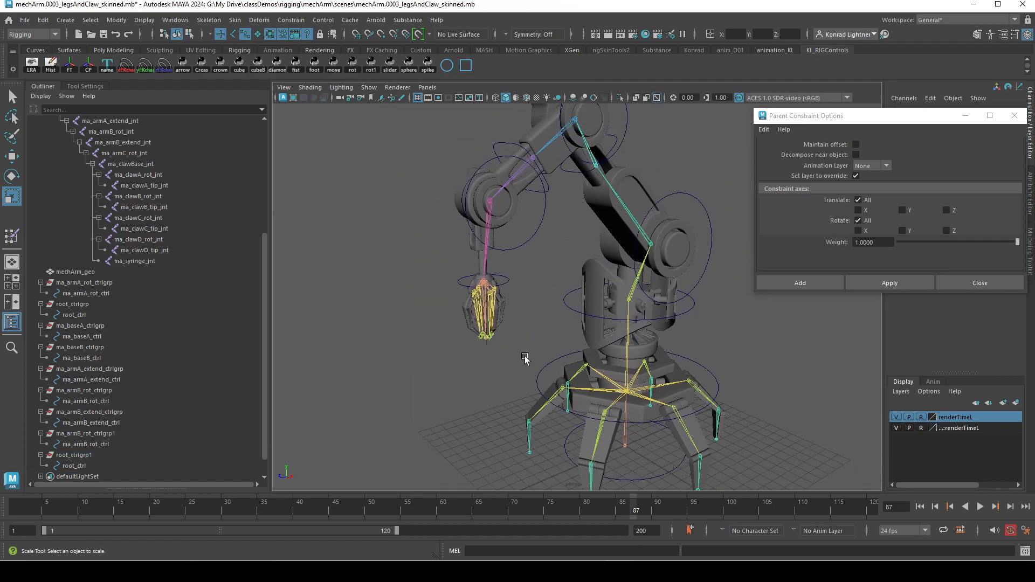
pyautogui.keyDown('alt'); pyautogui.moveTo(488, 436); pyautogui.dragTo(571, 426); pyautogui.keyUp('alt')
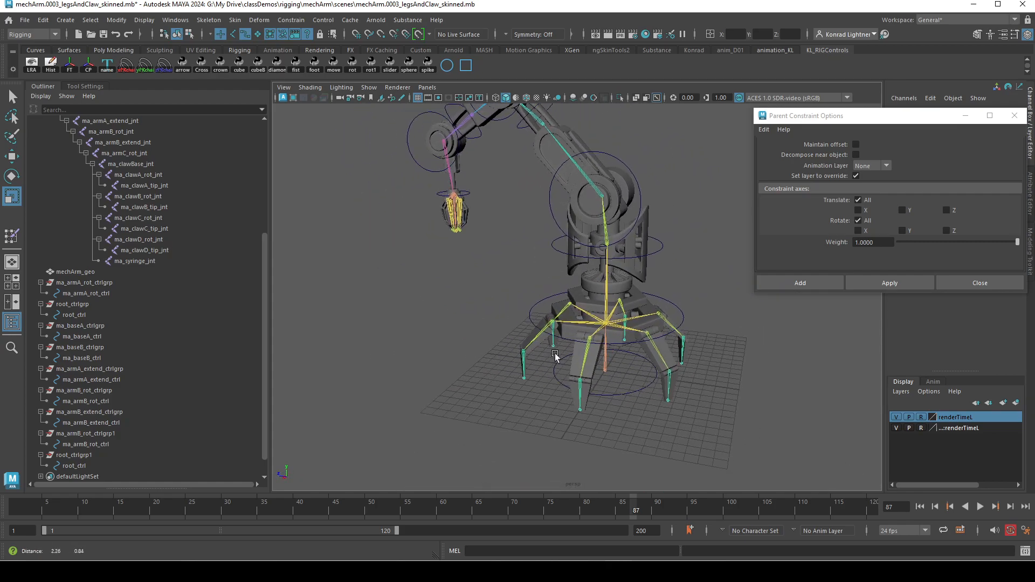
pyautogui.keyDown('alt'); pyautogui.moveTo(442, 220); pyautogui.dragTo(540, 326); pyautogui.keyUp('alt')
pyautogui.keyDown('alt'); pyautogui.moveTo(669, 330); pyautogui.dragTo(392, 442, button='middle'); pyautogui.keyUp('alt')
pyautogui.keyDown('alt'); pyautogui.moveTo(392, 442); pyautogui.dragTo(564, 423); pyautogui.keyUp('alt')
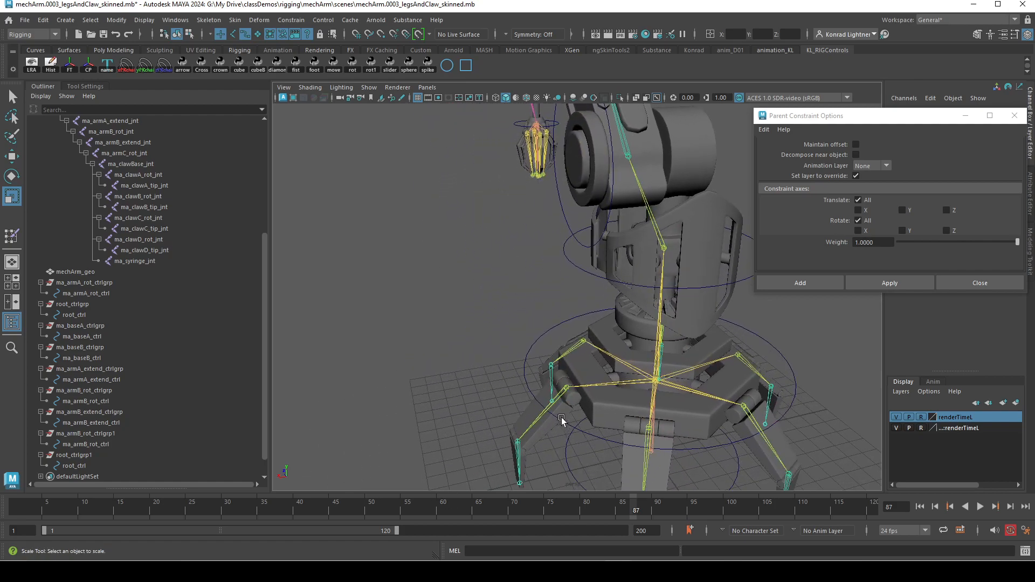
pyautogui.keyDown('alt'); pyautogui.moveTo(614, 373); pyautogui.dragTo(590, 382); pyautogui.keyUp('alt')
pyautogui.keyDown('alt'); pyautogui.moveTo(504, 201); pyautogui.dragTo(539, 245); pyautogui.keyUp('alt')
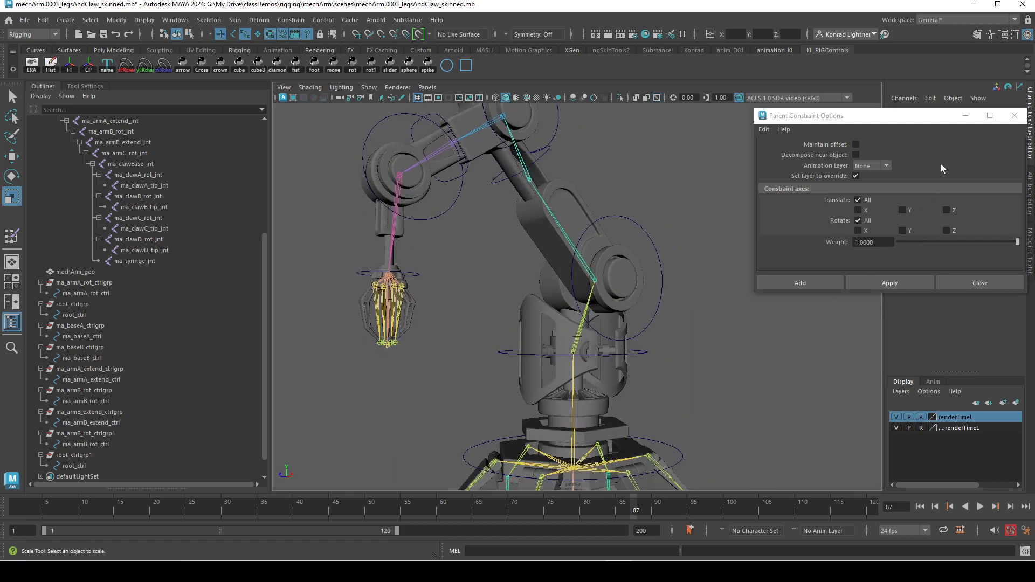